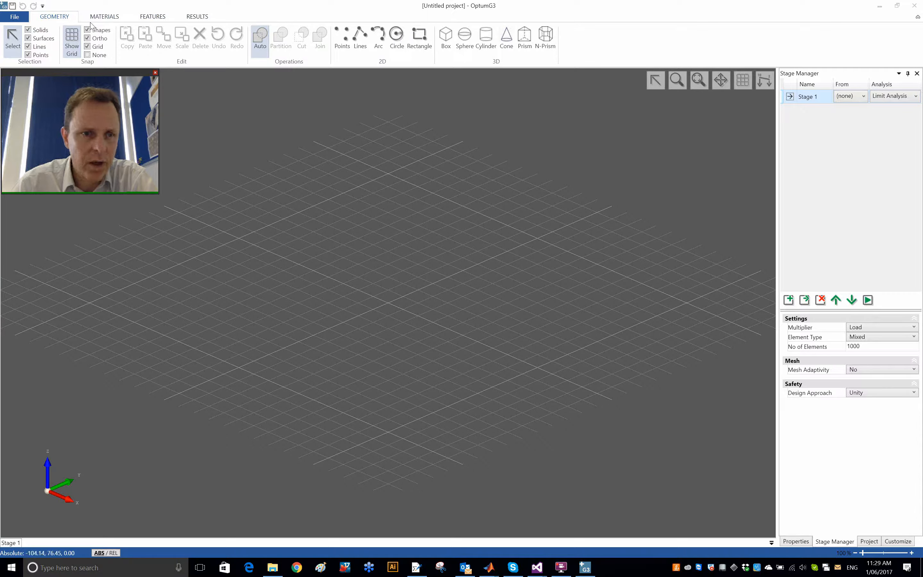
{"action": "left_click", "coordinate": [108, 19]}
{"action": "left_click", "coordinate": [157, 22]}
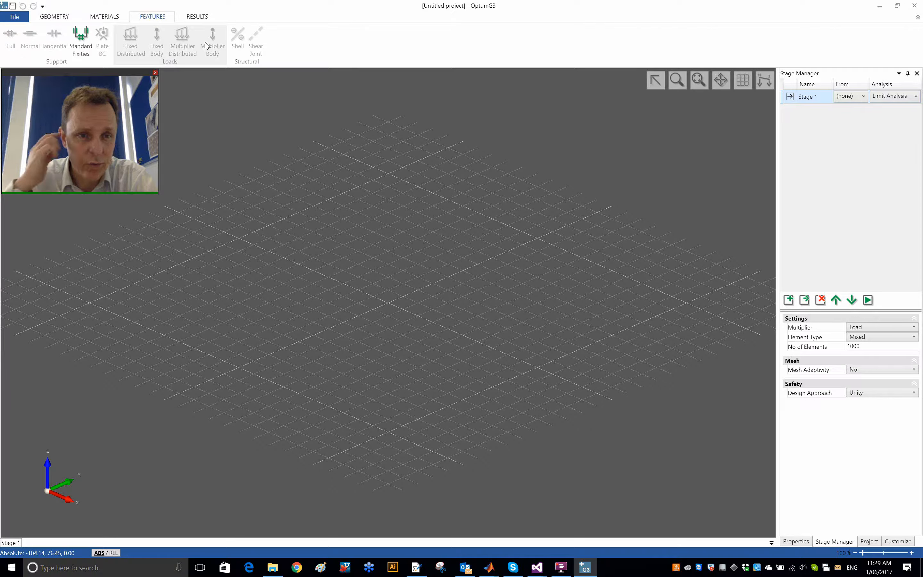
{"action": "left_click", "coordinate": [55, 17]}
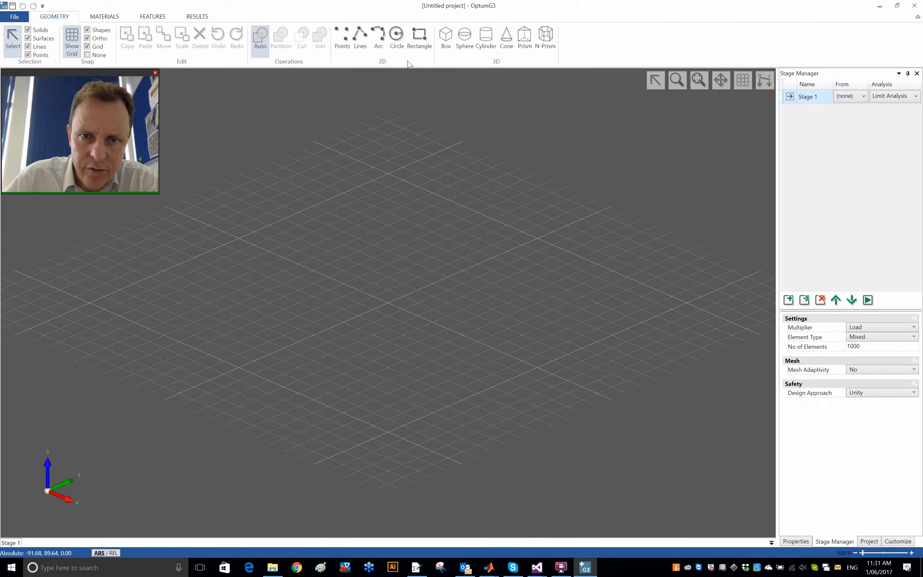
Step: Draw a box from the origin to (-15, 15, 0) with a height of 10
{"action": "left_click", "coordinate": [449, 47]}
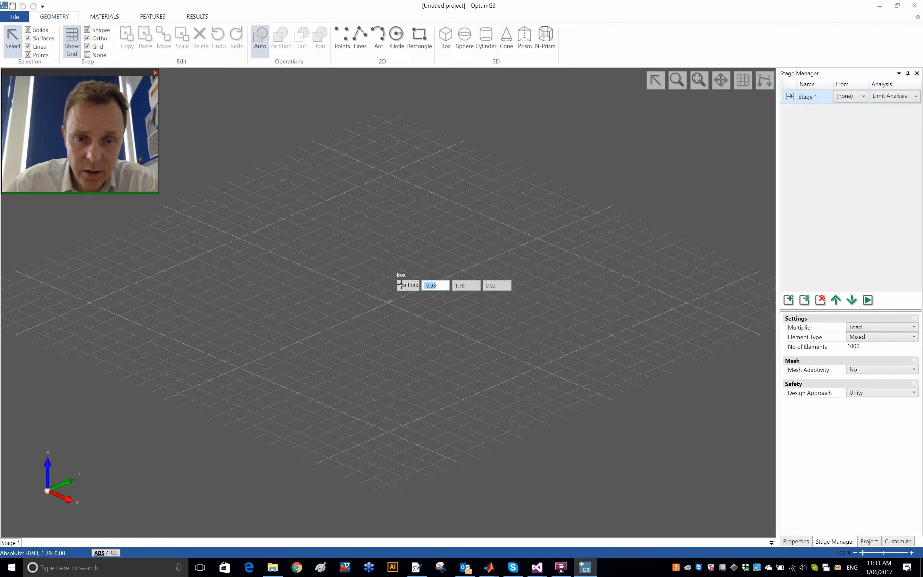
{"action": "left_click", "coordinate": [388, 302]}
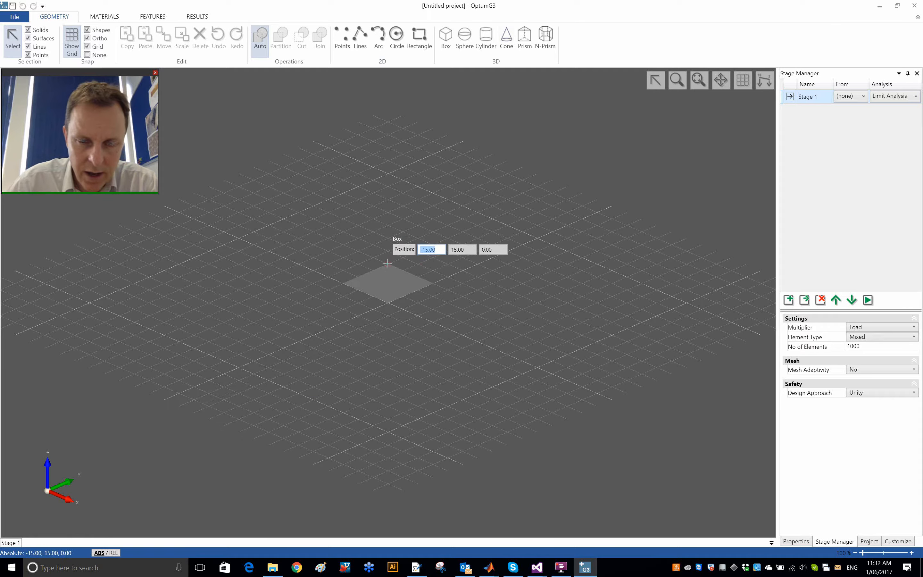
{"action": "left_click", "coordinate": [387, 263]}
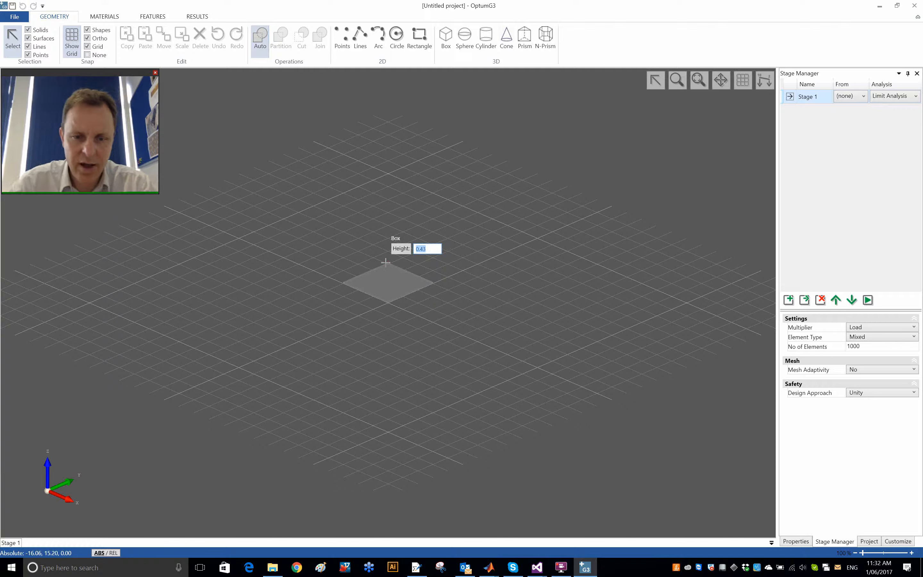
{"action": "type", "text": "10"}
{"action": "key", "text": "Return"}
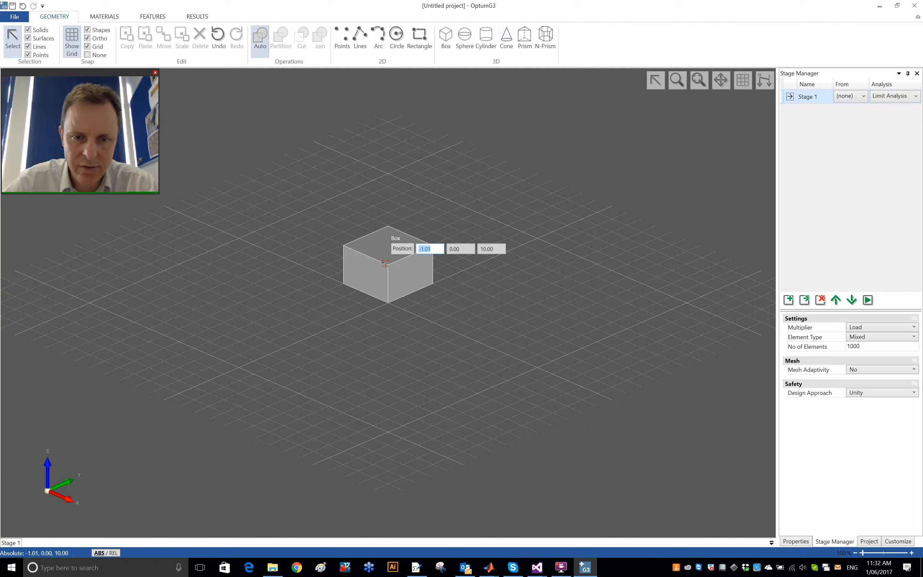
{"action": "left_click", "coordinate": [699, 80]}
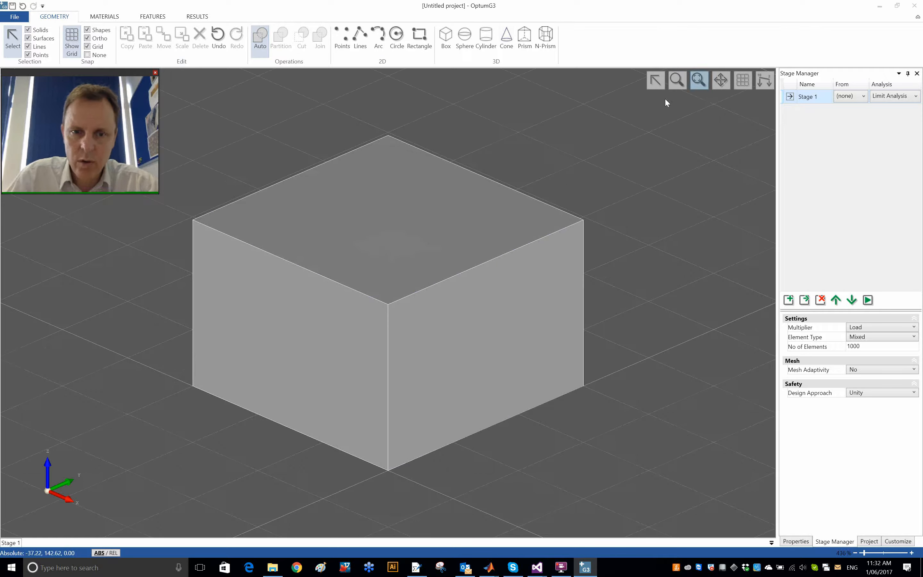
{"action": "left_click", "coordinate": [395, 215]}
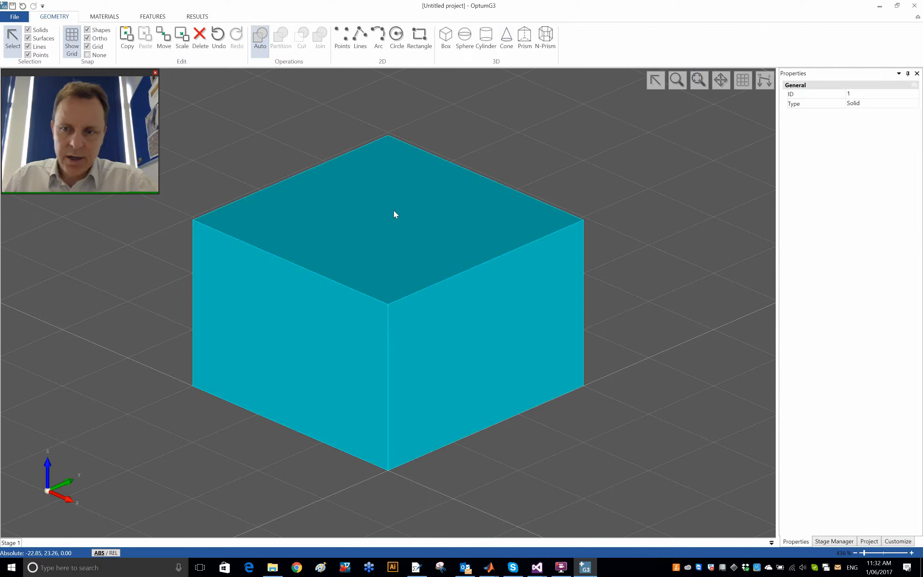
{"action": "left_click", "coordinate": [555, 174]}
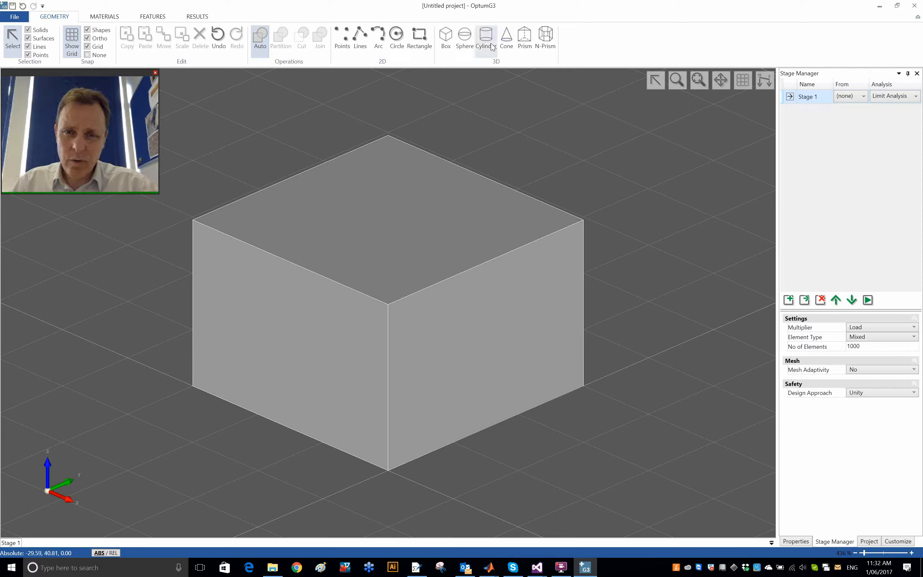
Step: Create a 40-sided N-Prism centred on the block's upper corner at (0, 0, 10), with radius 2 and height 1
{"action": "left_click", "coordinate": [553, 47]}
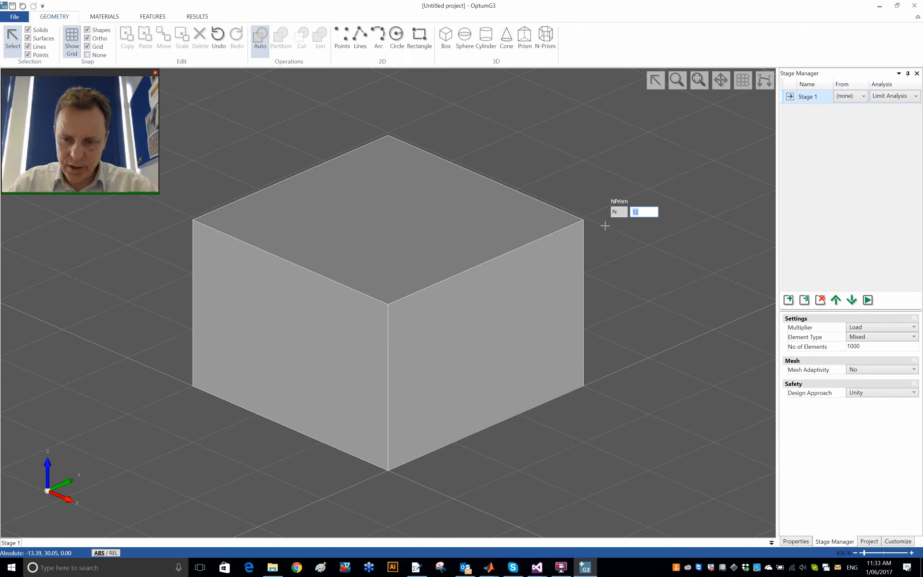
{"action": "type", "text": "40"}
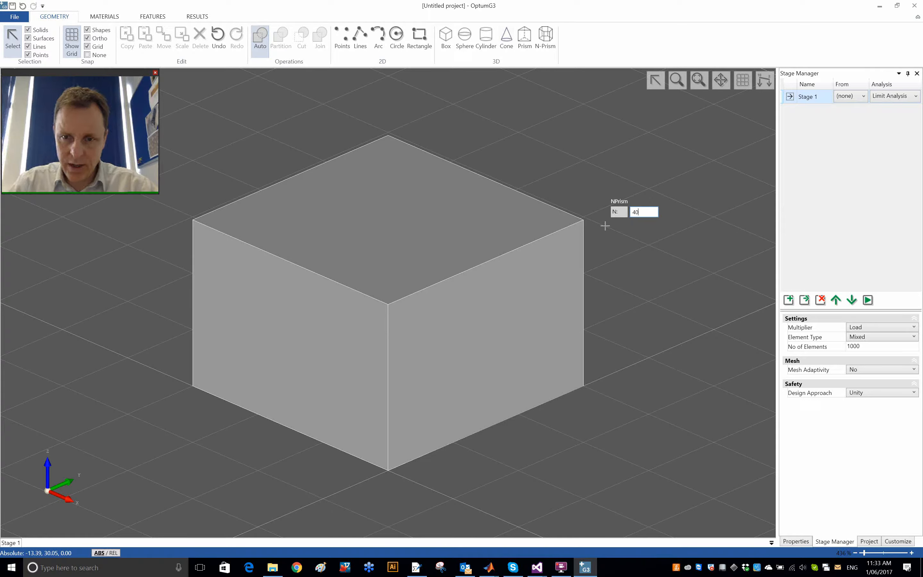
{"action": "key", "text": "Return"}
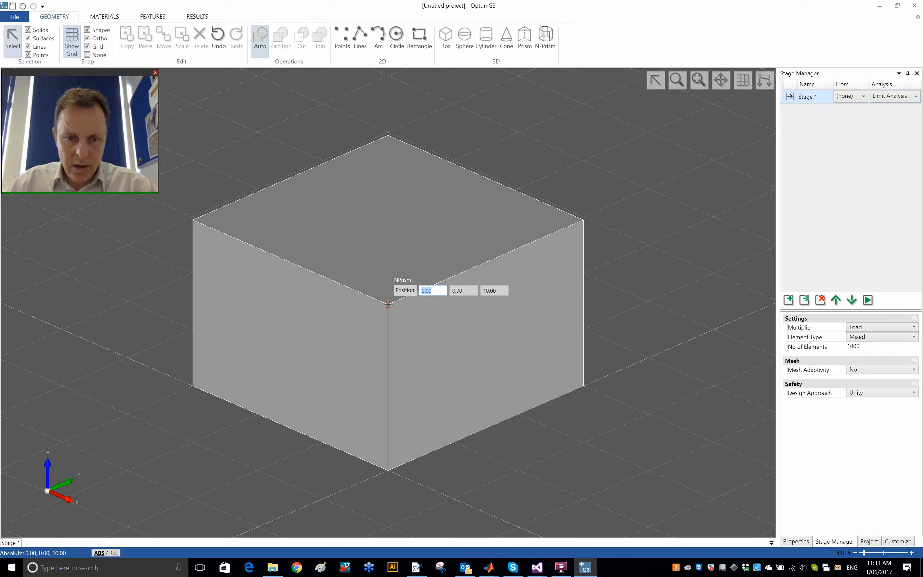
{"action": "left_click", "coordinate": [387, 304]}
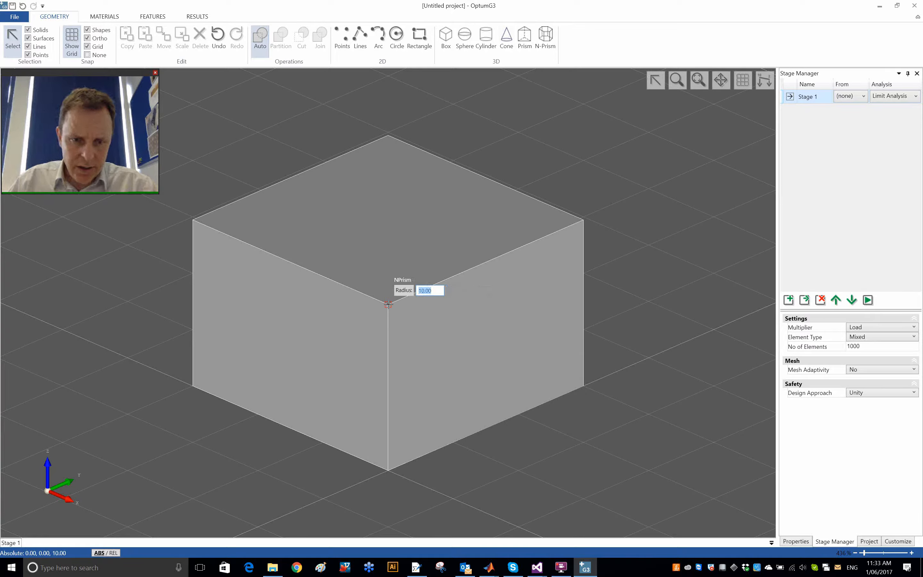
{"action": "type", "text": "2"}
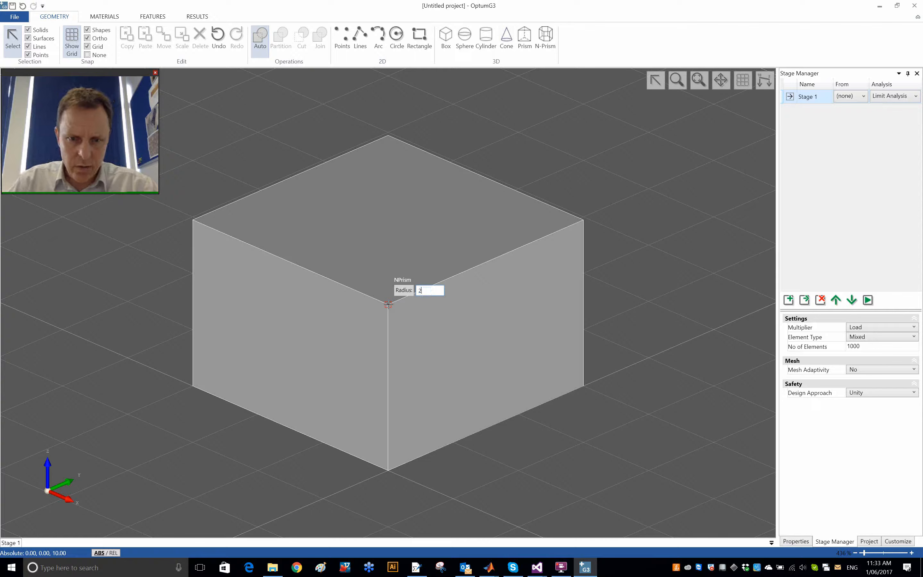
{"action": "key", "text": "Return"}
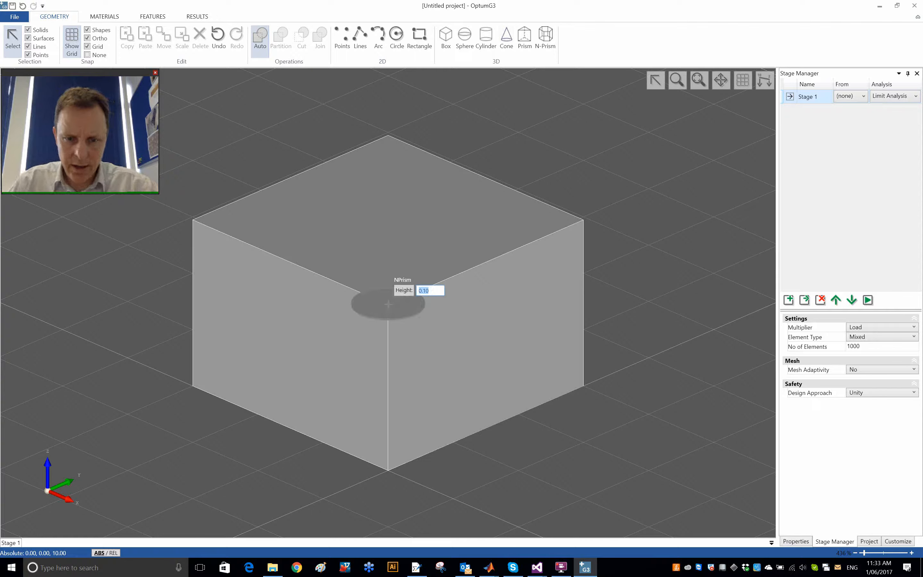
{"action": "type", "text": "1"}
{"action": "key", "text": "Return"}
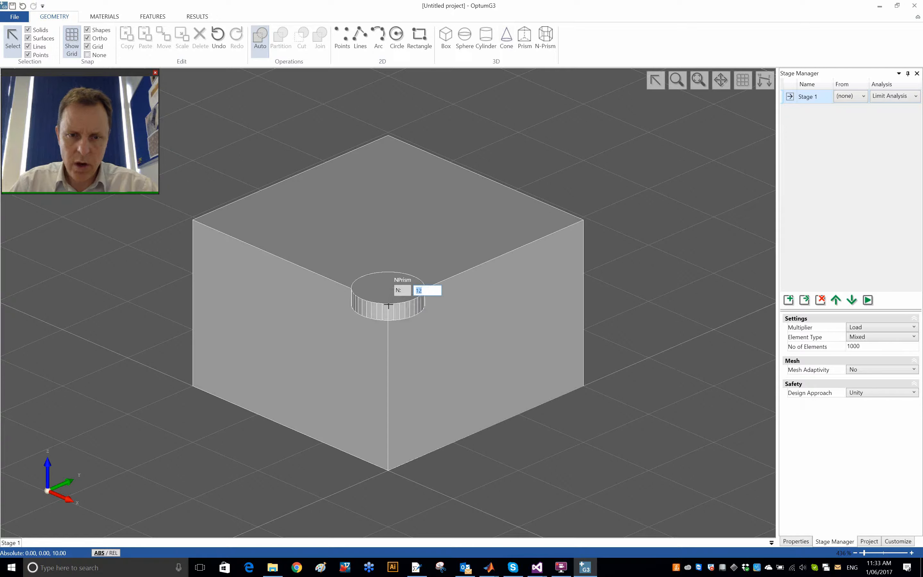
{"action": "key", "text": "Return"}
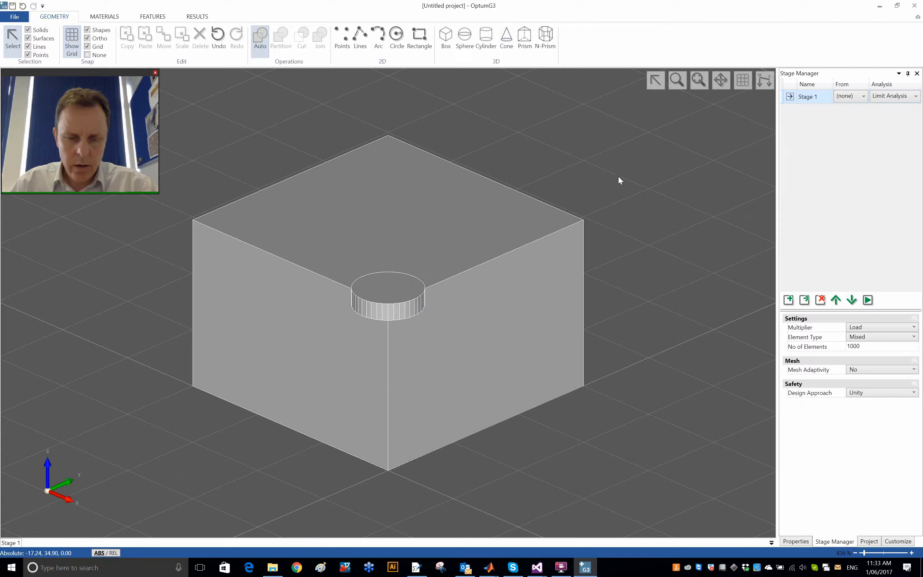
Step: Examine the block and the round prism from above and below, selecting each solid in turn
{"action": "mouse_move", "coordinate": [619, 176]}
{"action": "middle_mouse_down"}
{"action": "mouse_move", "coordinate": [608, 286]}
{"action": "mouse_move", "coordinate": [635, 161]}
{"action": "mouse_move", "coordinate": [615, 181]}
{"action": "middle_mouse_up"}
{"action": "left_click", "coordinate": [460, 225]}
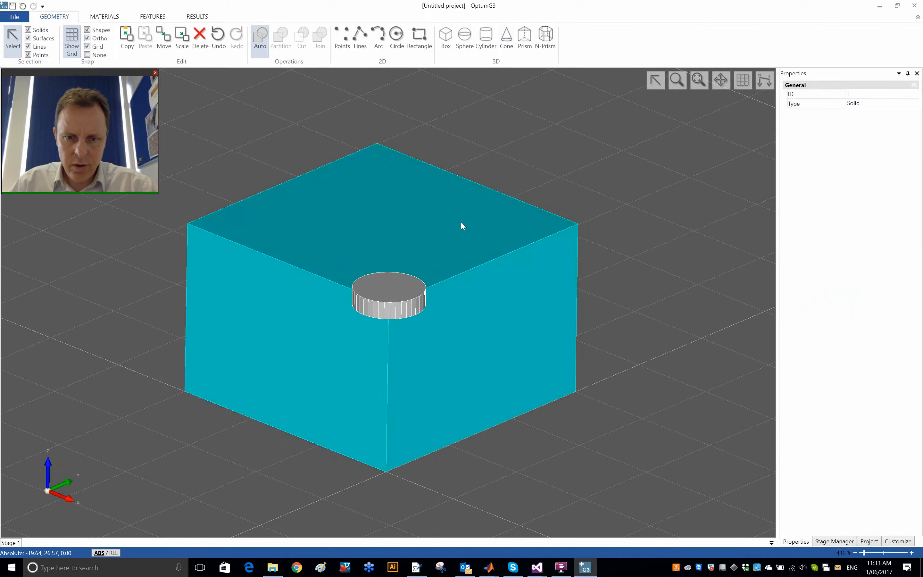
{"action": "left_click", "coordinate": [397, 286]}
{"action": "left_click", "coordinate": [624, 397]}
{"action": "middle_click_drag", "start_coordinate": [624, 397], "coordinate": [644, 171]}
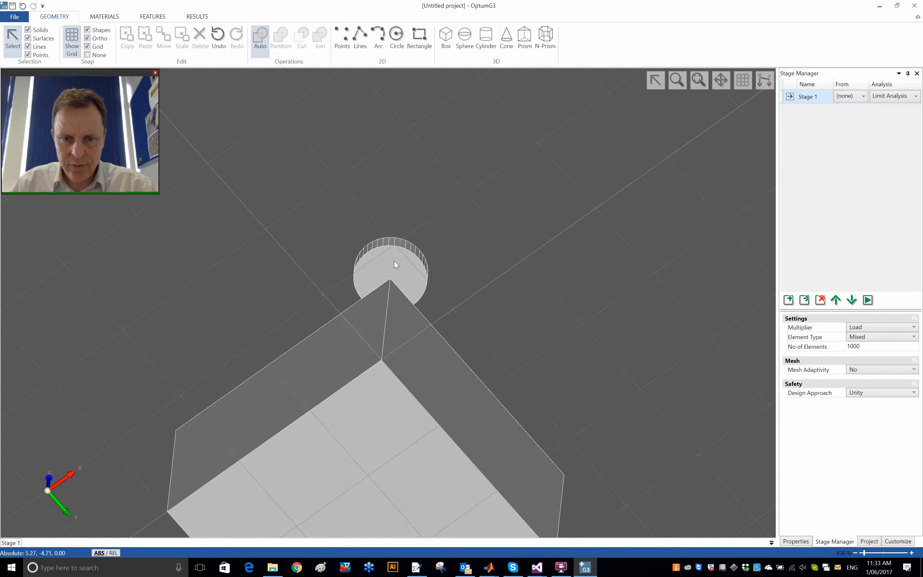
{"action": "left_click", "coordinate": [415, 267]}
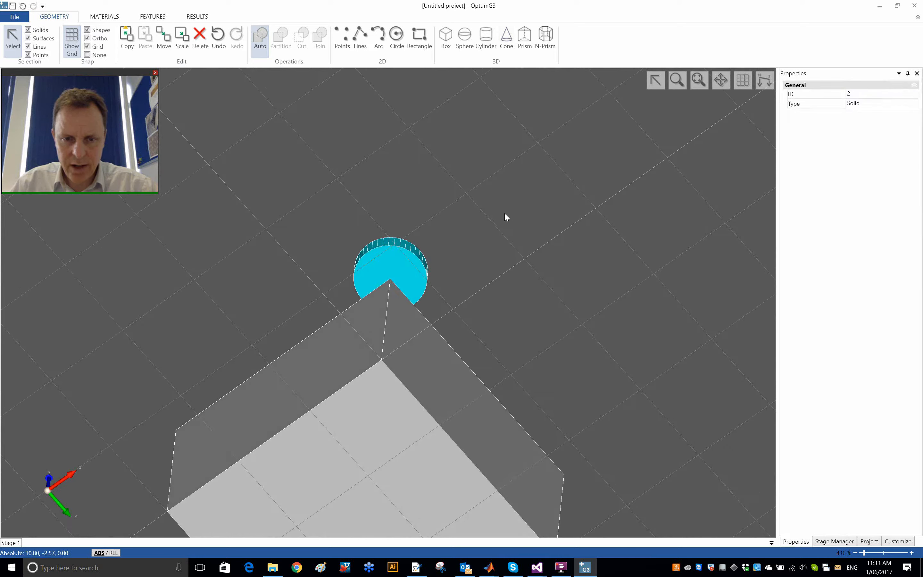
{"action": "middle_click_drag", "start_coordinate": [500, 241], "coordinate": [537, 443]}
{"action": "left_click", "coordinate": [572, 412]}
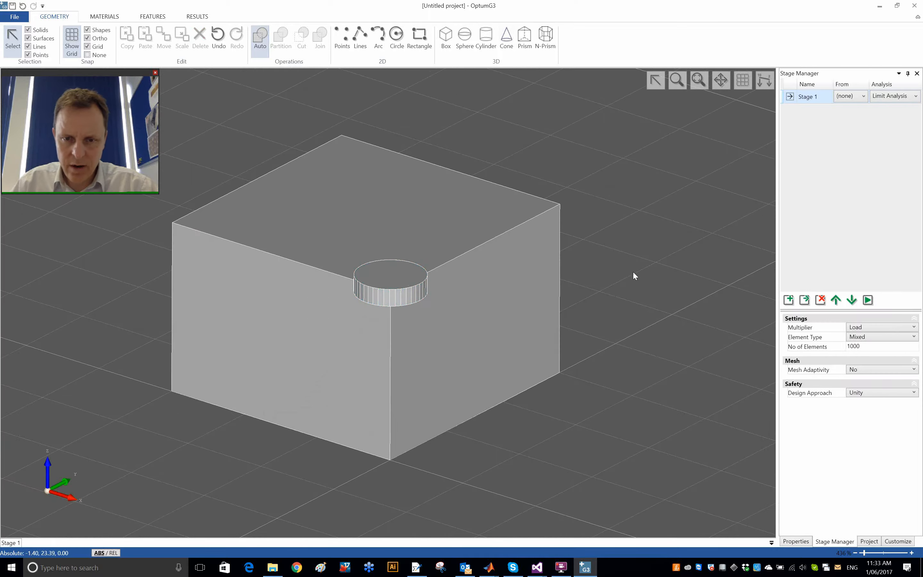
Step: Draw a box against the block's face on the positive X side, taller than the block and cutting through the round prism
{"action": "scroll", "coordinate": [610, 276], "scroll_direction": "down", "scroll_amount": 3}
{"action": "middle_click_drag", "start_coordinate": [574, 277], "coordinate": [562, 303]}
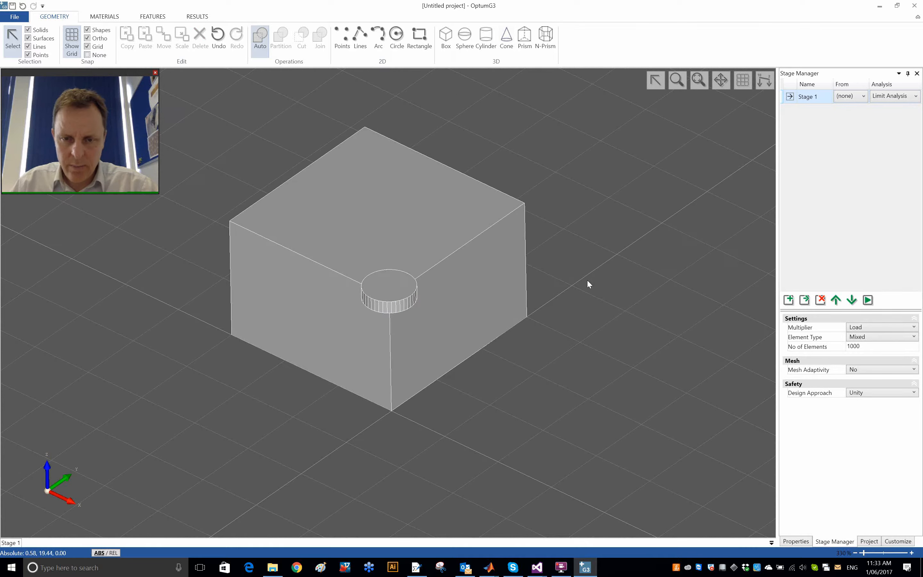
{"action": "left_click", "coordinate": [445, 38]}
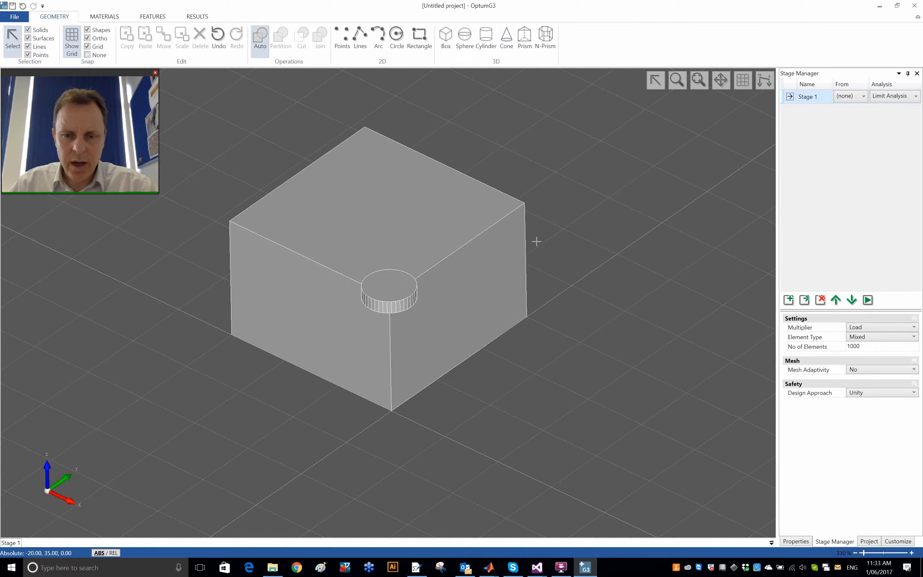
{"action": "left_click", "coordinate": [570, 288]}
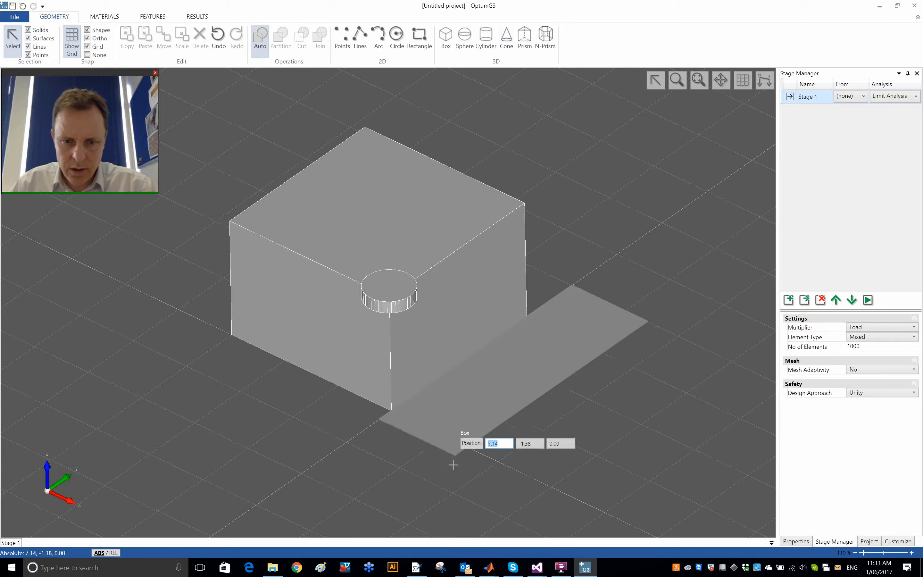
{"action": "left_click", "coordinate": [444, 485]}
{"action": "left_click", "coordinate": [506, 343]}
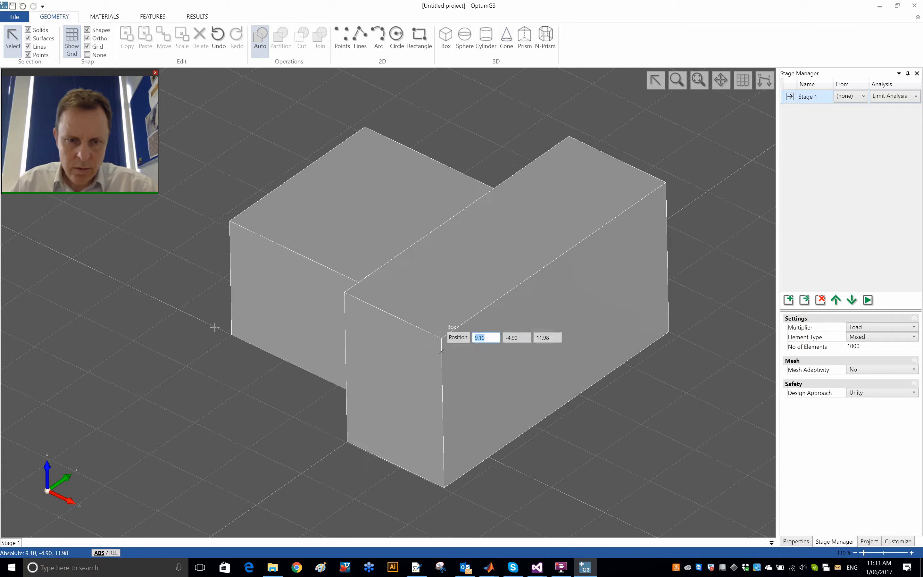
Step: Draw a second box against the block's face on the negative Y side, spanning past both the block and the first cutting box
{"action": "left_click", "coordinate": [180, 309]}
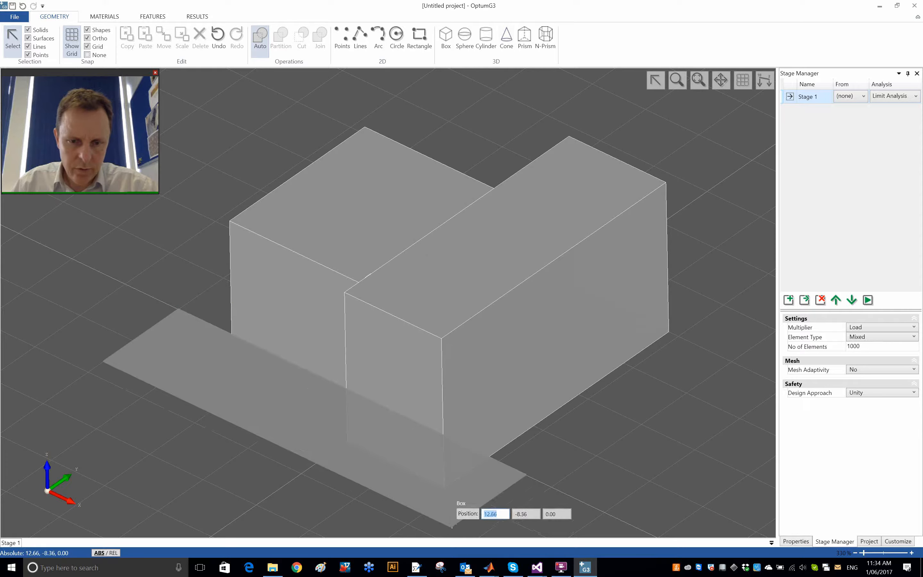
{"action": "left_click", "coordinate": [452, 523]}
{"action": "left_click", "coordinate": [513, 362]}
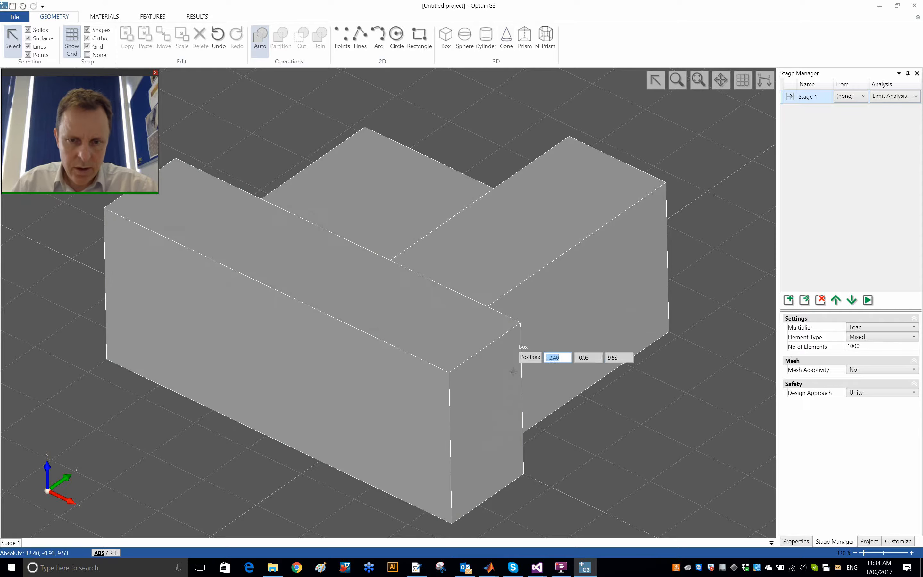
{"action": "key", "text": "Escape"}
Step: Delete the two cutting boxes and the leftover solid where they overlap, keeping the block and the partitioned prism
{"action": "middle_click_drag", "start_coordinate": [630, 372], "coordinate": [597, 380]}
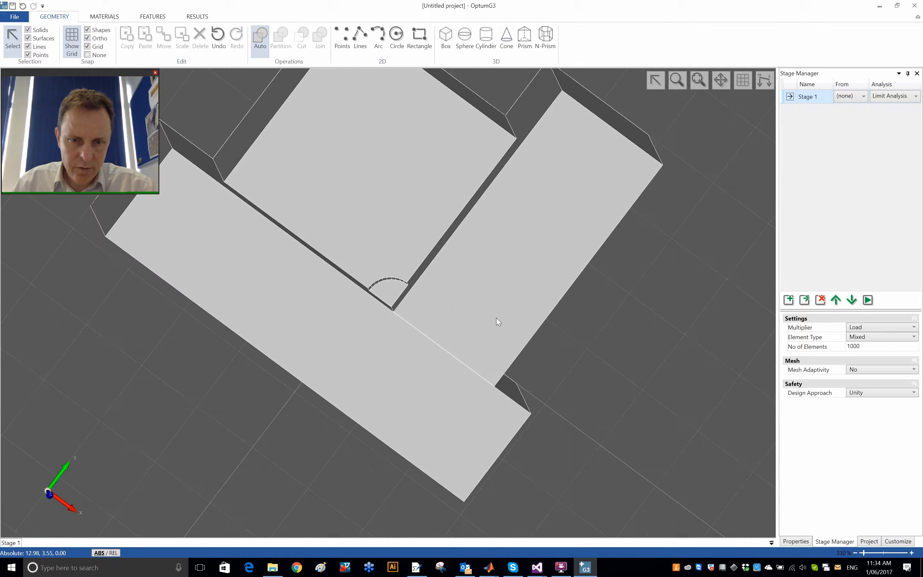
{"action": "left_click", "coordinate": [389, 295]}
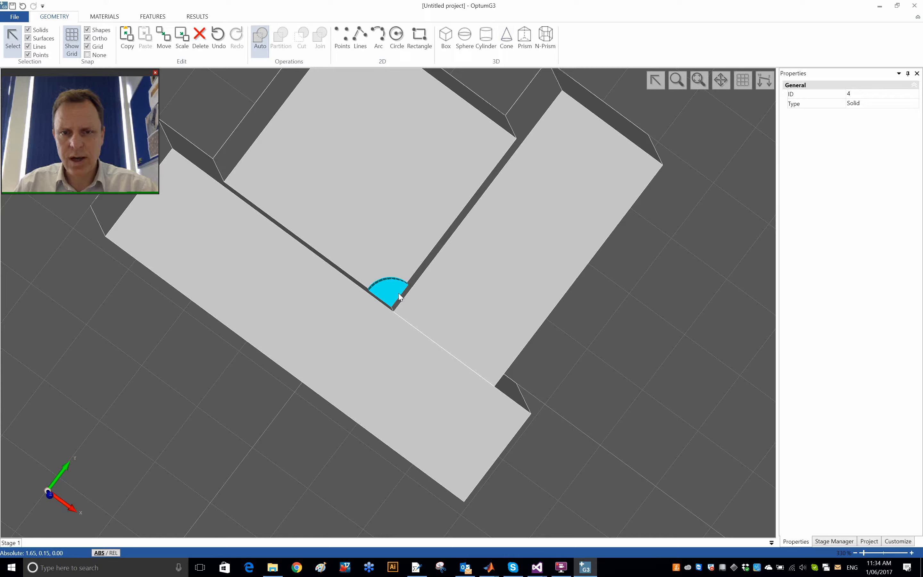
{"action": "left_click", "coordinate": [612, 410]}
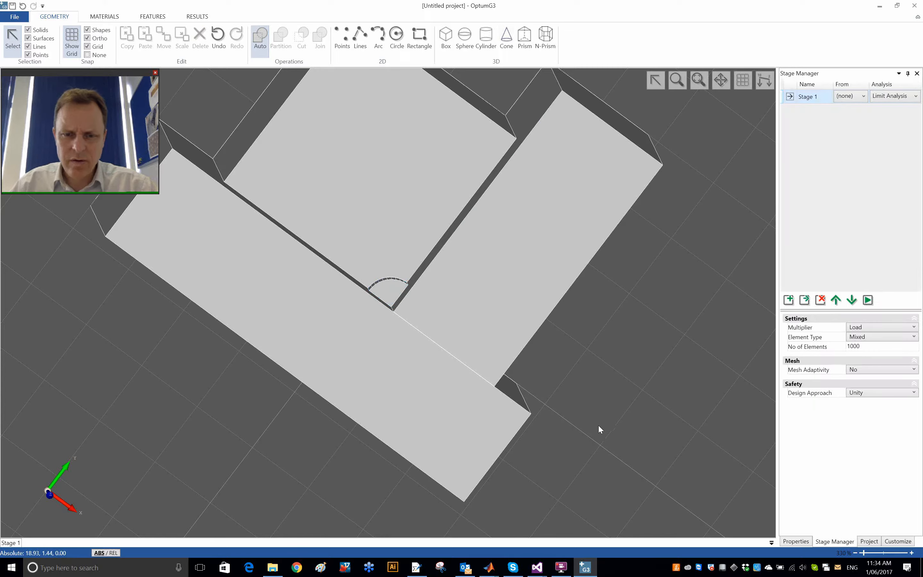
{"action": "middle_click_drag", "start_coordinate": [597, 424], "coordinate": [533, 356]}
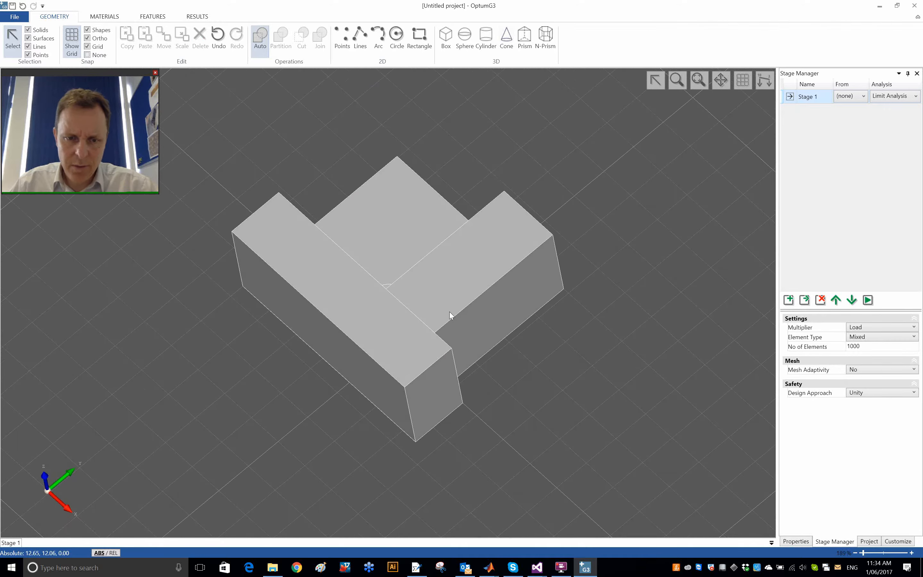
{"action": "left_click", "coordinate": [381, 309]}
{"action": "left_click", "coordinate": [454, 299], "text": "ctrl"}
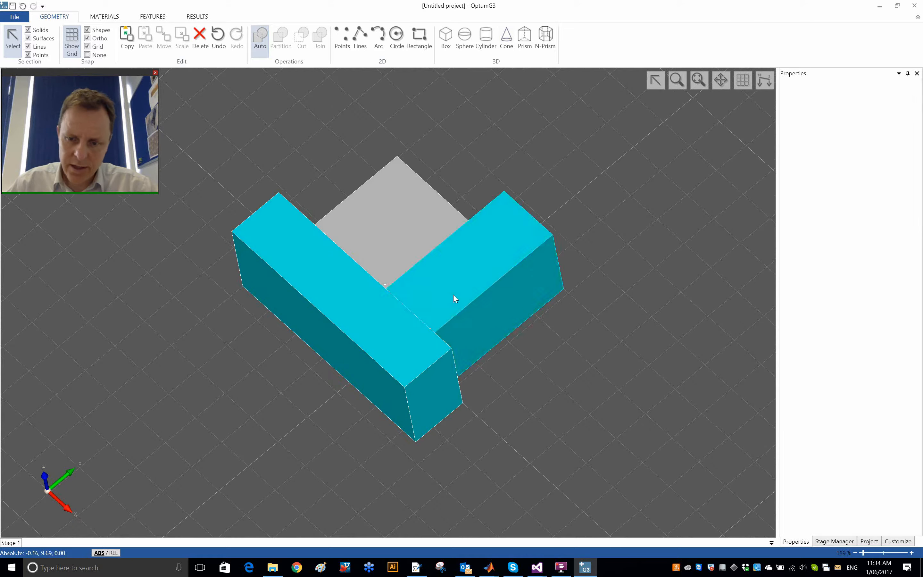
{"action": "key", "text": "Delete"}
{"action": "left_click", "coordinate": [403, 316]}
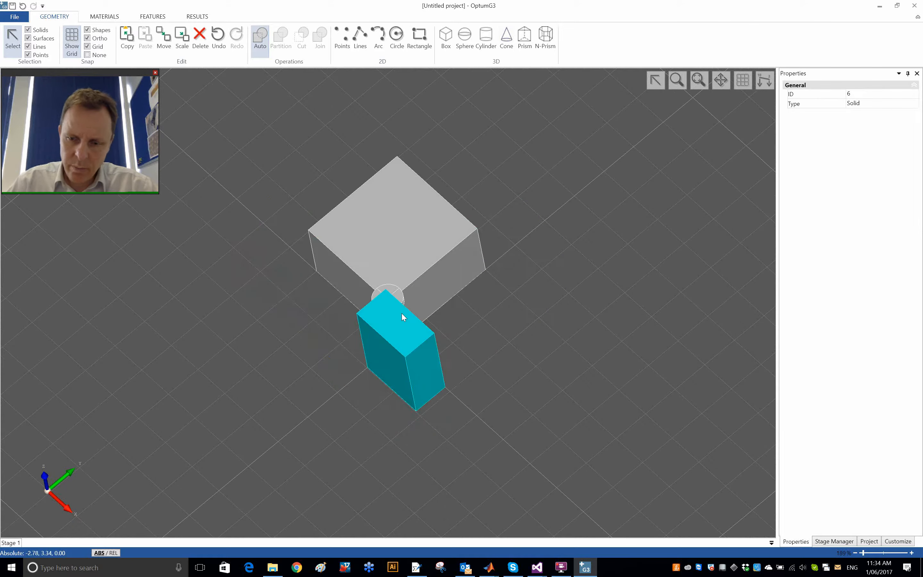
{"action": "key", "text": "Delete"}
Step: Delete the segments of the round prism that overhang the block, keeping only the quarter-circular piece on the upper corner
{"action": "scroll", "coordinate": [378, 303], "scroll_direction": "up", "scroll_amount": 6}
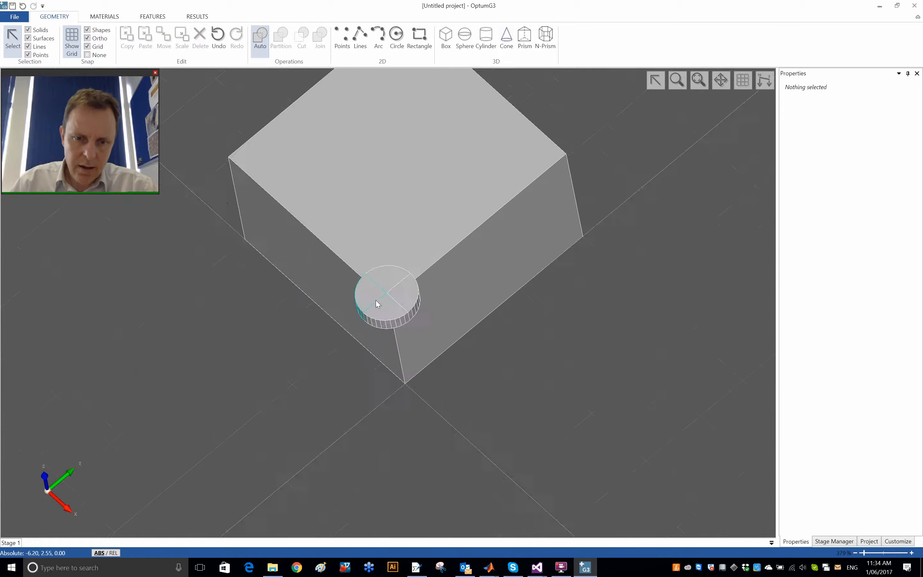
{"action": "left_click", "coordinate": [367, 289]}
{"action": "left_click", "coordinate": [384, 317], "text": "ctrl"}
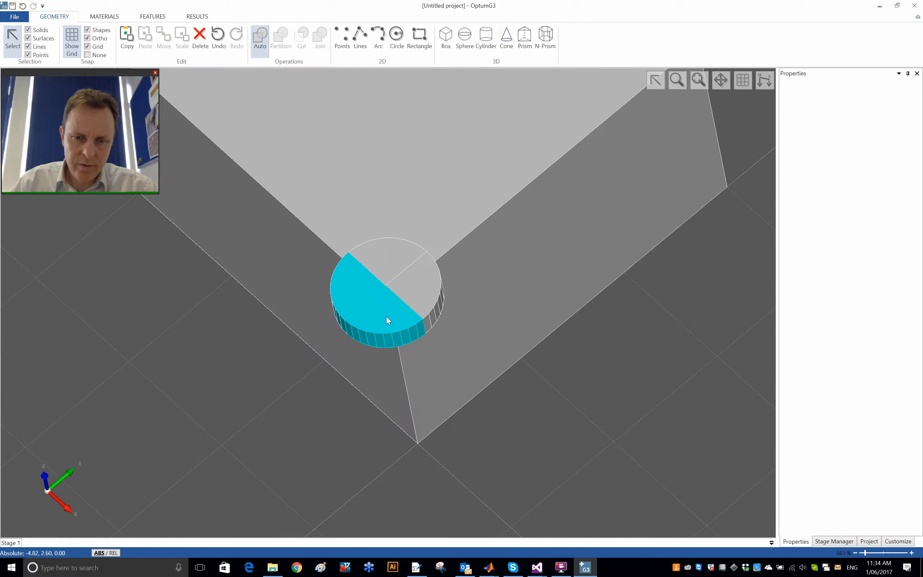
{"action": "left_click", "coordinate": [436, 290], "text": "ctrl"}
{"action": "key", "text": "Delete"}
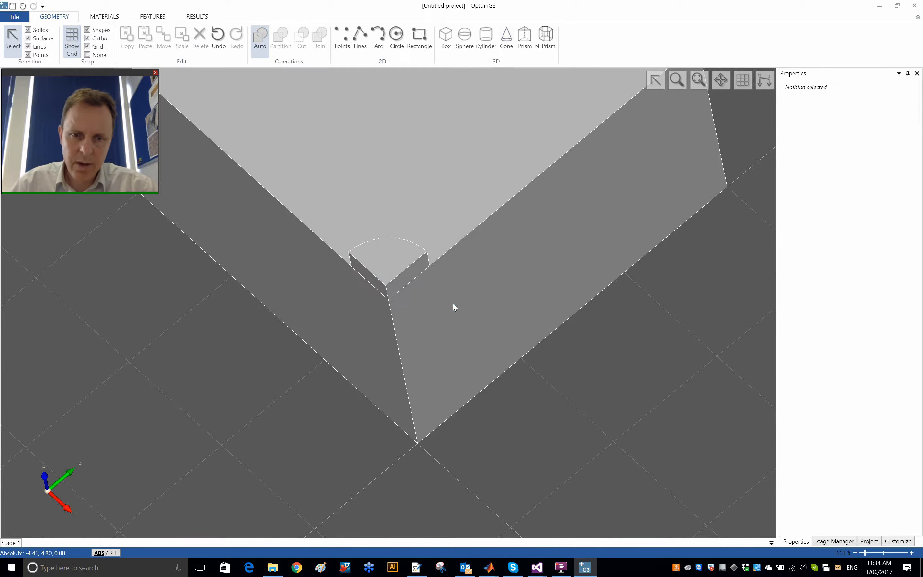
Step: Assign the Tresca Basic material to the large soil block
{"action": "scroll", "coordinate": [522, 371], "scroll_direction": "down", "scroll_amount": 2}
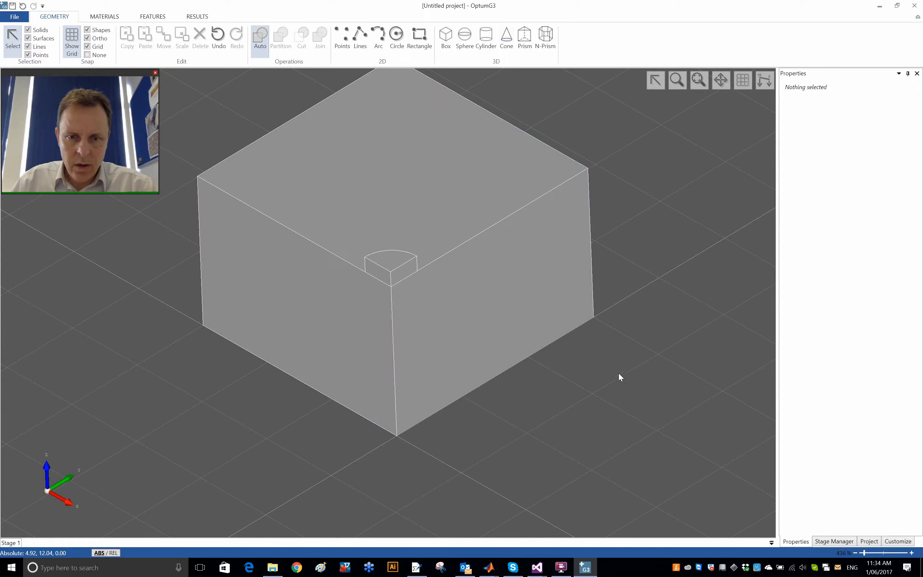
{"action": "left_click", "coordinate": [699, 80]}
{"action": "left_click", "coordinate": [392, 218]}
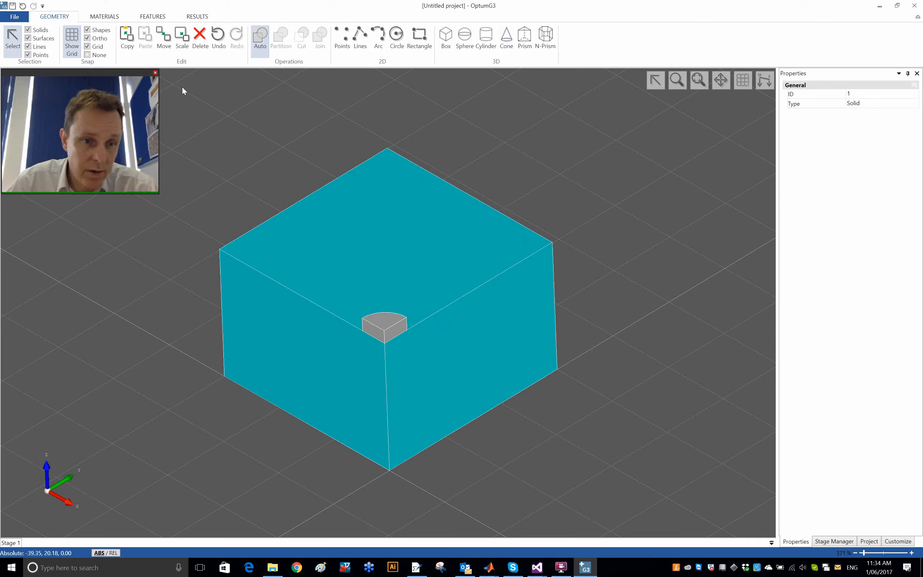
{"action": "left_click", "coordinate": [104, 17]}
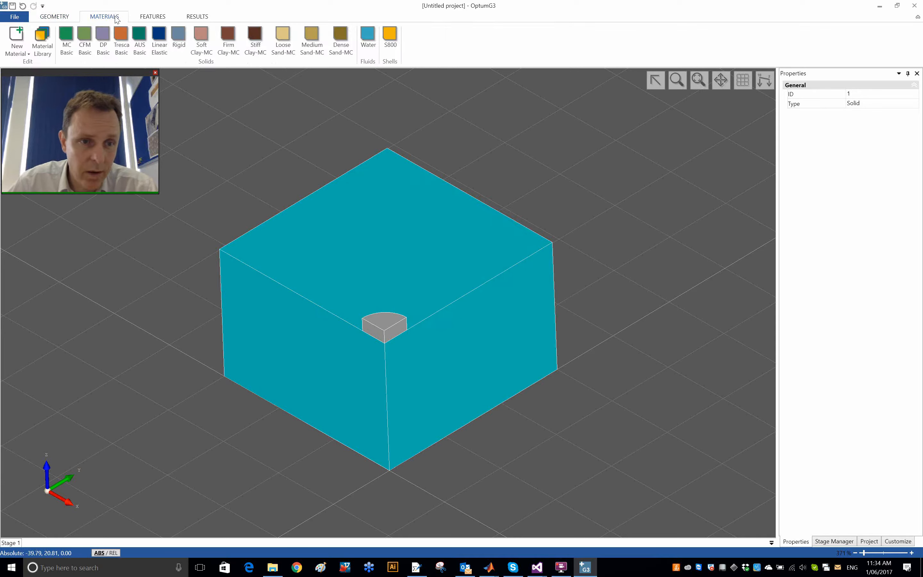
{"action": "left_click", "coordinate": [126, 38]}
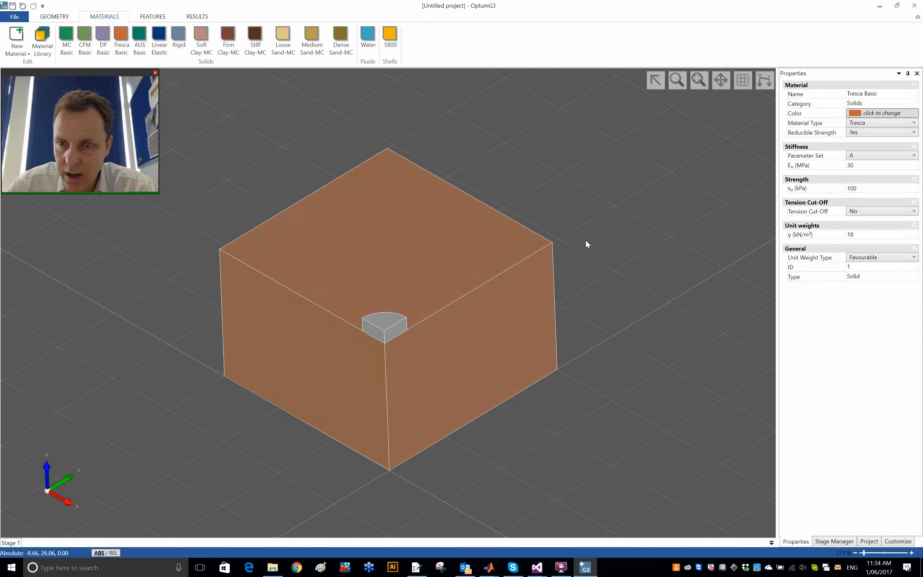
{"action": "left_click", "coordinate": [862, 188]}
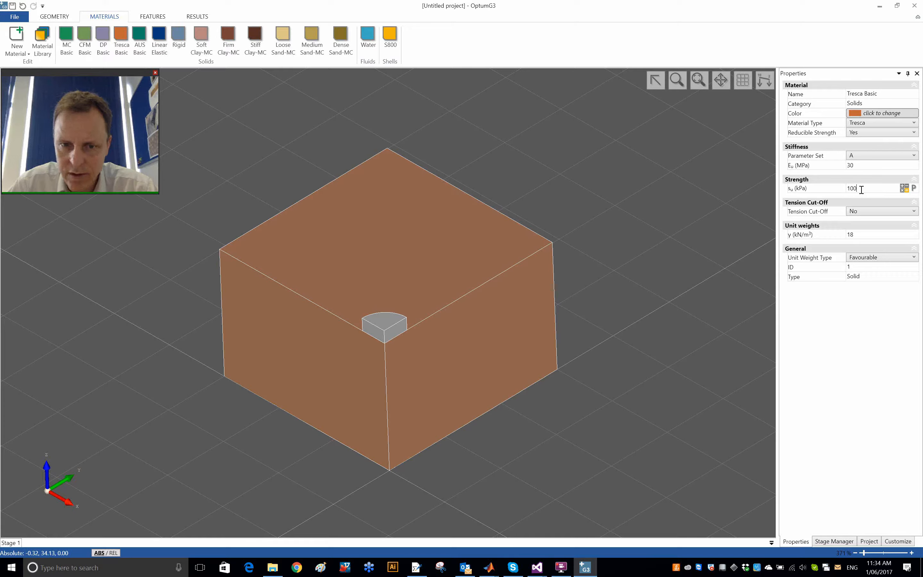
{"action": "left_click", "coordinate": [633, 202]}
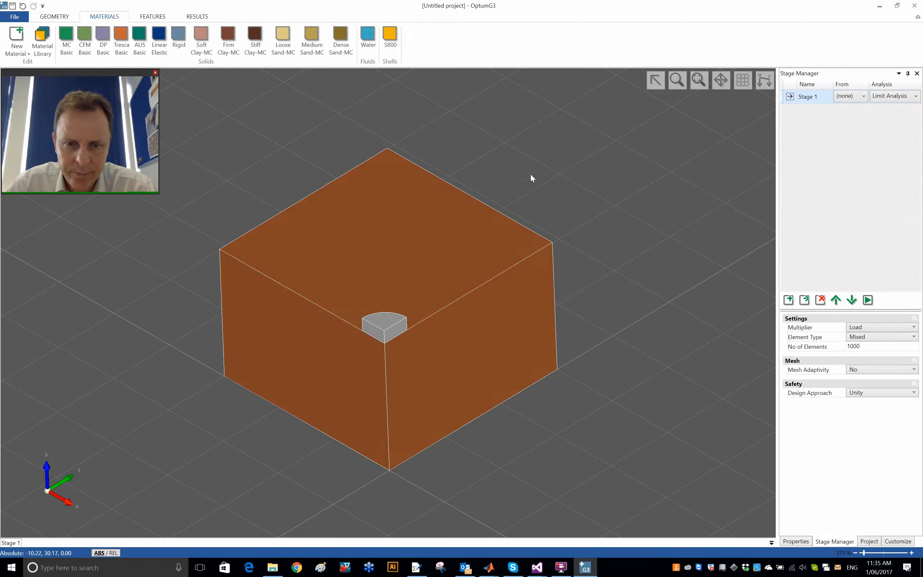
Step: Assign the Rigid material to the quarter-circular footing
{"action": "middle_click_drag", "start_coordinate": [556, 174], "coordinate": [551, 168]}
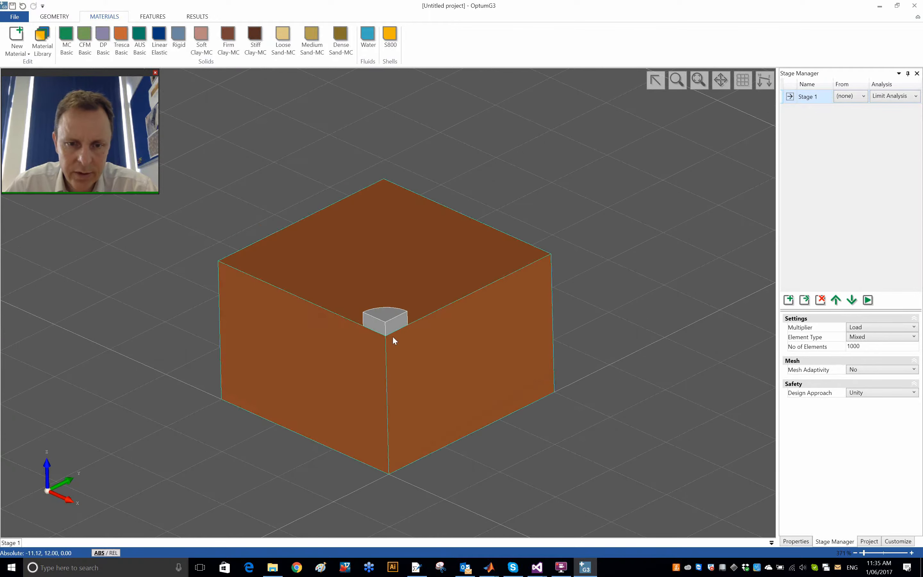
{"action": "left_click", "coordinate": [385, 315]}
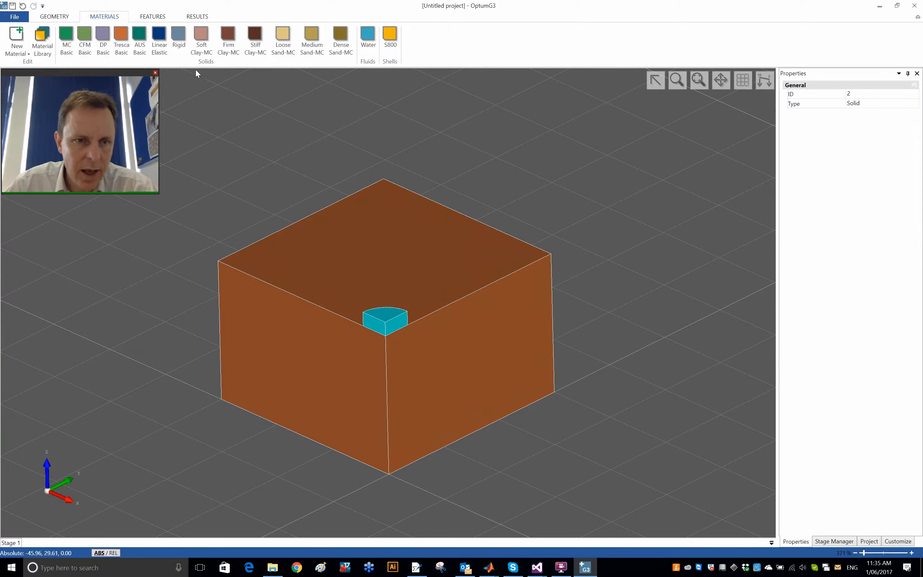
{"action": "left_click", "coordinate": [179, 42]}
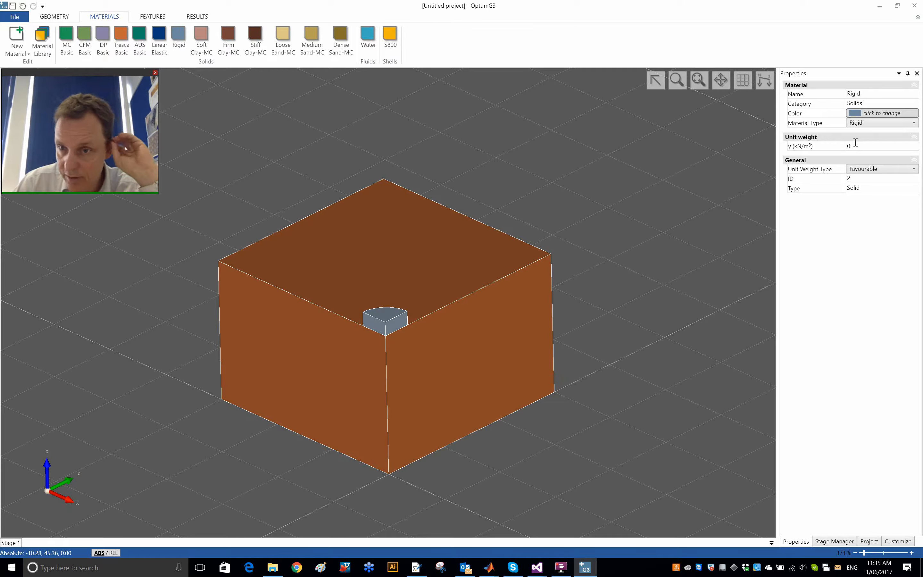
{"action": "left_click", "coordinate": [634, 216]}
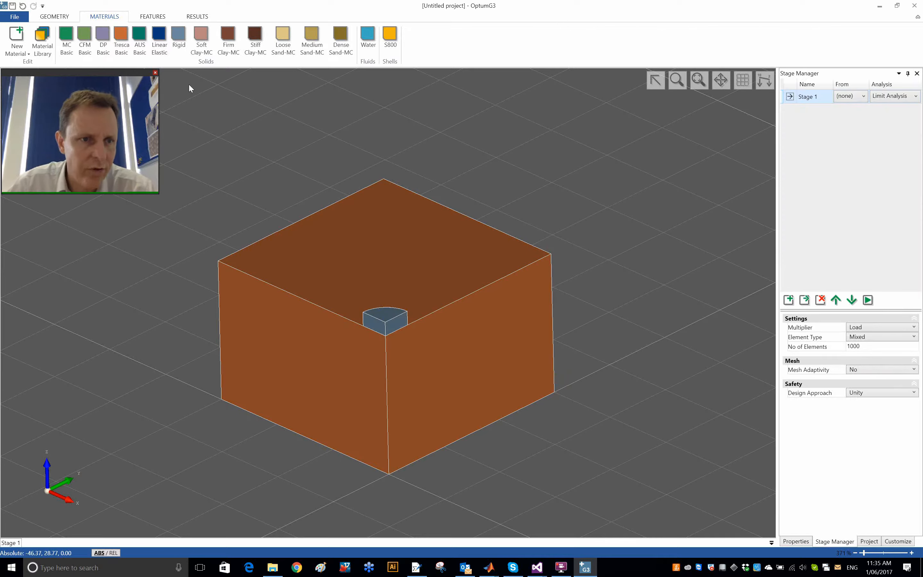
Step: Check solid picking by selecting and deselecting the soil block with the Solids selection filter enabled
{"action": "left_click", "coordinate": [54, 16]}
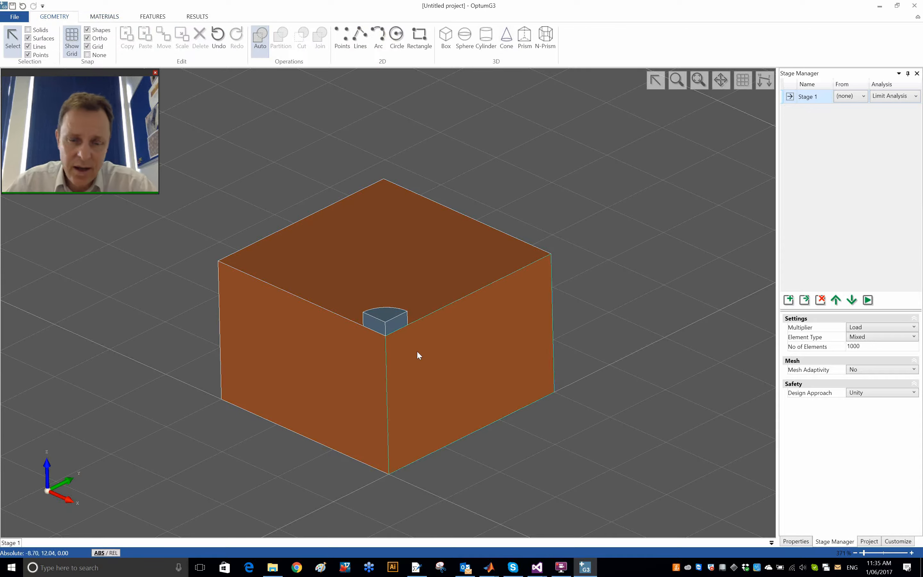
{"action": "left_click", "coordinate": [42, 30]}
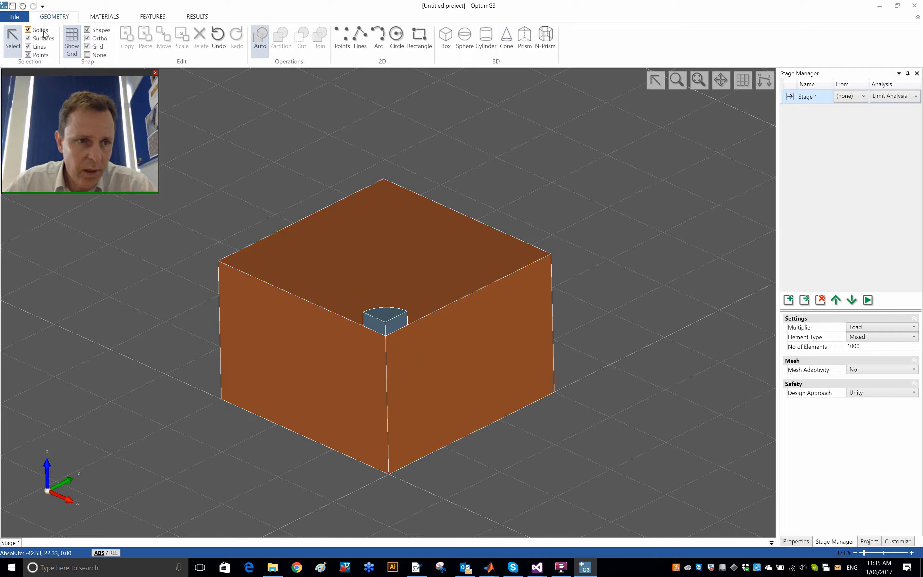
{"action": "left_click", "coordinate": [441, 271]}
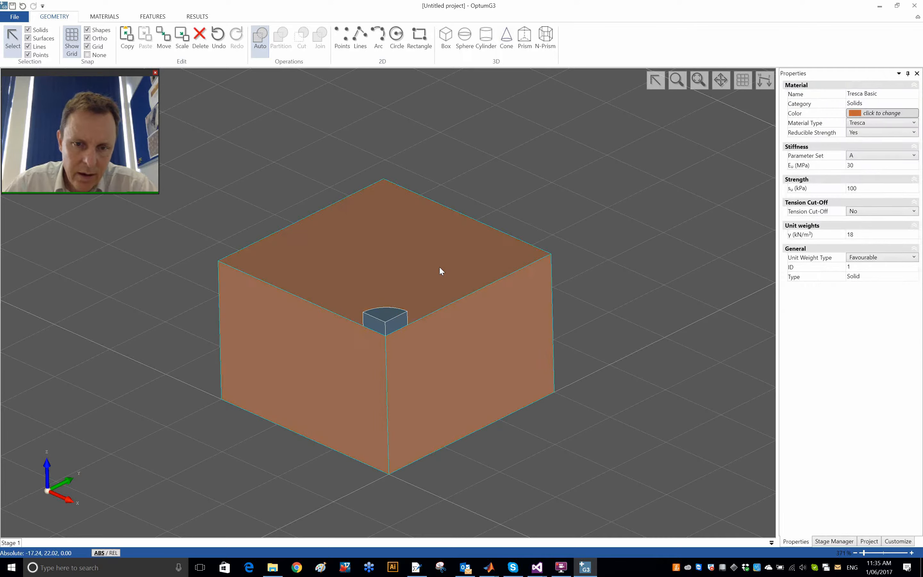
{"action": "left_click", "coordinate": [167, 325]}
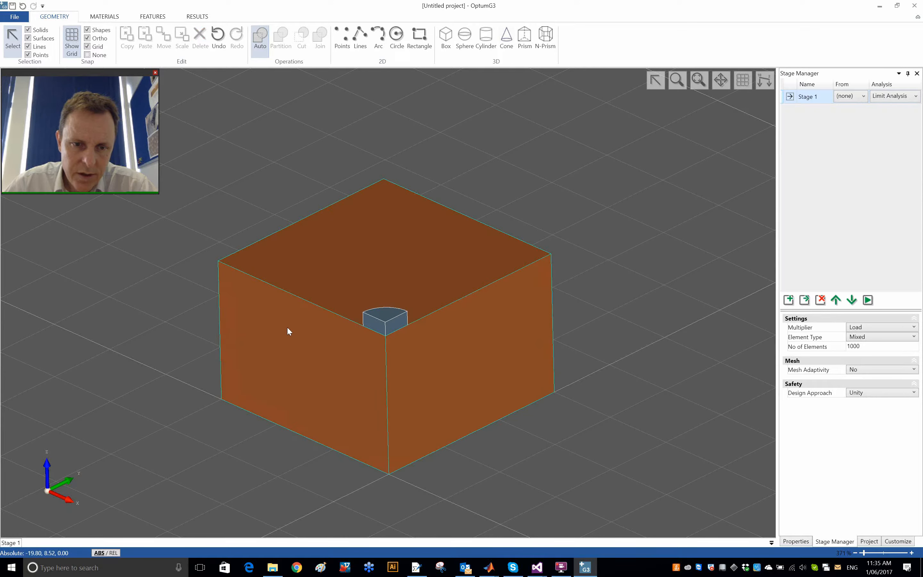
{"action": "left_click", "coordinate": [338, 274]}
{"action": "left_click", "coordinate": [162, 280]}
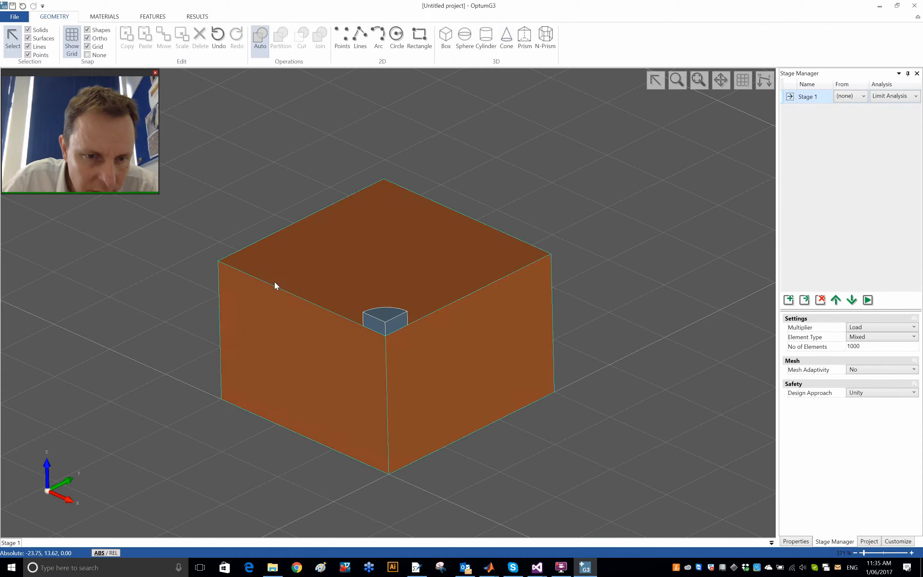
Step: Inspect the block's upper edge length, the footing's corner point coordinates and the footing solid's properties
{"action": "left_click", "coordinate": [276, 289]}
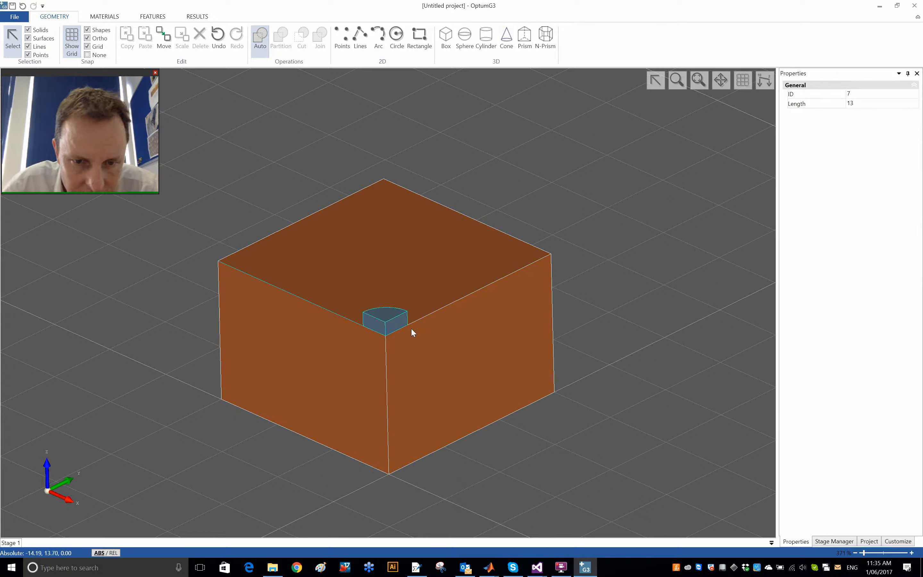
{"action": "left_click", "coordinate": [386, 324]}
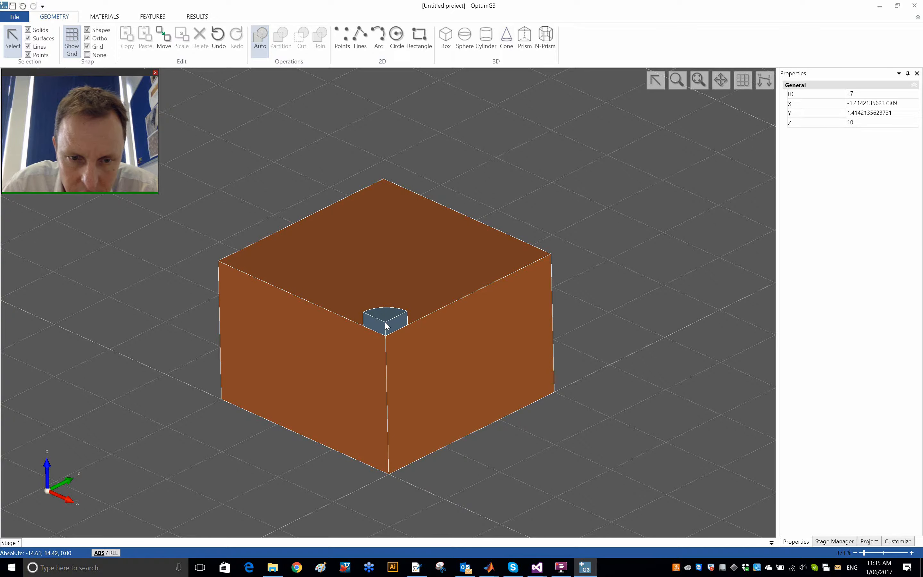
{"action": "scroll", "coordinate": [403, 303], "scroll_direction": "up", "scroll_amount": 8}
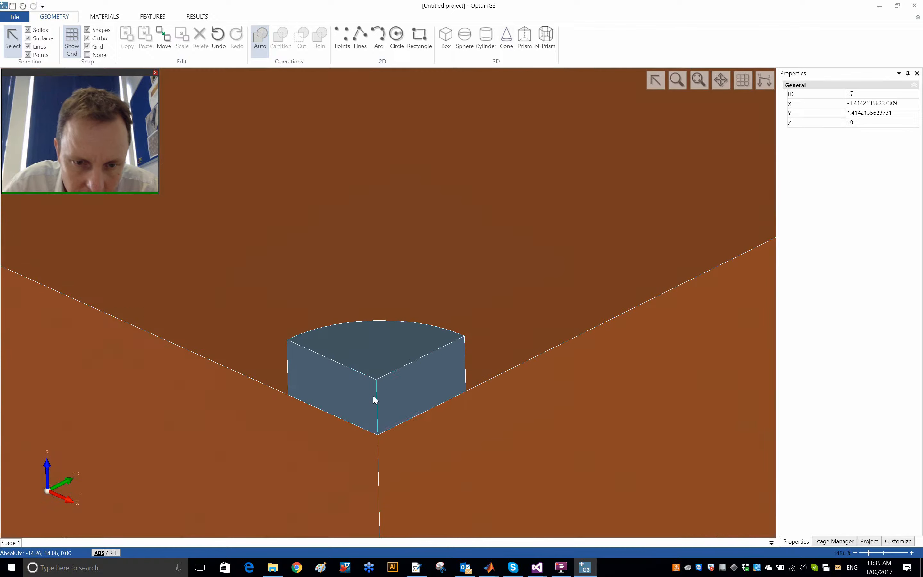
{"action": "left_click", "coordinate": [377, 380]}
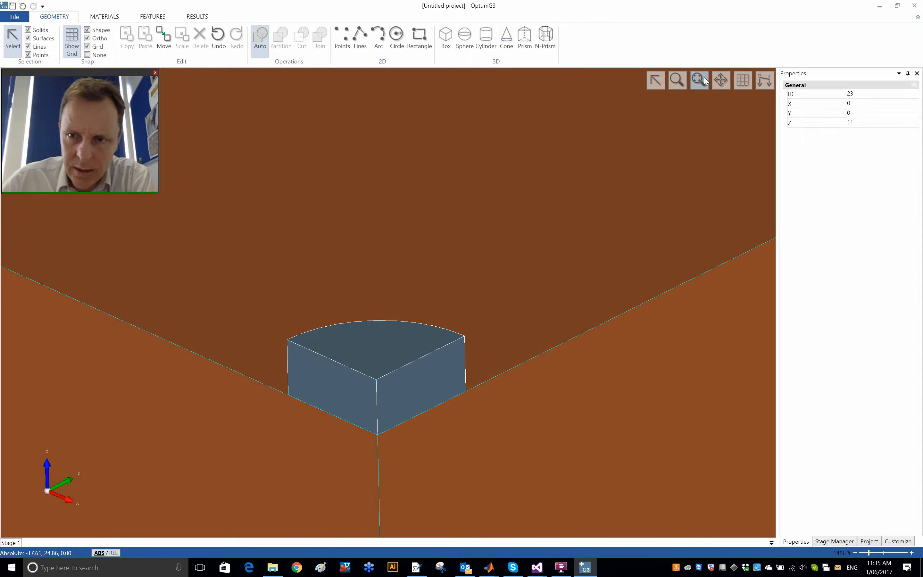
{"action": "left_click", "coordinate": [374, 359]}
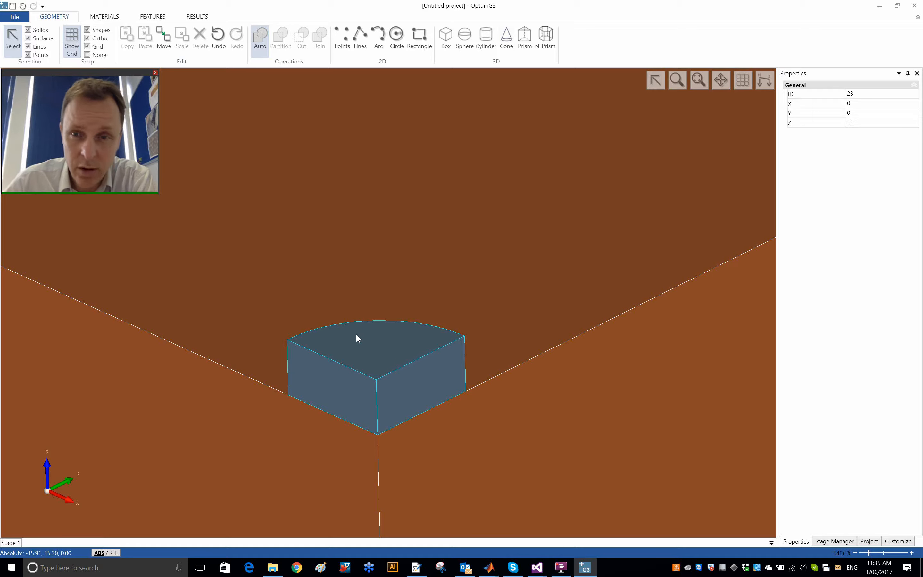
{"action": "left_click", "coordinate": [437, 321]}
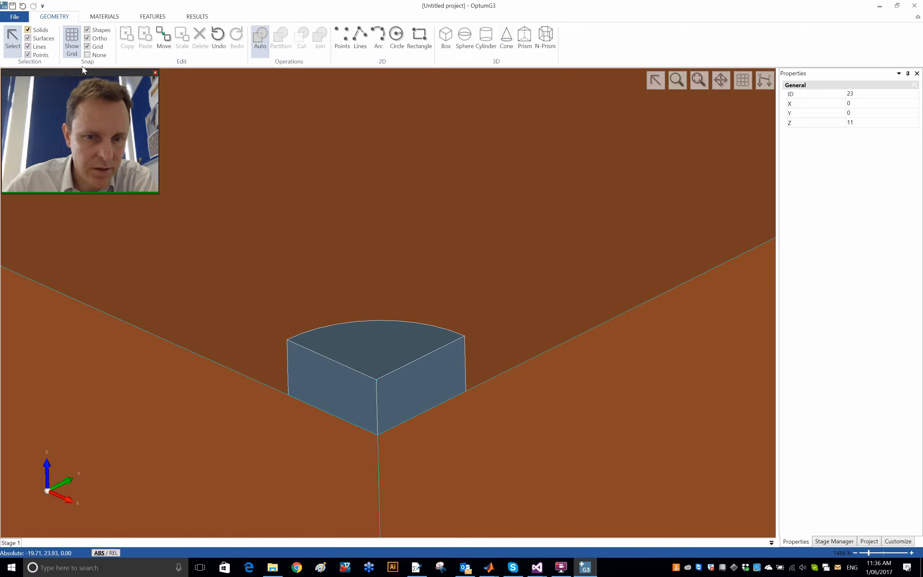
{"action": "left_click", "coordinate": [385, 354]}
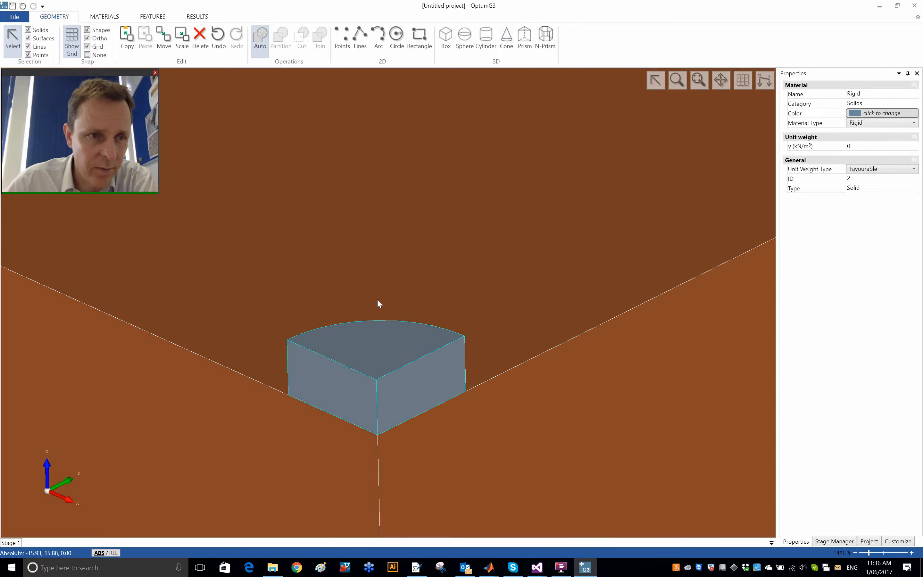
Step: Exclude solids from the selection filter and test it by picking the footing's top surface
{"action": "left_click", "coordinate": [40, 30]}
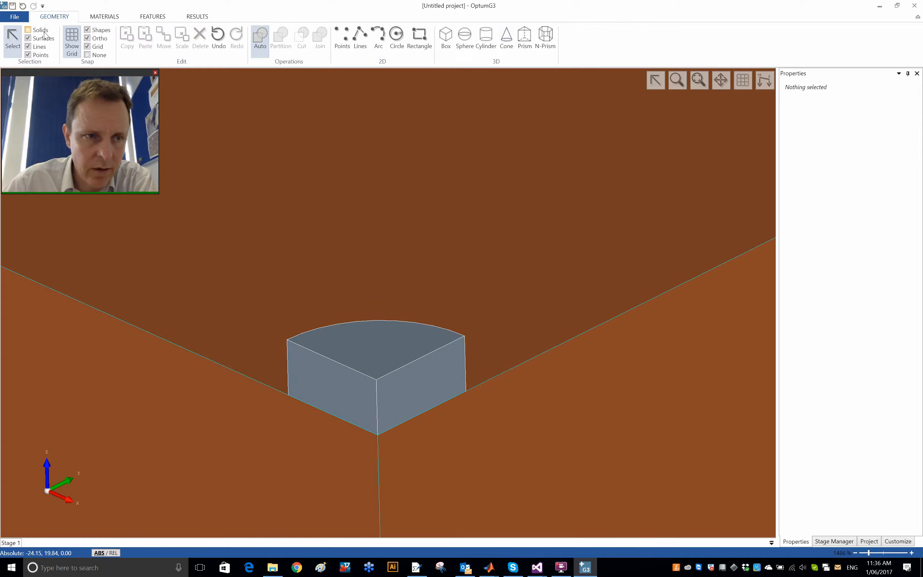
{"action": "left_click", "coordinate": [361, 348]}
{"action": "scroll", "coordinate": [363, 345], "scroll_direction": "down", "scroll_amount": 3}
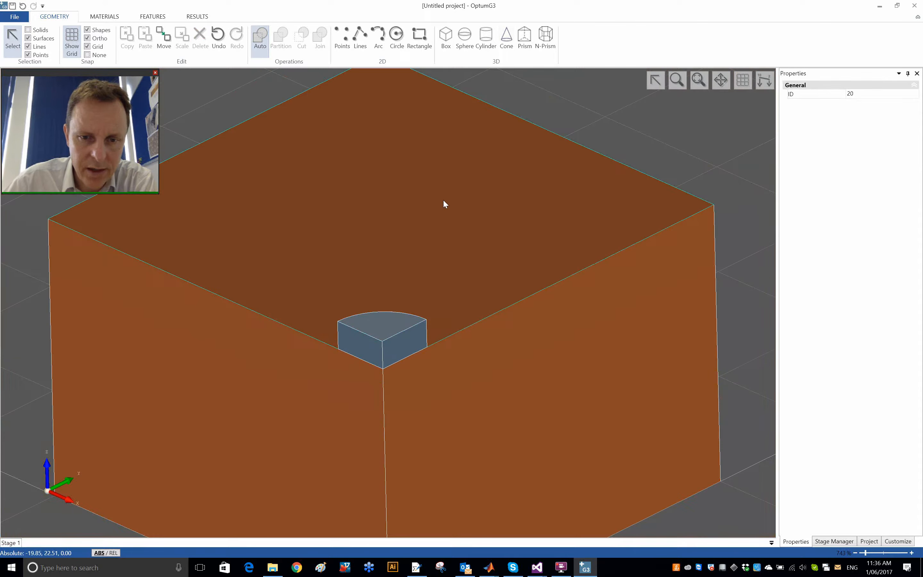
{"action": "left_click", "coordinate": [689, 163]}
Step: Apply a Multiplier Distributed load to the top surface of the quarter-circular footing
{"action": "left_click", "coordinate": [159, 16]}
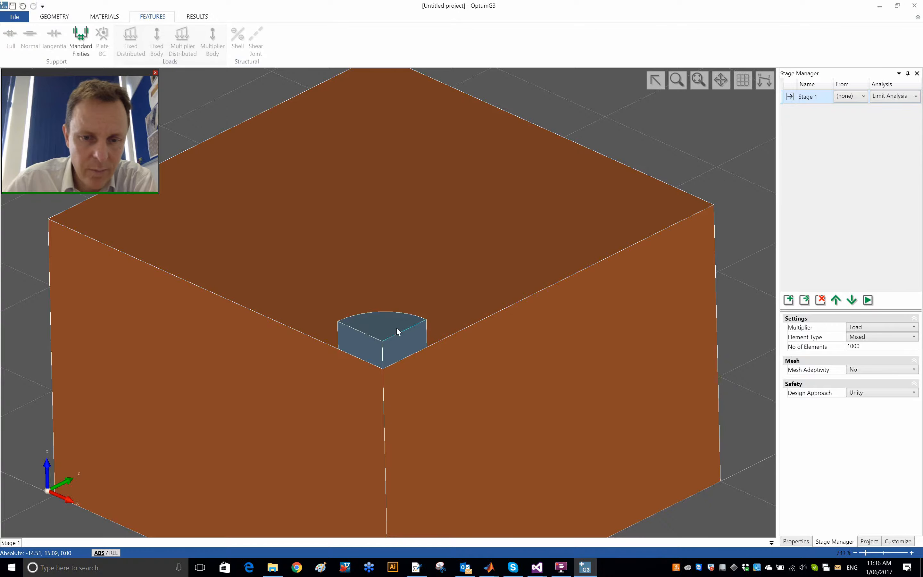
{"action": "left_click", "coordinate": [386, 328]}
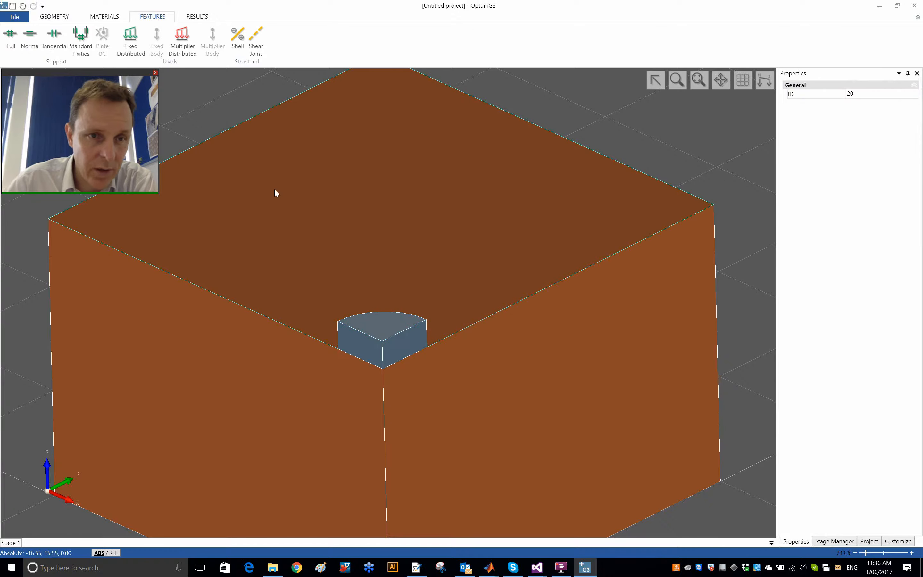
{"action": "left_click", "coordinate": [179, 41]}
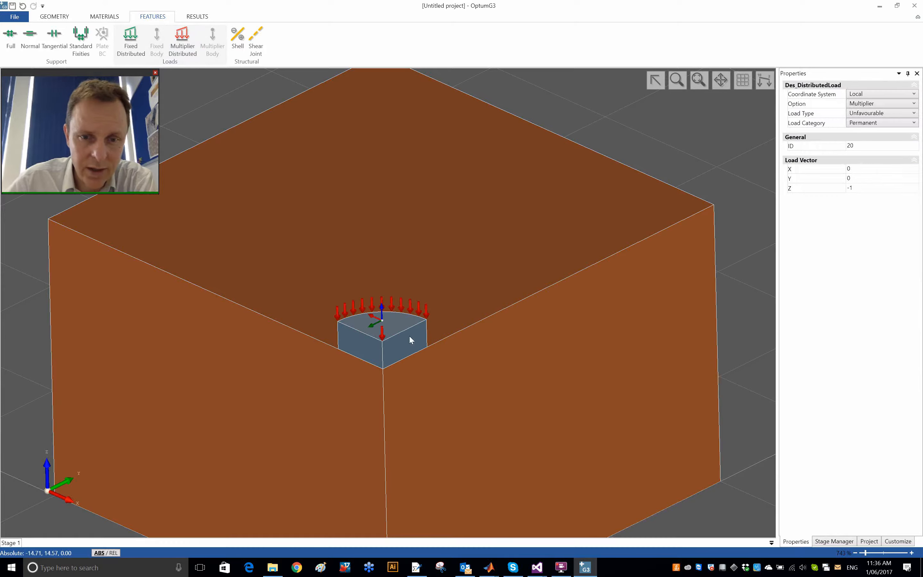
{"action": "scroll", "coordinate": [388, 322], "scroll_direction": "up", "scroll_amount": 5}
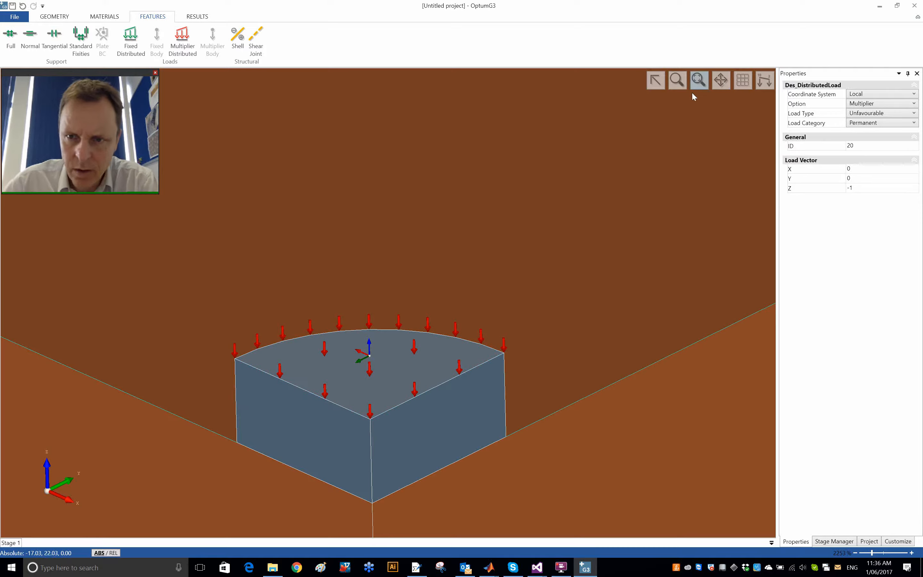
{"action": "left_click", "coordinate": [698, 80]}
{"action": "left_click", "coordinate": [644, 149]}
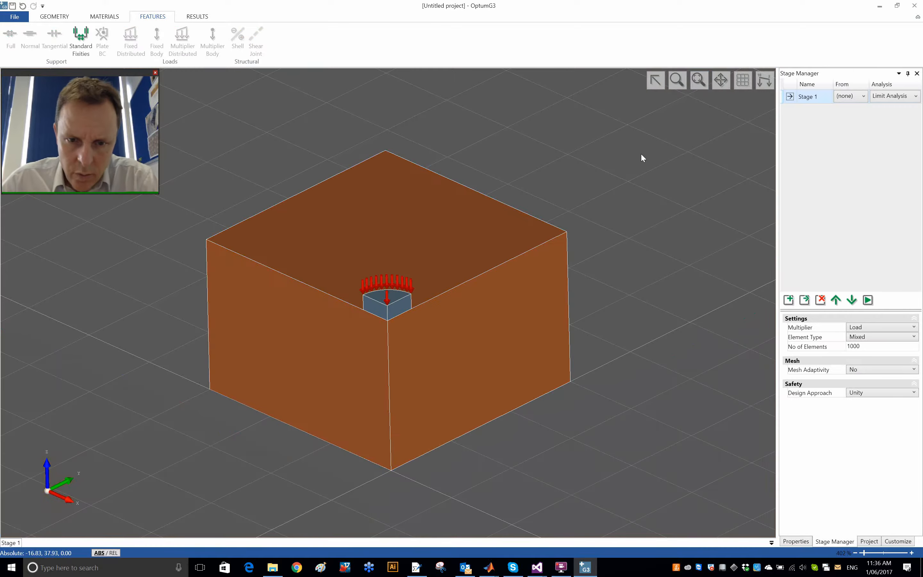
Step: Apply Standard Fixities to the model and check the support conditions on the block's two front side faces
{"action": "left_click", "coordinate": [78, 50]}
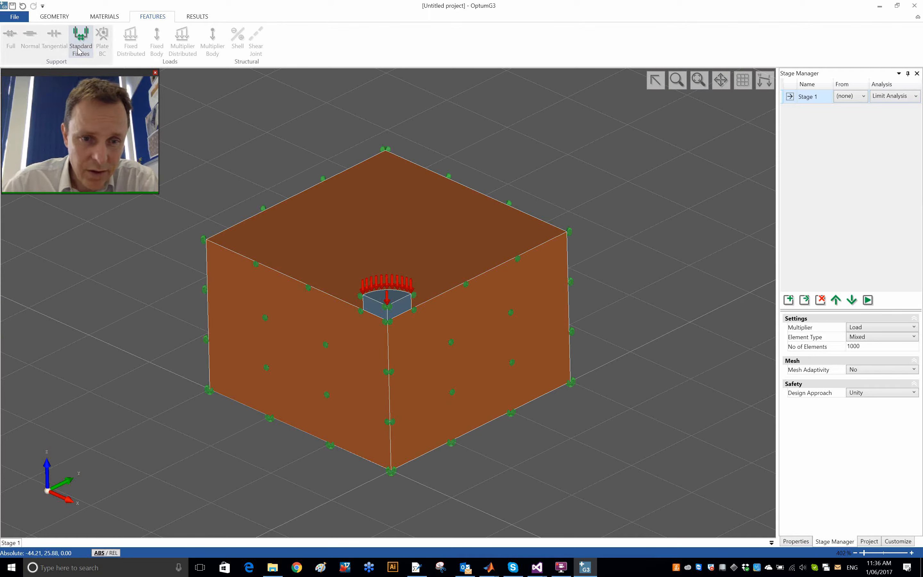
{"action": "left_click", "coordinate": [284, 338]}
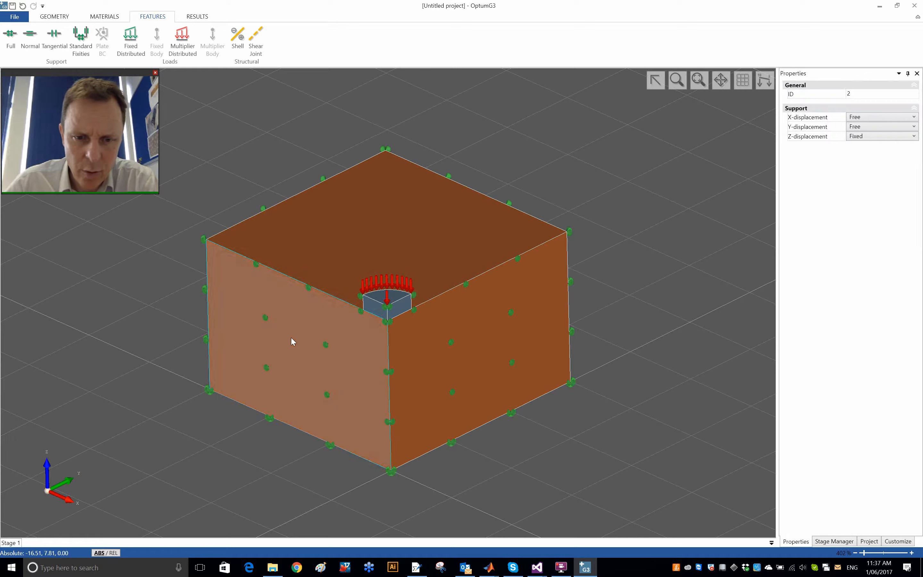
{"action": "left_click", "coordinate": [454, 359]}
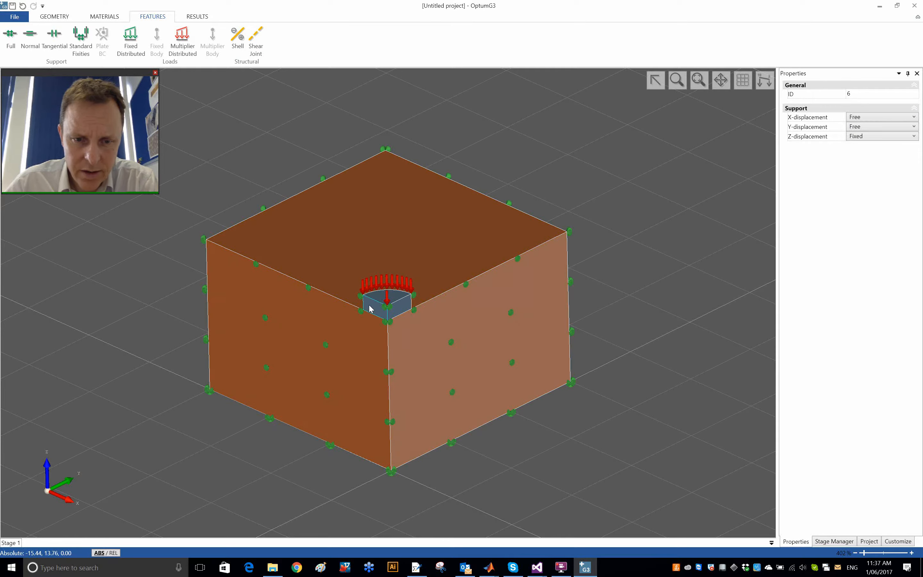
Step: Examine the block's supports and the footing's multiplier load from several angles and distances
{"action": "key", "text": "Escape"}
{"action": "middle_click_drag", "start_coordinate": [530, 509], "coordinate": [558, 319]}
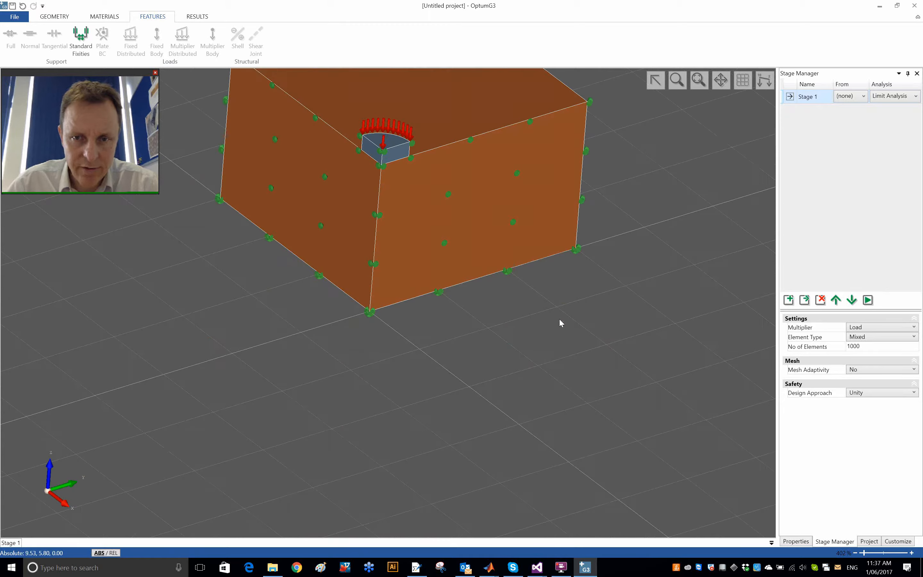
{"action": "left_click", "coordinate": [699, 81]}
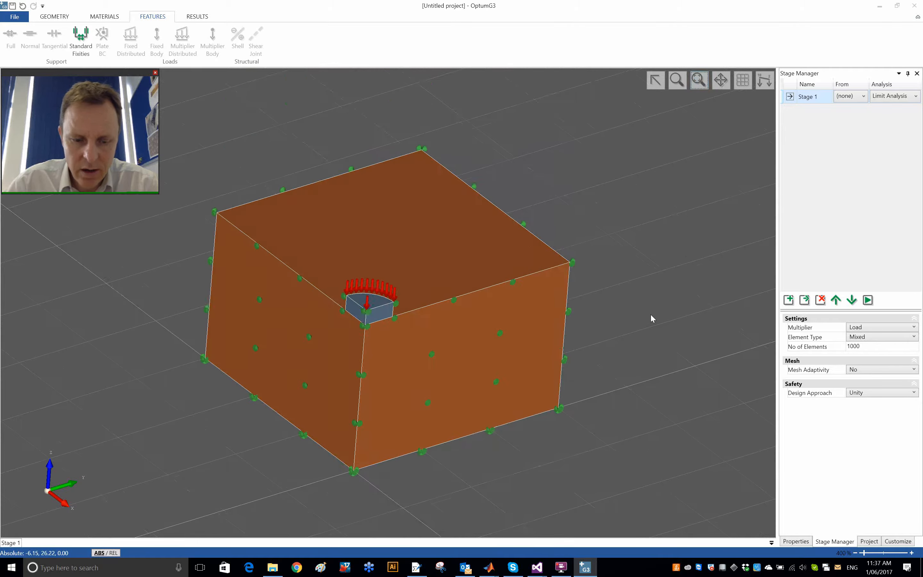
{"action": "mouse_move", "coordinate": [650, 314]}
{"action": "middle_mouse_down"}
{"action": "mouse_move", "coordinate": [666, 299]}
{"action": "mouse_move", "coordinate": [661, 309]}
{"action": "mouse_move", "coordinate": [672, 313]}
{"action": "mouse_move", "coordinate": [640, 309]}
{"action": "mouse_move", "coordinate": [634, 323]}
{"action": "mouse_move", "coordinate": [635, 306]}
{"action": "middle_mouse_up"}
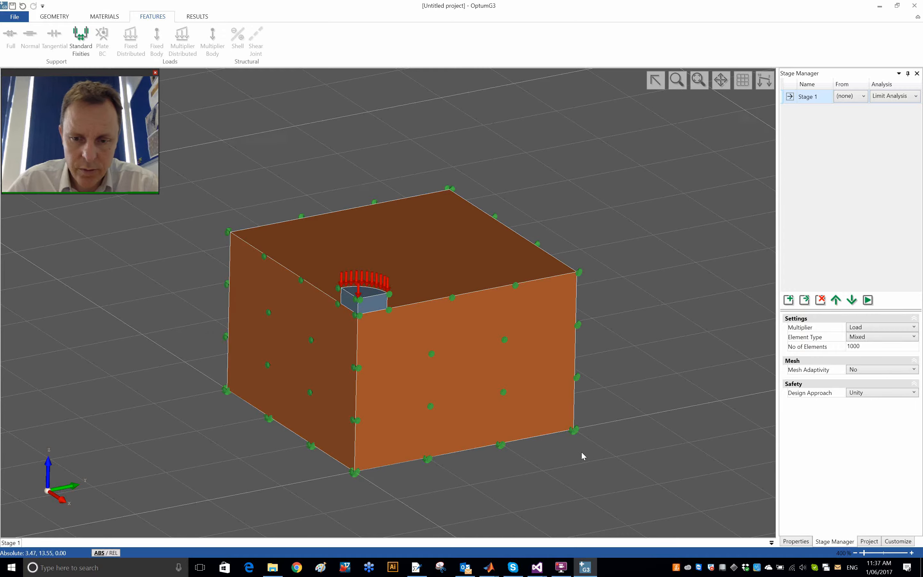
{"action": "mouse_move", "coordinate": [582, 455]}
{"action": "middle_mouse_down"}
{"action": "mouse_move", "coordinate": [587, 478]}
{"action": "mouse_move", "coordinate": [636, 448]}
{"action": "mouse_move", "coordinate": [547, 464]}
{"action": "mouse_move", "coordinate": [589, 446]}
{"action": "mouse_move", "coordinate": [602, 484]}
{"action": "mouse_move", "coordinate": [514, 447]}
{"action": "mouse_move", "coordinate": [581, 467]}
{"action": "mouse_move", "coordinate": [548, 475]}
{"action": "mouse_move", "coordinate": [576, 471]}
{"action": "middle_mouse_up"}
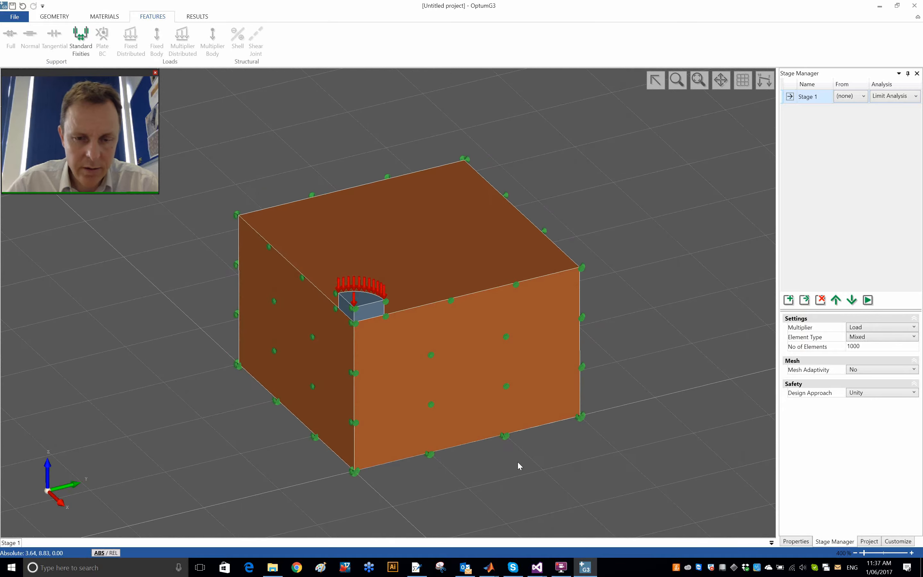
{"action": "mouse_move", "coordinate": [517, 464]}
{"action": "middle_mouse_down"}
{"action": "mouse_move", "coordinate": [547, 449]}
{"action": "mouse_move", "coordinate": [522, 459]}
{"action": "middle_mouse_up"}
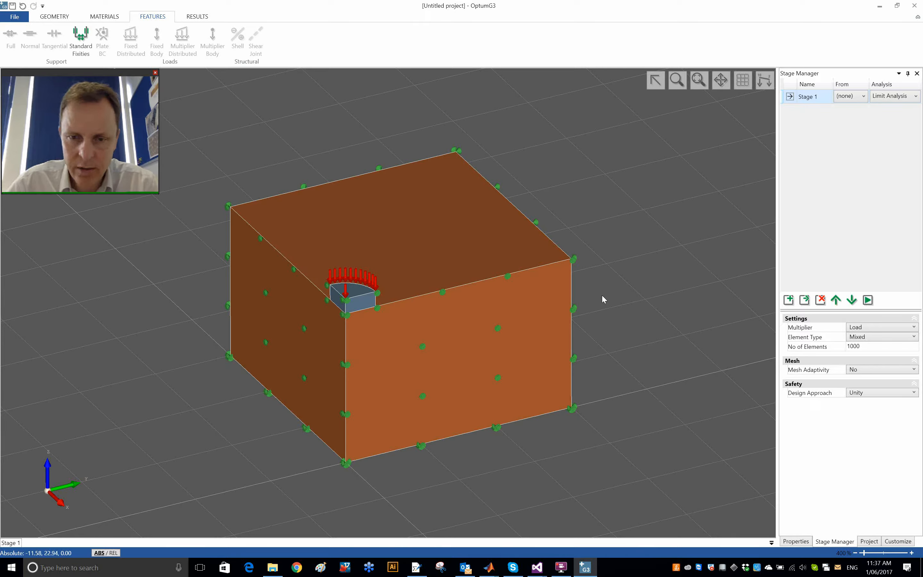
{"action": "scroll", "coordinate": [602, 298], "scroll_direction": "down", "scroll_amount": 5}
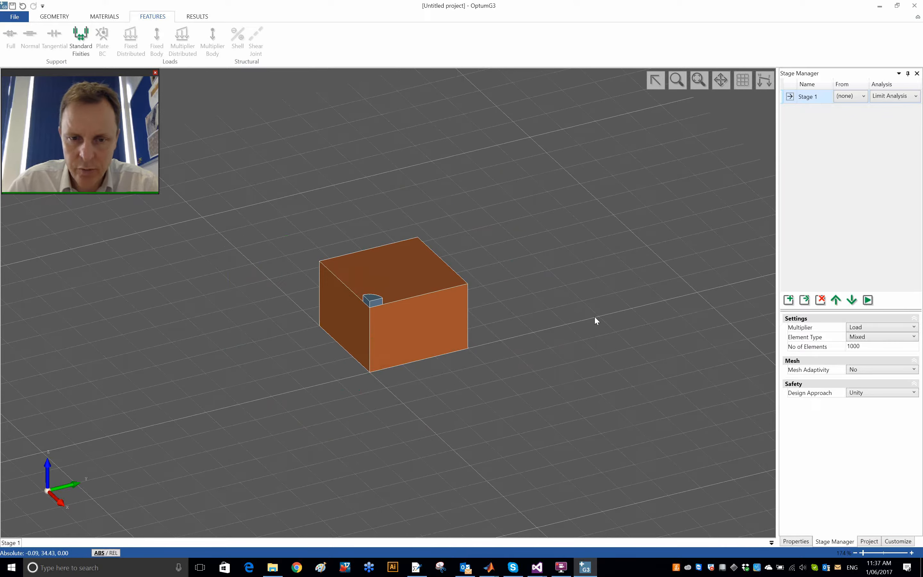
{"action": "scroll", "coordinate": [596, 319], "scroll_direction": "up", "scroll_amount": 2}
{"action": "scroll", "coordinate": [595, 320], "scroll_direction": "down", "scroll_amount": 3}
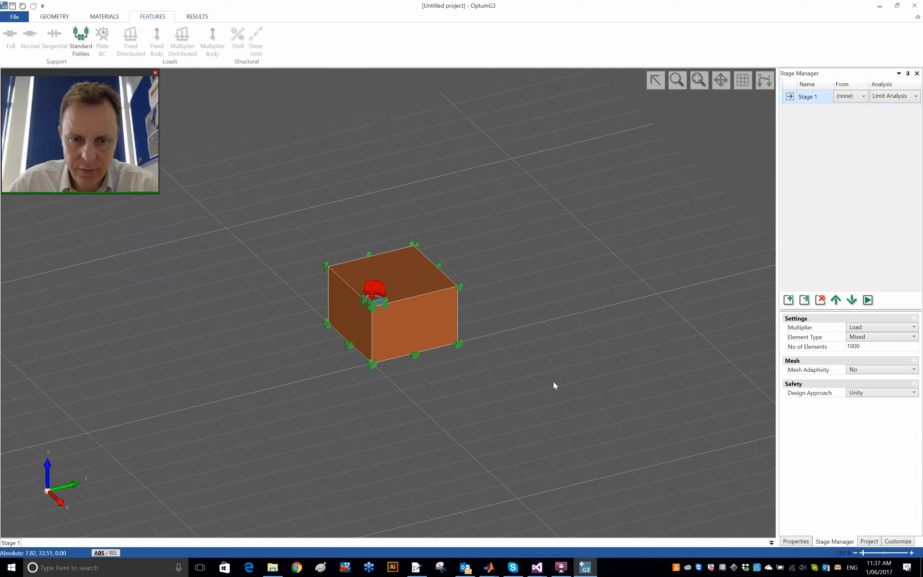
{"action": "middle_click_drag", "start_coordinate": [535, 390], "coordinate": [532, 368]}
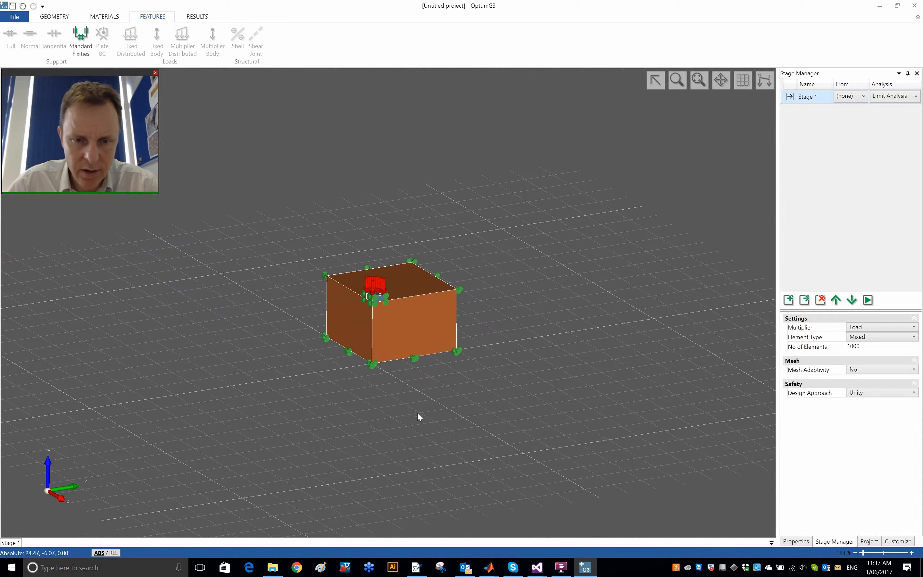
{"action": "middle_click_drag", "start_coordinate": [468, 399], "coordinate": [527, 417]}
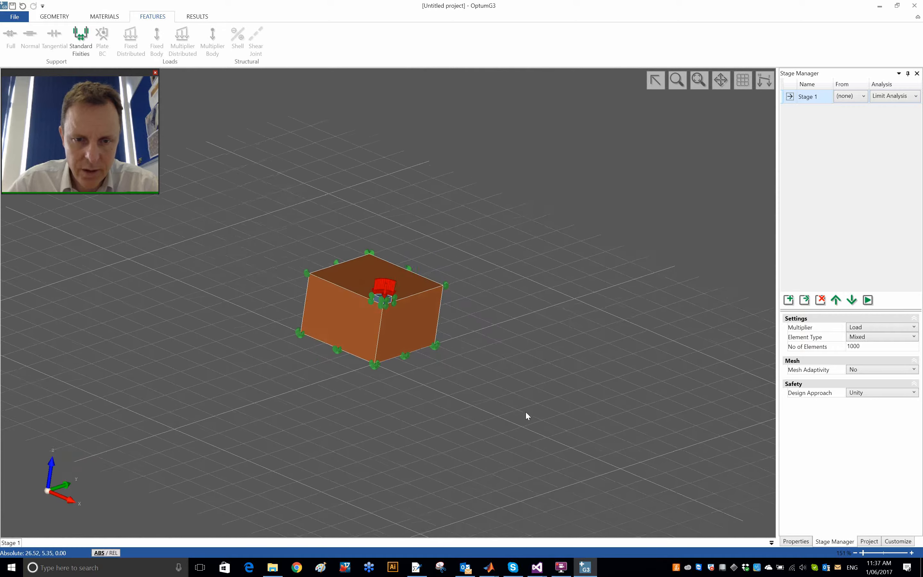
{"action": "middle_click_drag", "start_coordinate": [448, 408], "coordinate": [568, 337]}
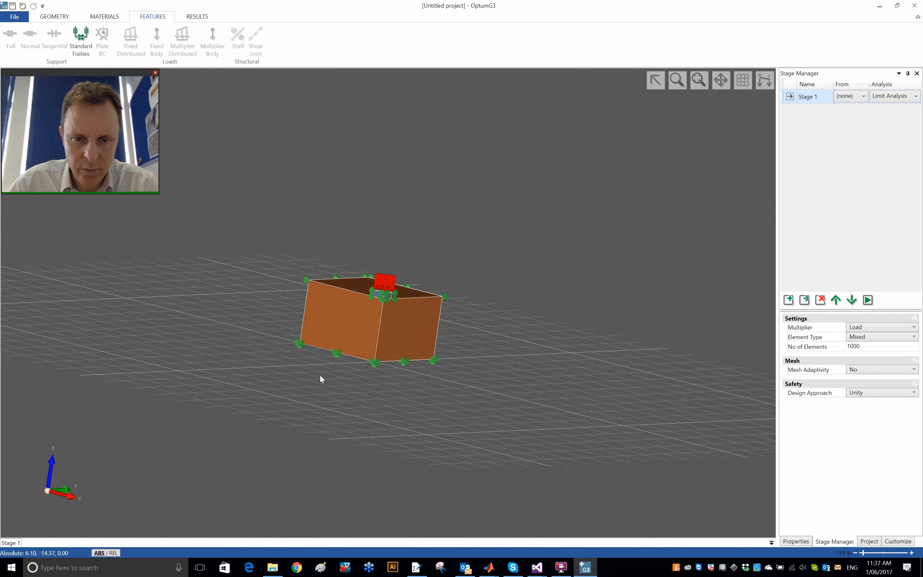
{"action": "middle_click_drag", "start_coordinate": [270, 381], "coordinate": [276, 419]}
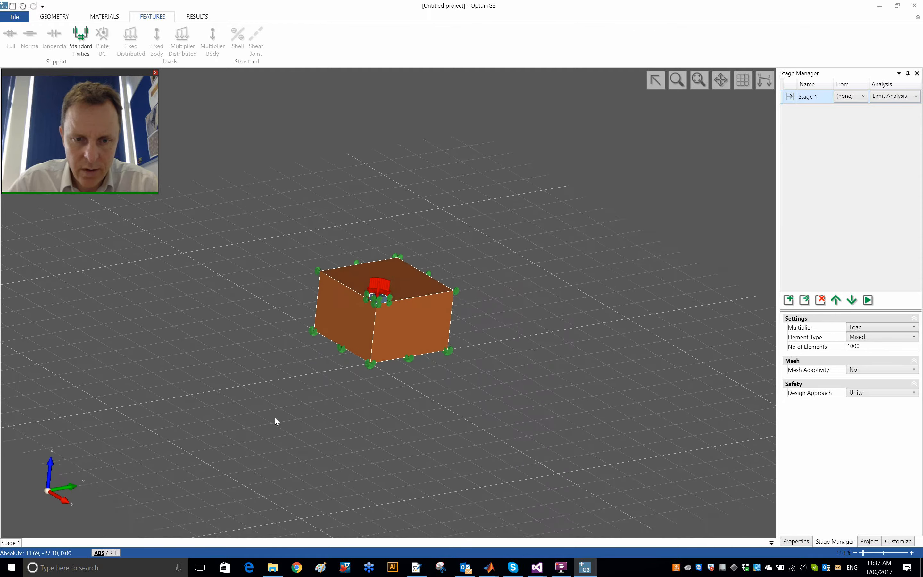
{"action": "middle_click_drag", "start_coordinate": [315, 372], "coordinate": [330, 398]}
{"action": "scroll", "coordinate": [467, 340], "scroll_direction": "down", "scroll_amount": 10}
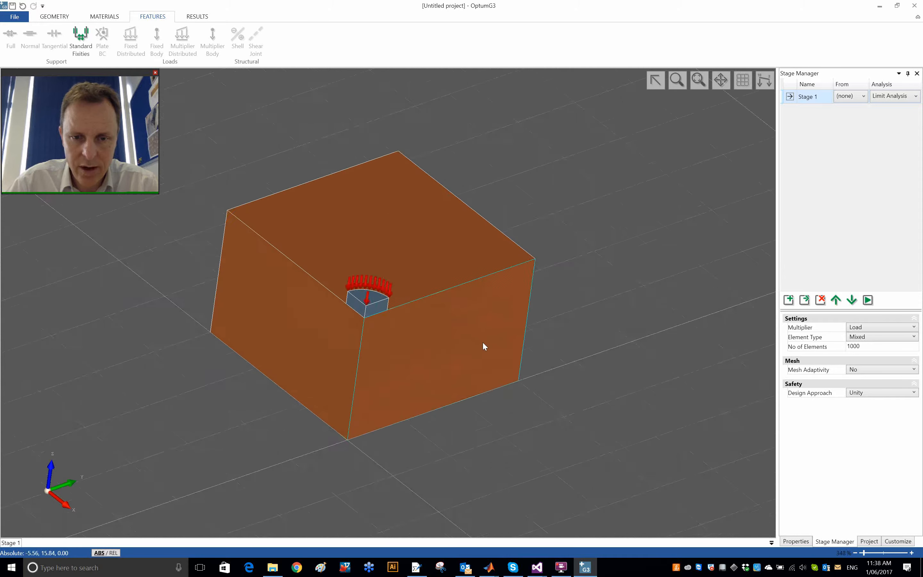
{"action": "mouse_move", "coordinate": [635, 362]}
{"action": "middle_mouse_down"}
{"action": "mouse_move", "coordinate": [632, 375]}
{"action": "mouse_move", "coordinate": [648, 363]}
{"action": "middle_mouse_up"}
{"action": "scroll", "coordinate": [618, 379], "scroll_direction": "up", "scroll_amount": 2}
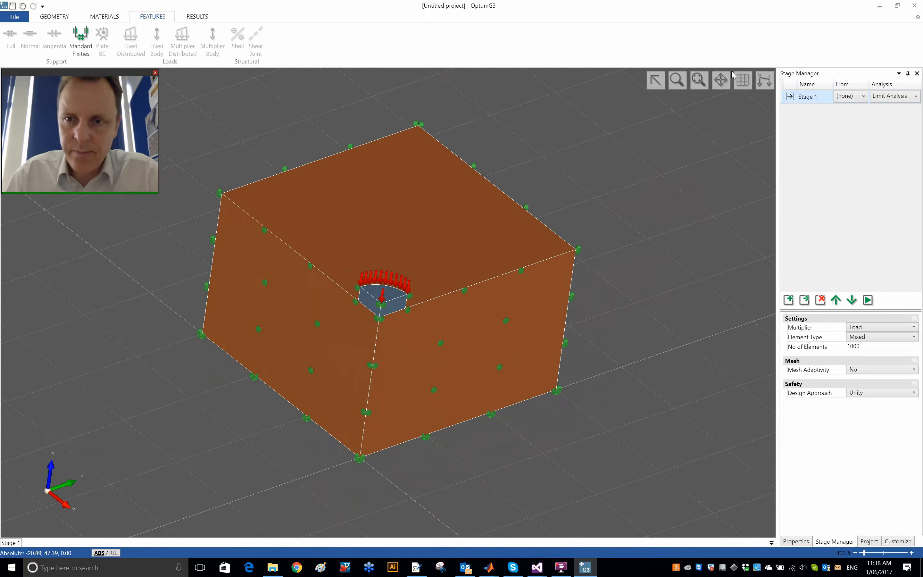
{"action": "left_click", "coordinate": [699, 80]}
{"action": "middle_click_drag", "start_coordinate": [688, 338], "coordinate": [693, 330]}
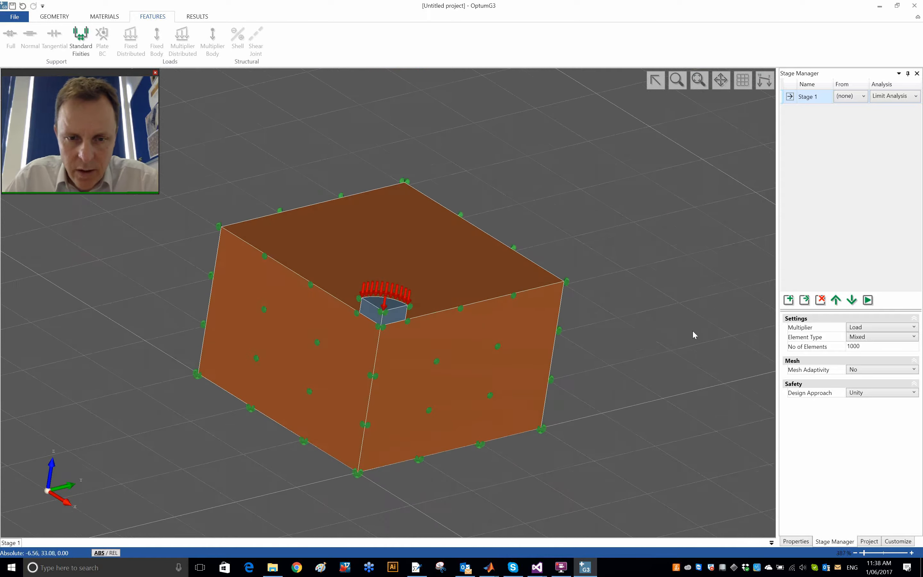
{"action": "middle_click_drag", "start_coordinate": [69, 330], "coordinate": [67, 320]}
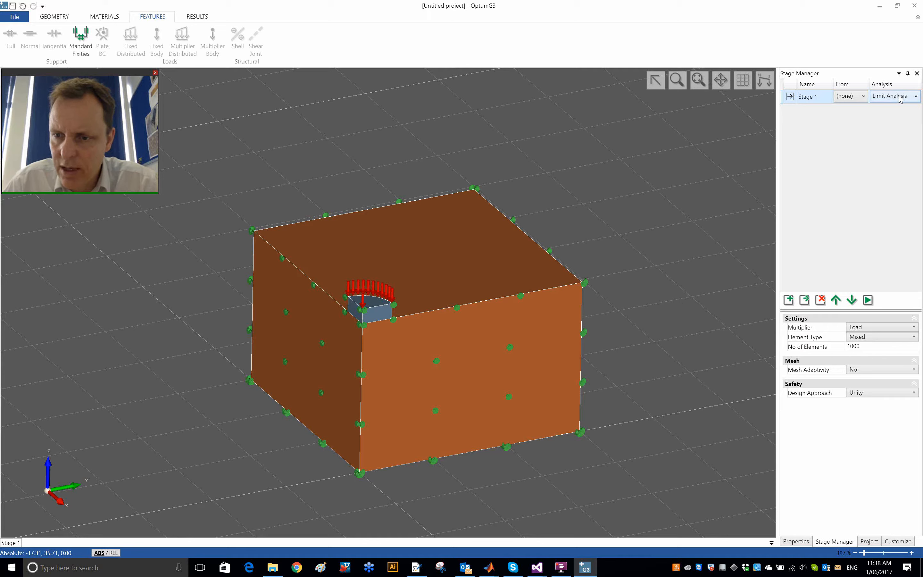
Step: Keep Stage 1's Element Type at Mixed and enable Mesh Adaptivity with 3 adaptive iterations
{"action": "left_click", "coordinate": [884, 339]}
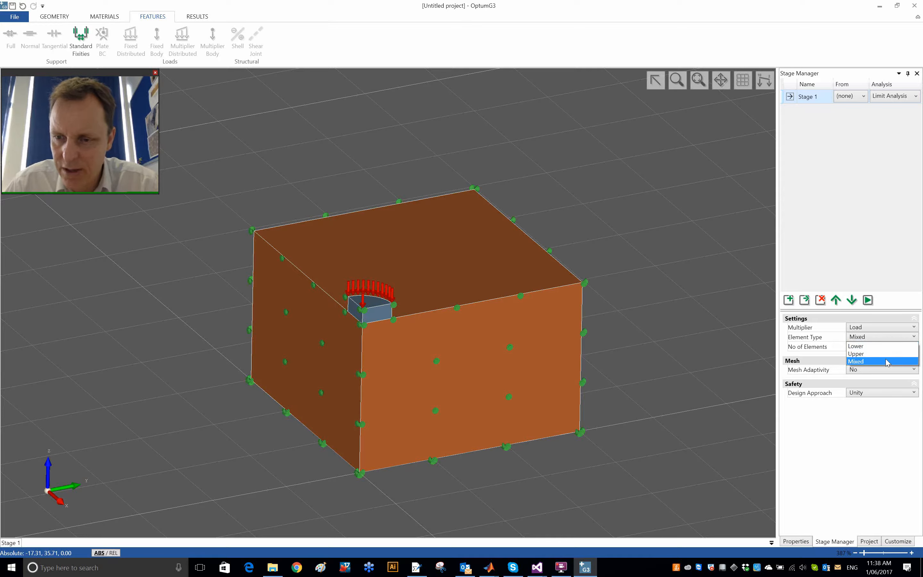
{"action": "left_click", "coordinate": [885, 362]}
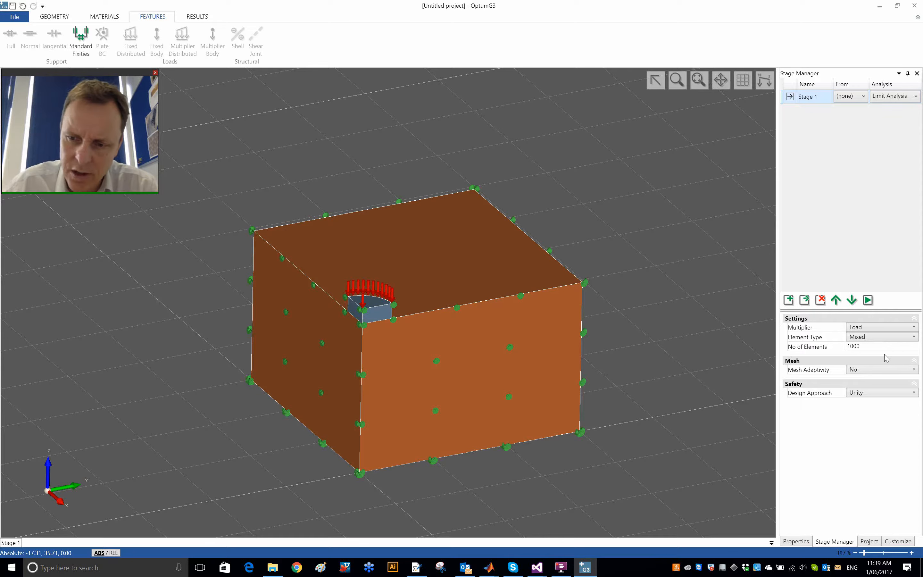
{"action": "left_click", "coordinate": [889, 373]}
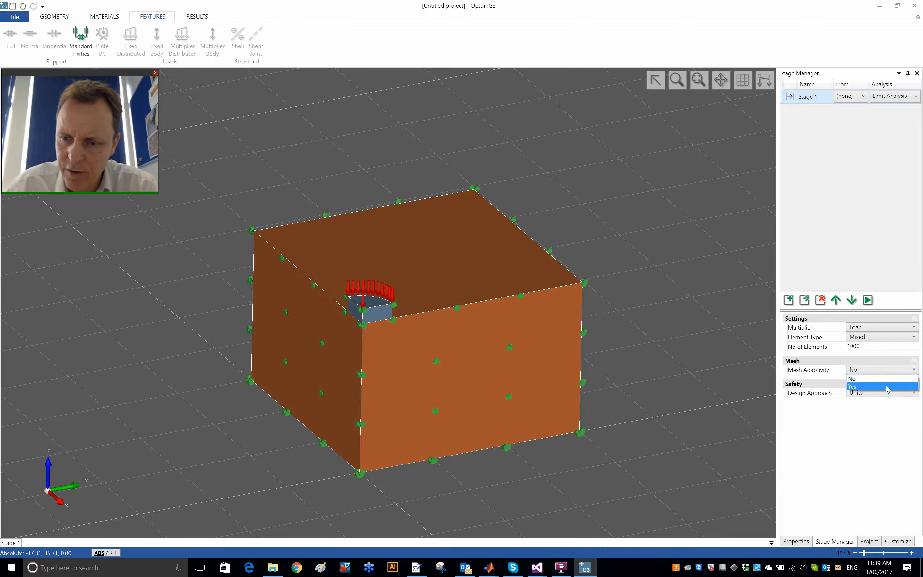
{"action": "left_click", "coordinate": [887, 383]}
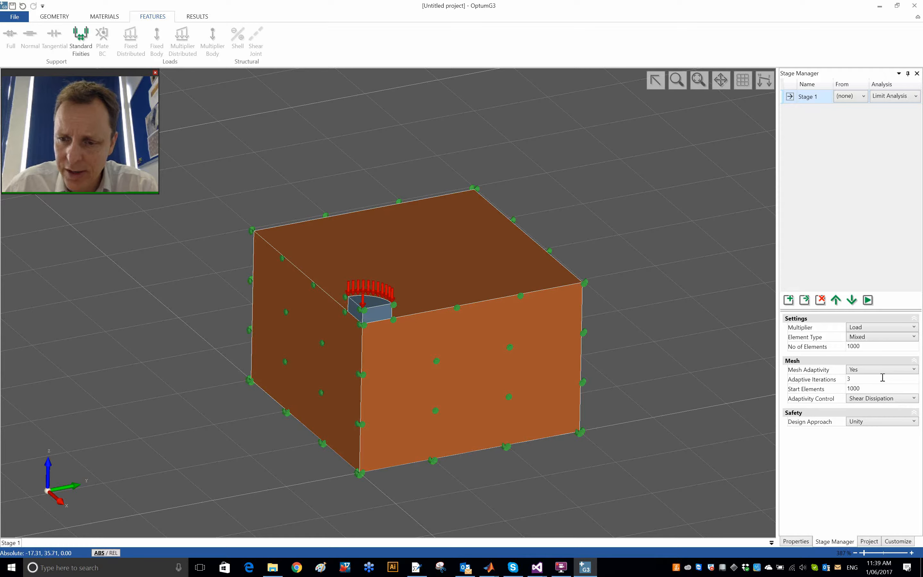
{"action": "left_click", "coordinate": [855, 383]}
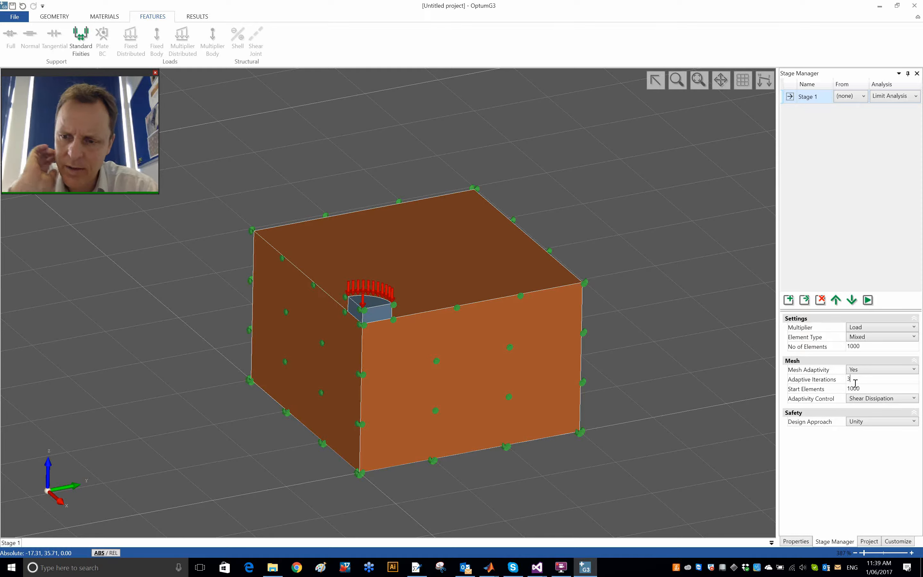
{"action": "left_click", "coordinate": [876, 386]}
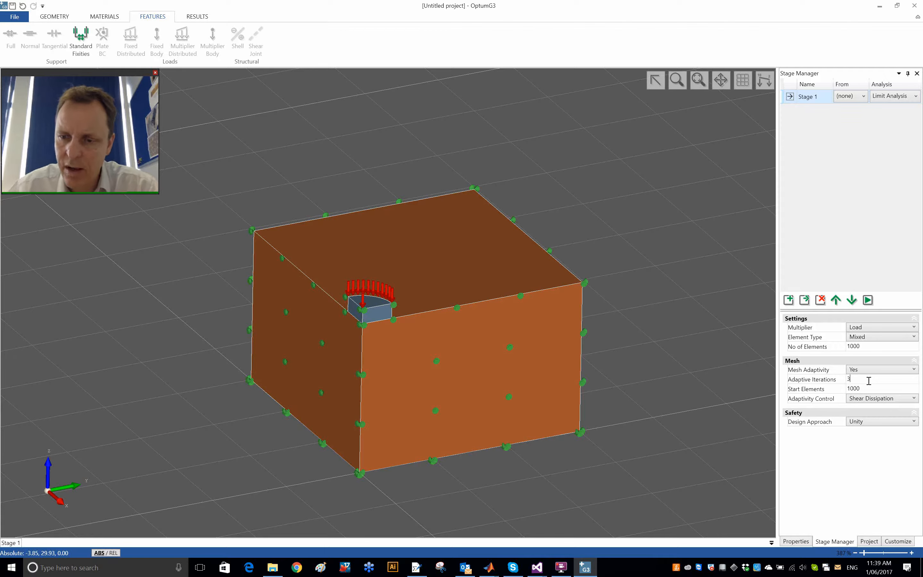
Step: Run the Stage 1 limit analysis, close its log and display the Shear Dissipation distribution on the solids
{"action": "left_click", "coordinate": [867, 300]}
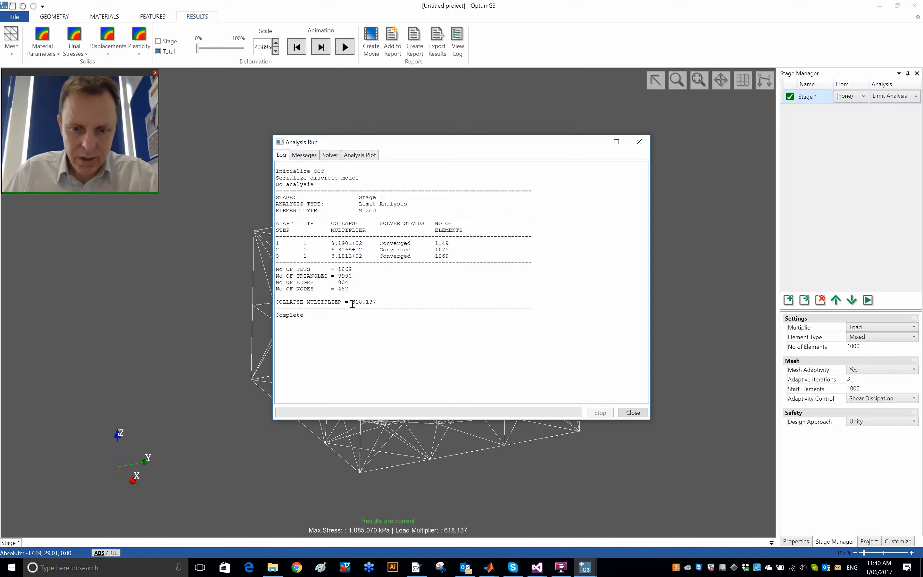
{"action": "left_click", "coordinate": [633, 412]}
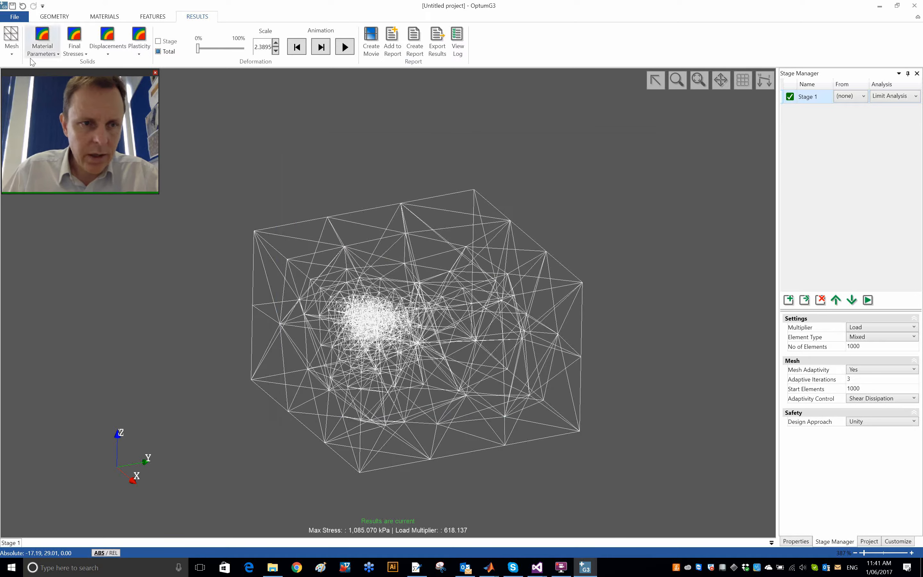
{"action": "left_click", "coordinate": [135, 54]}
{"action": "left_click", "coordinate": [165, 96]}
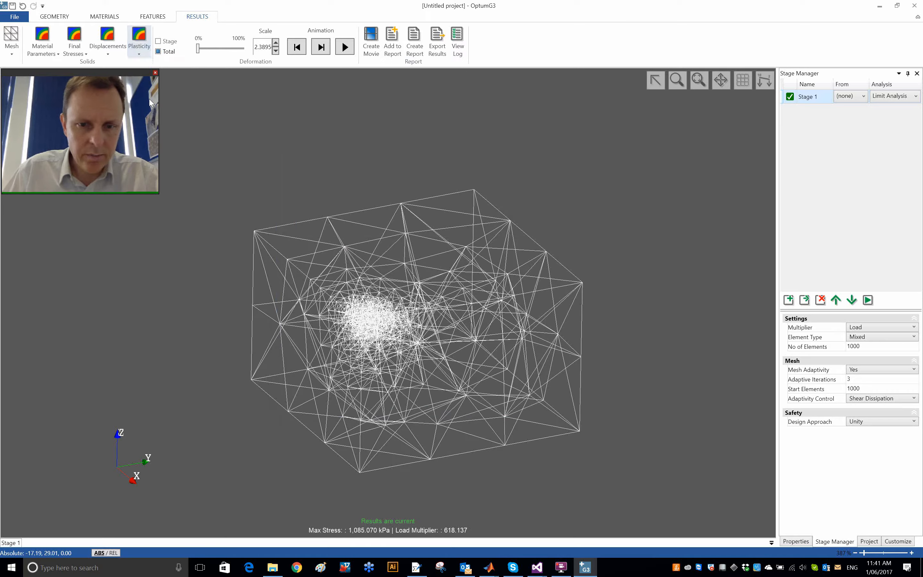
{"action": "scroll", "coordinate": [354, 336], "scroll_direction": "up", "scroll_amount": 5}
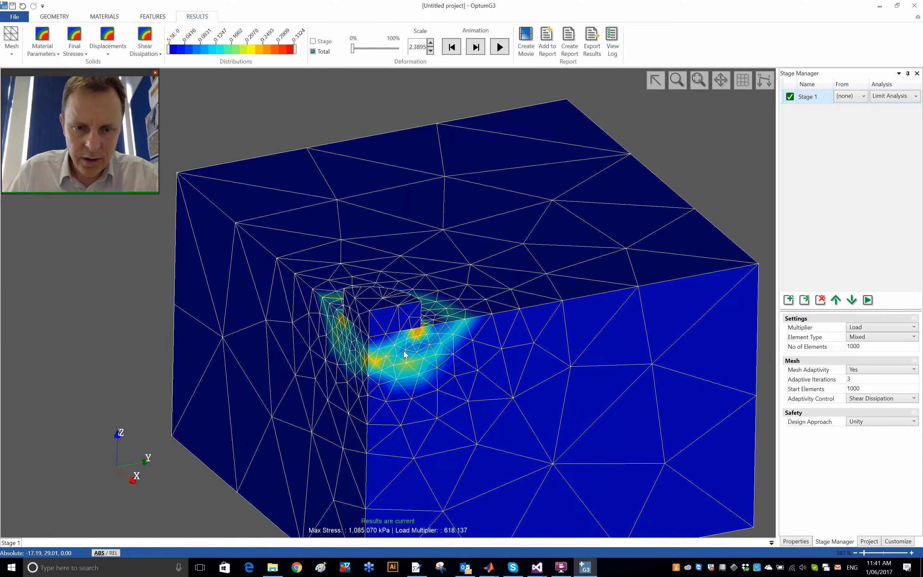
Step: Play the deformation animation to examine the collapse mechanism around the footing, and reset it to the undeformed state
{"action": "left_click", "coordinate": [499, 47]}
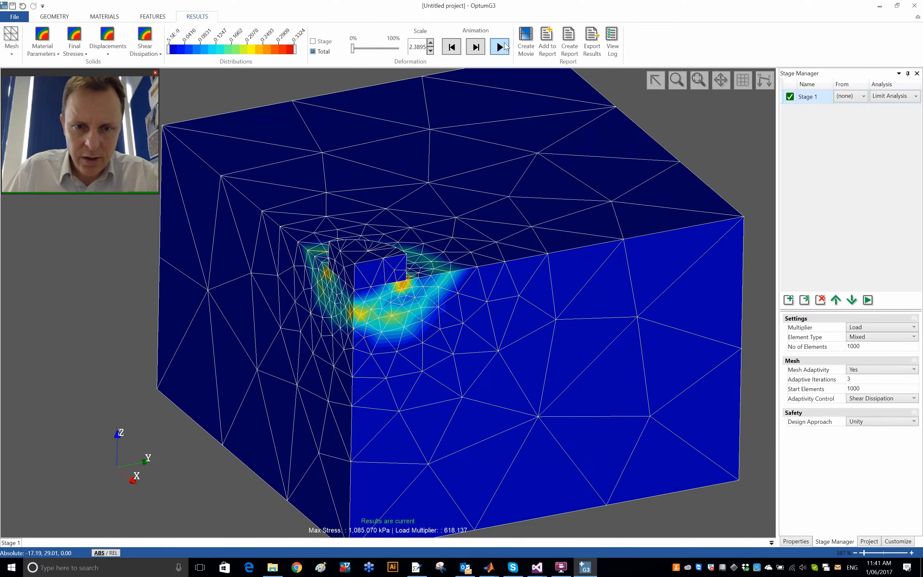
{"action": "scroll", "coordinate": [412, 305], "scroll_direction": "up", "scroll_amount": 3}
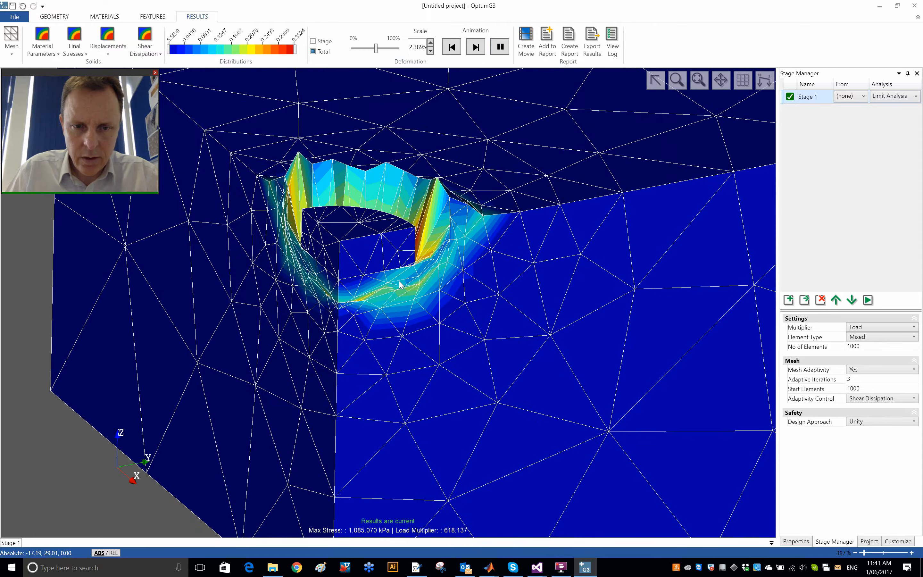
{"action": "scroll", "coordinate": [400, 282], "scroll_direction": "down", "scroll_amount": 4}
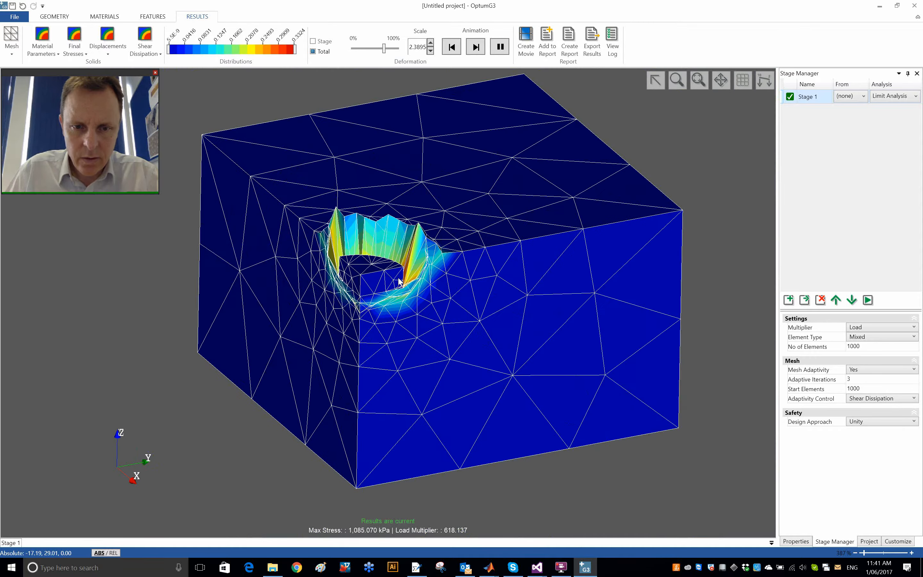
{"action": "left_click", "coordinate": [450, 51]}
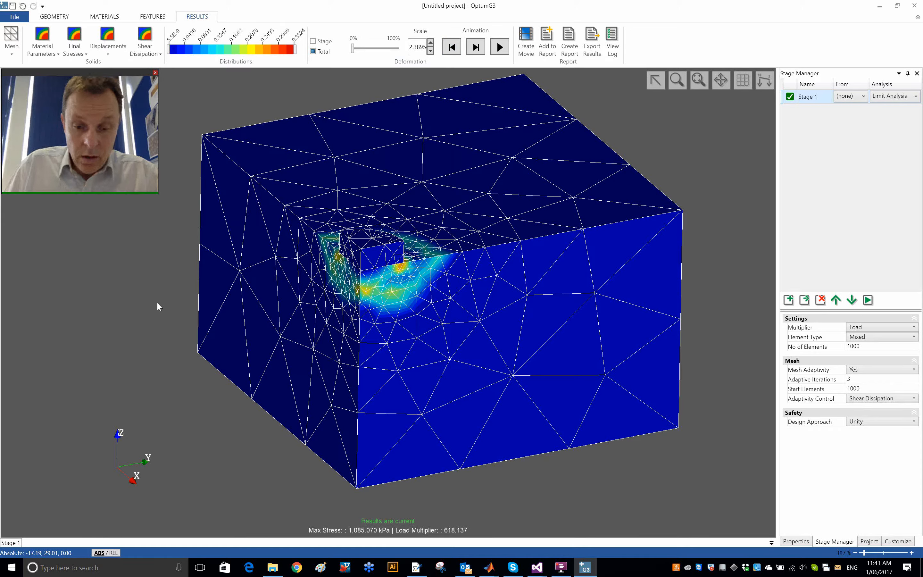
Step: Look up the stiffness, strength and unit weight parameters of the Tresca Basic material
{"action": "left_click", "coordinate": [105, 16]}
{"action": "left_click", "coordinate": [447, 253]}
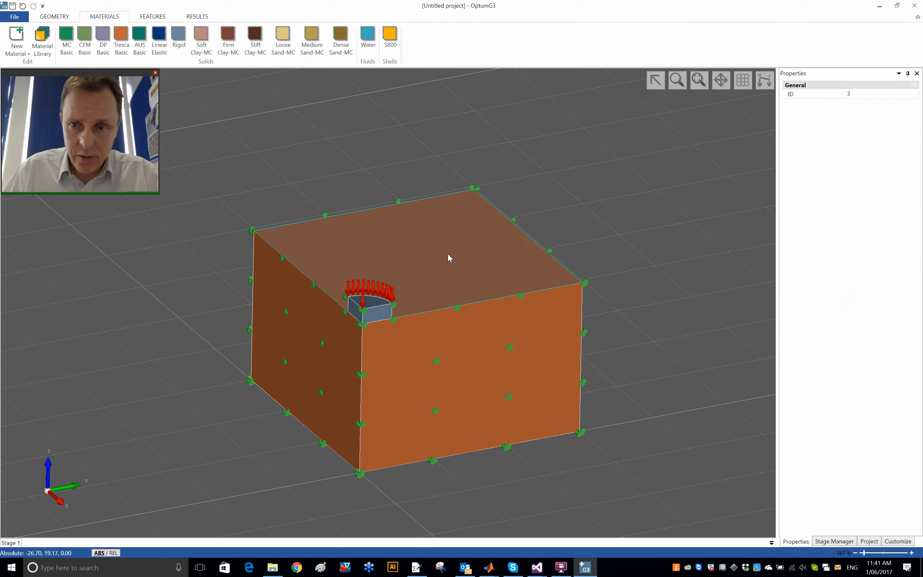
{"action": "left_click", "coordinate": [329, 150]}
{"action": "left_click", "coordinate": [122, 36]}
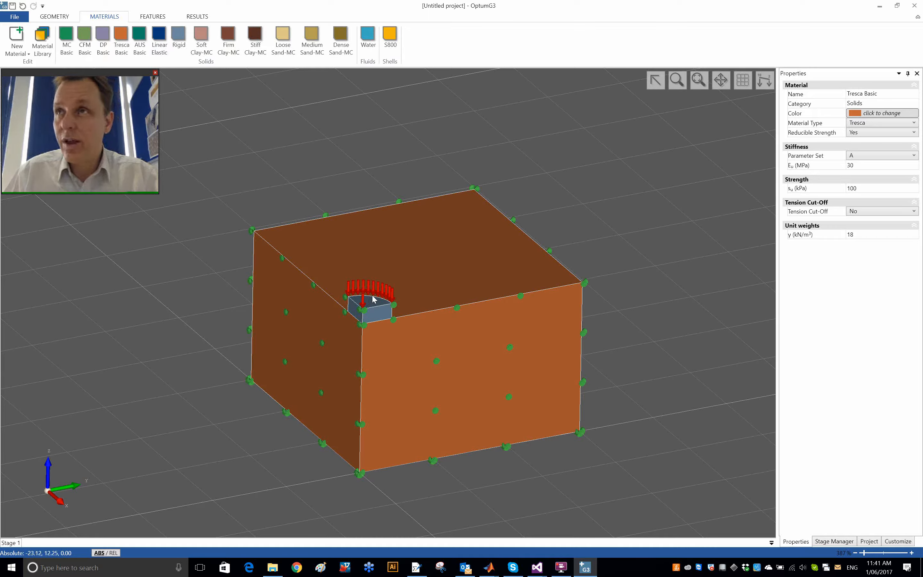
Step: Bring up the limit analysis results, switch to the MATLAB command window and evaluate (618-605)/605*100
{"action": "left_click", "coordinate": [204, 17]}
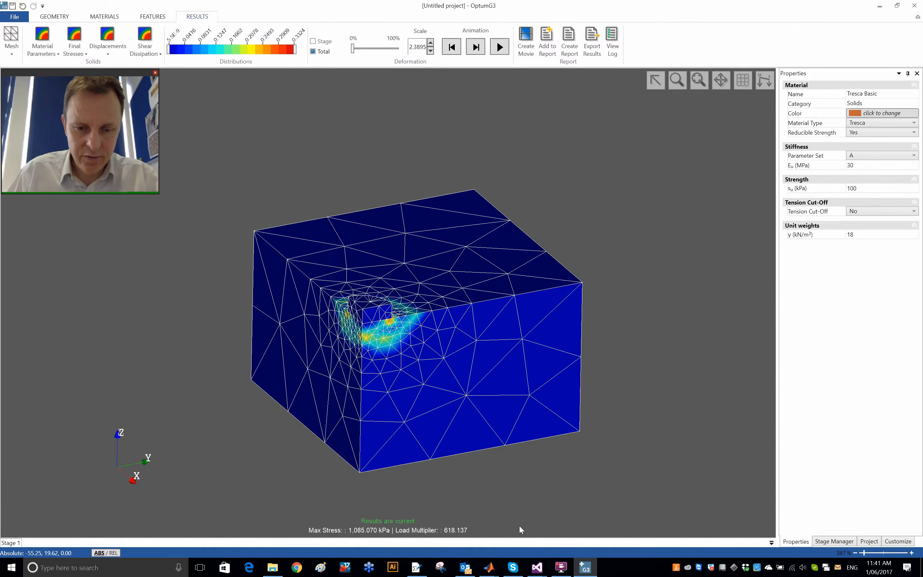
{"action": "mouse_move", "coordinate": [491, 570]}
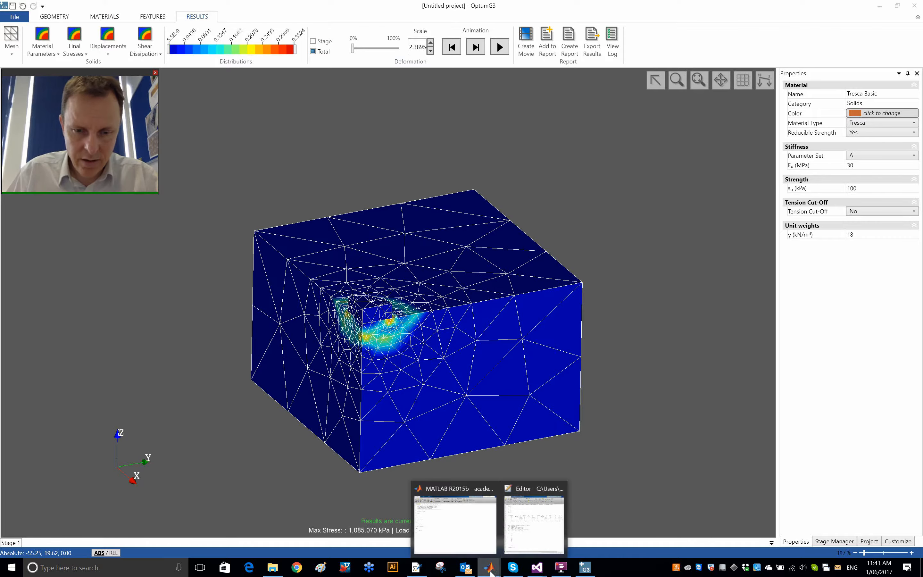
{"action": "left_click", "coordinate": [484, 527]}
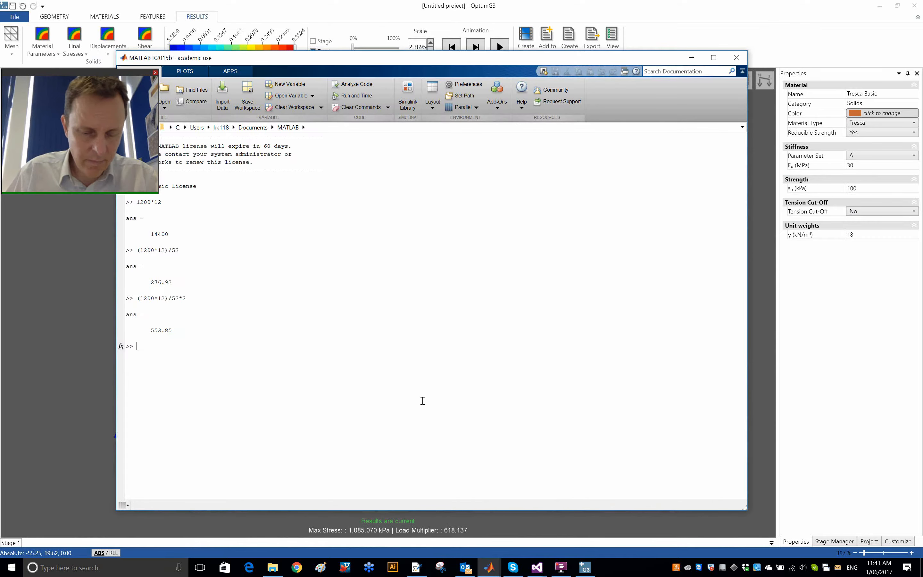
{"action": "type", "text": "618"}
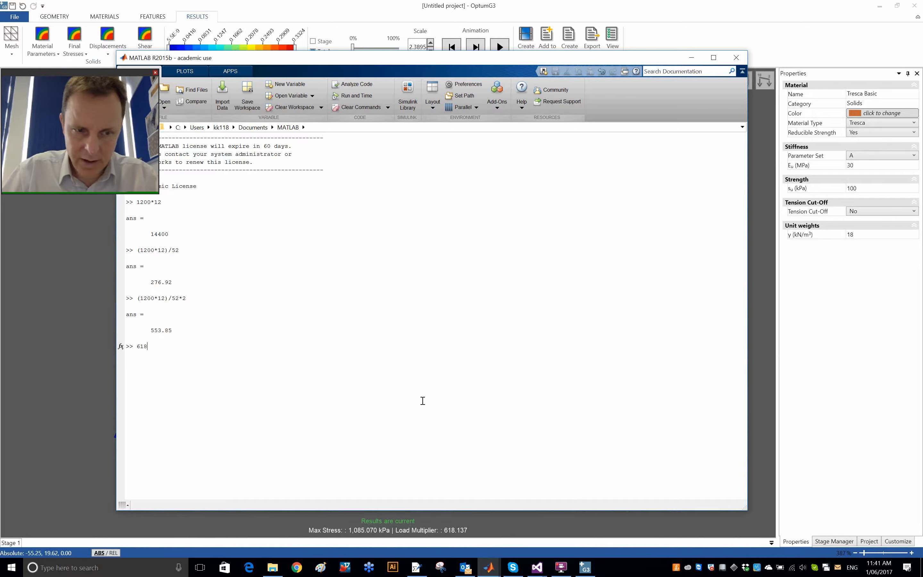
{"action": "type", "text": "-605"}
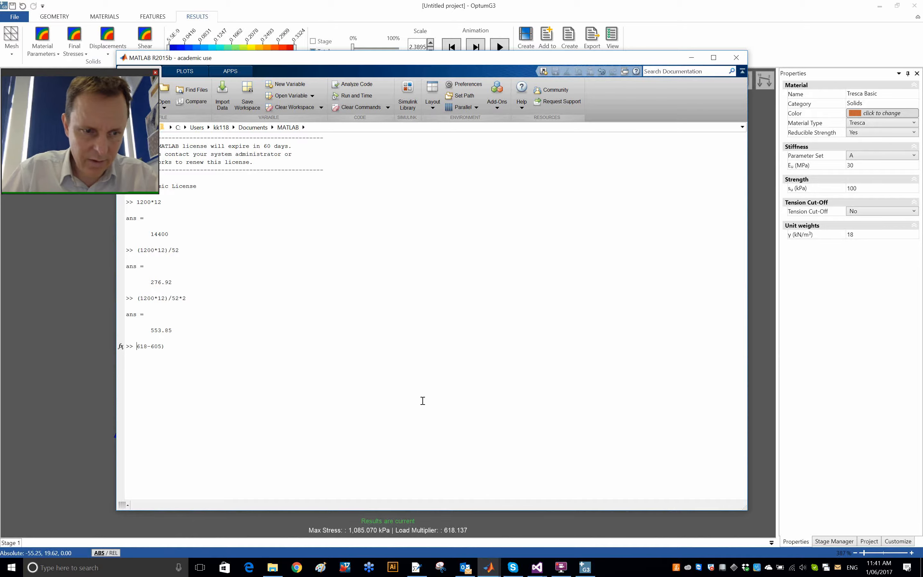
{"action": "type", "text": "("}
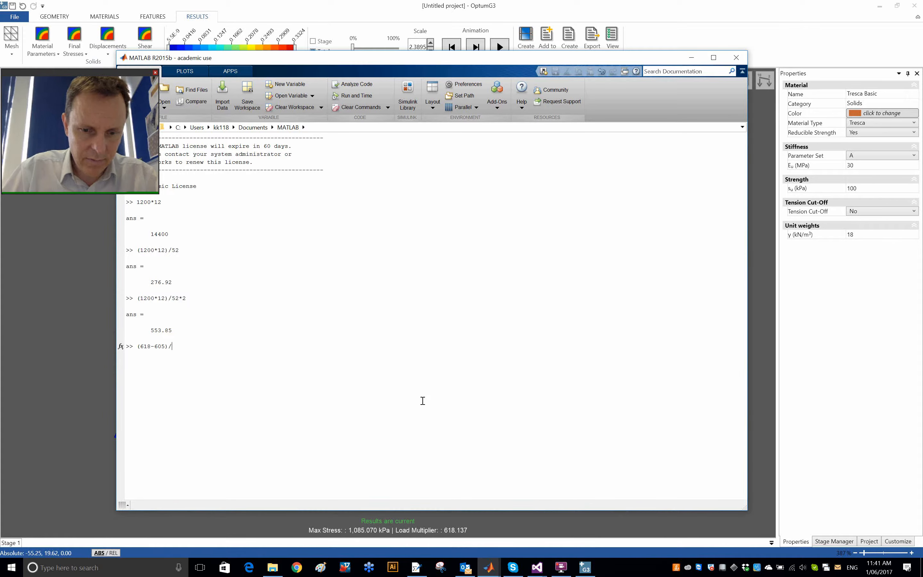
{"action": "type", "text": "/605*100"}
{"action": "key", "text": "Return"}
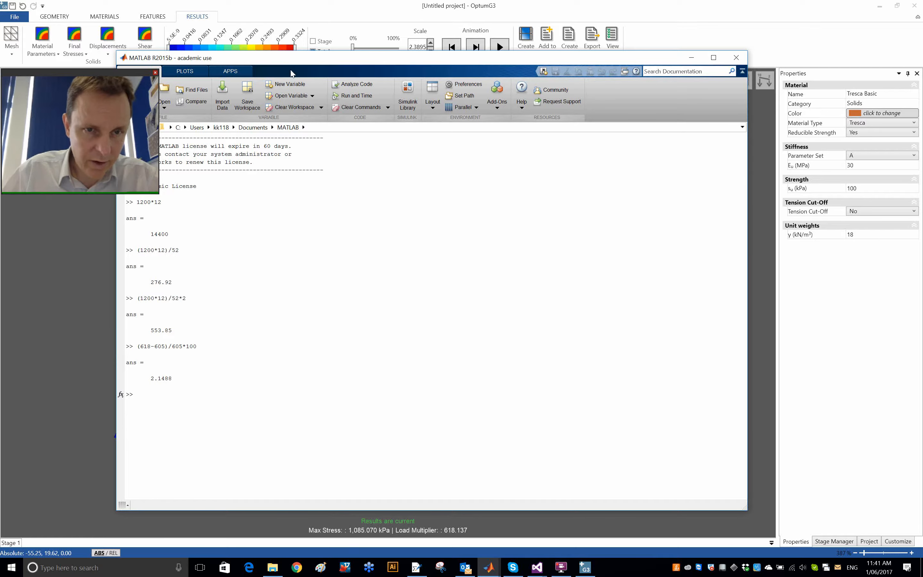
Step: Clear the MATLAB command window, re-evaluate the last percentage expression and switch back to OptumG3
{"action": "left_click_drag", "start_coordinate": [291, 63], "coordinate": [352, 67]}
{"action": "left_click", "coordinate": [410, 113]}
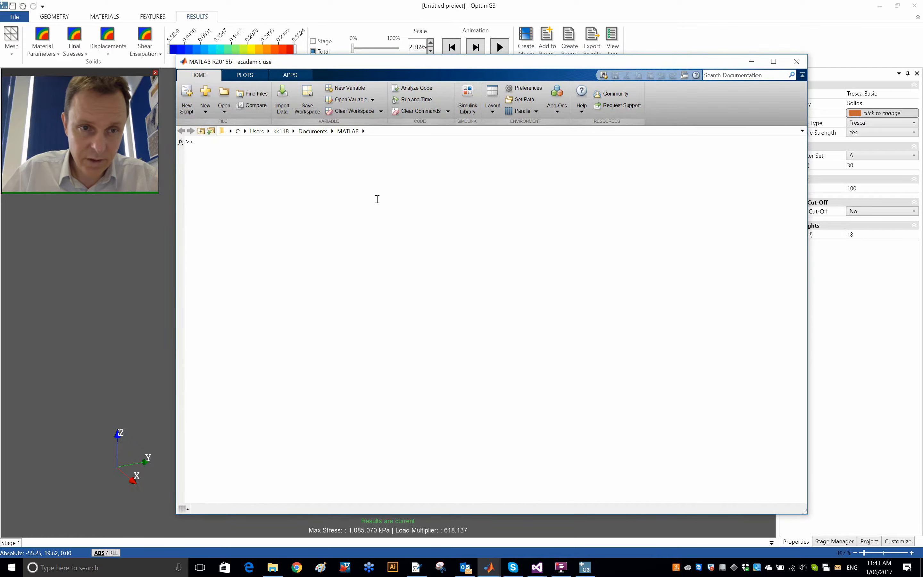
{"action": "key", "text": "Up"}
{"action": "key", "text": "Return"}
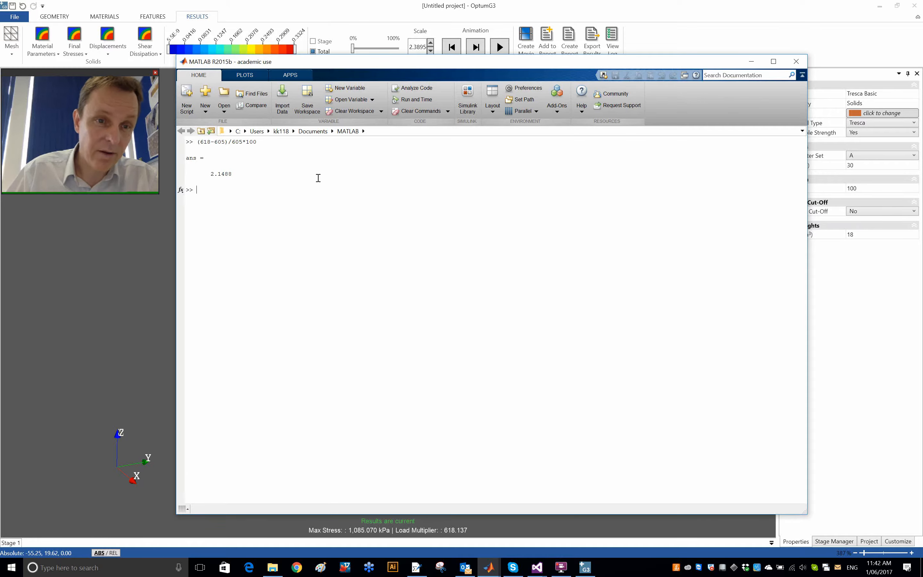
{"action": "key", "text": "alt+Tab"}
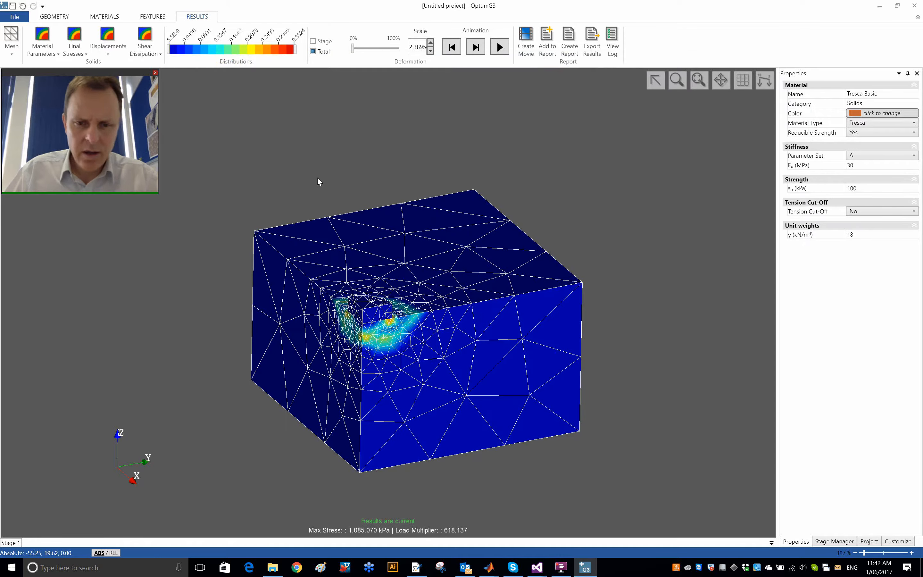
Step: Return to the geometry and look up the Z coordinate of the soil block's top corner point
{"action": "left_click", "coordinate": [56, 17]}
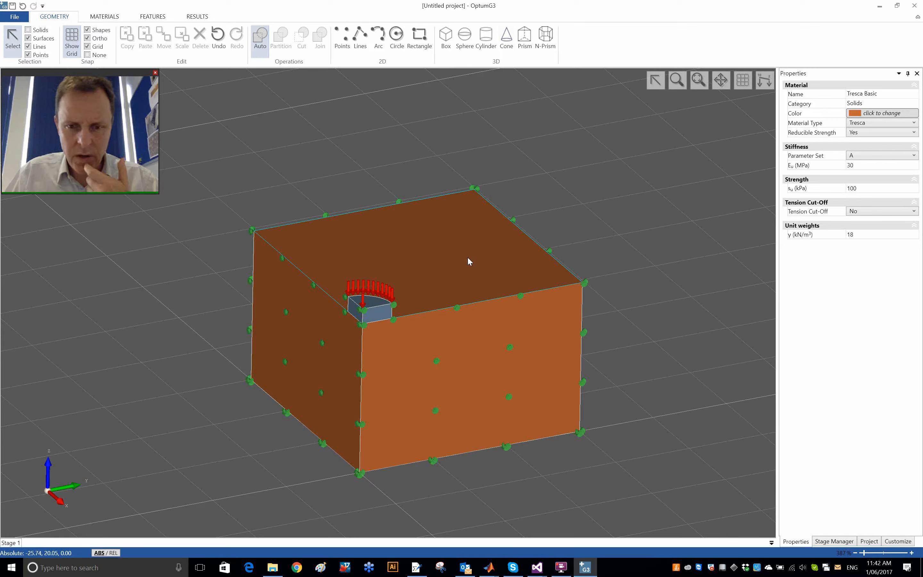
{"action": "left_click", "coordinate": [624, 273]}
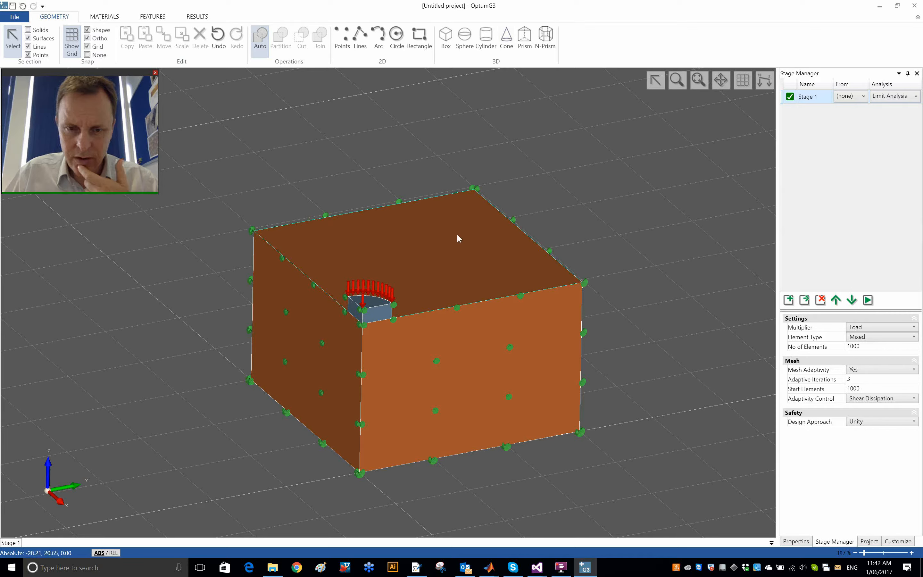
{"action": "left_click", "coordinate": [450, 252]}
{"action": "left_click", "coordinate": [600, 287]}
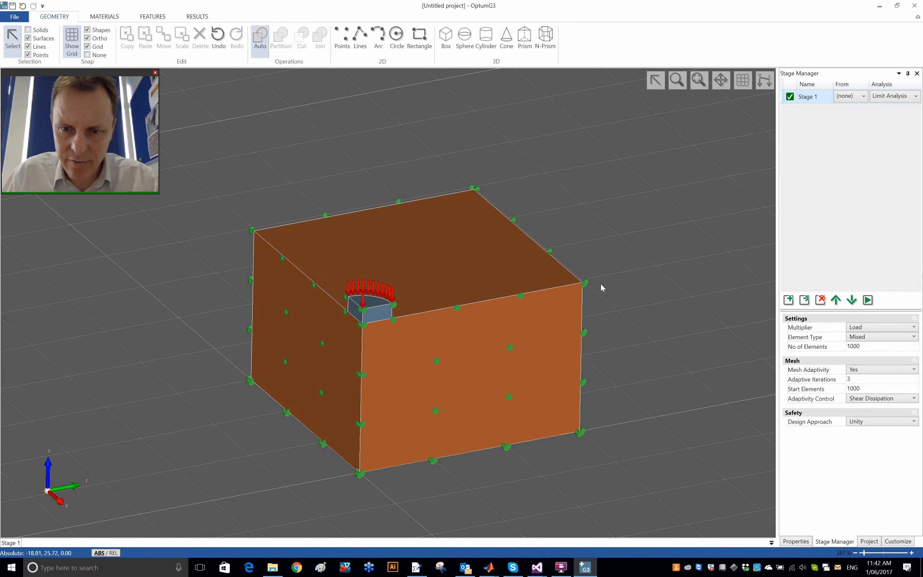
{"action": "scroll", "coordinate": [601, 287], "scroll_direction": "up", "scroll_amount": 3}
{"action": "left_click", "coordinate": [726, 268]}
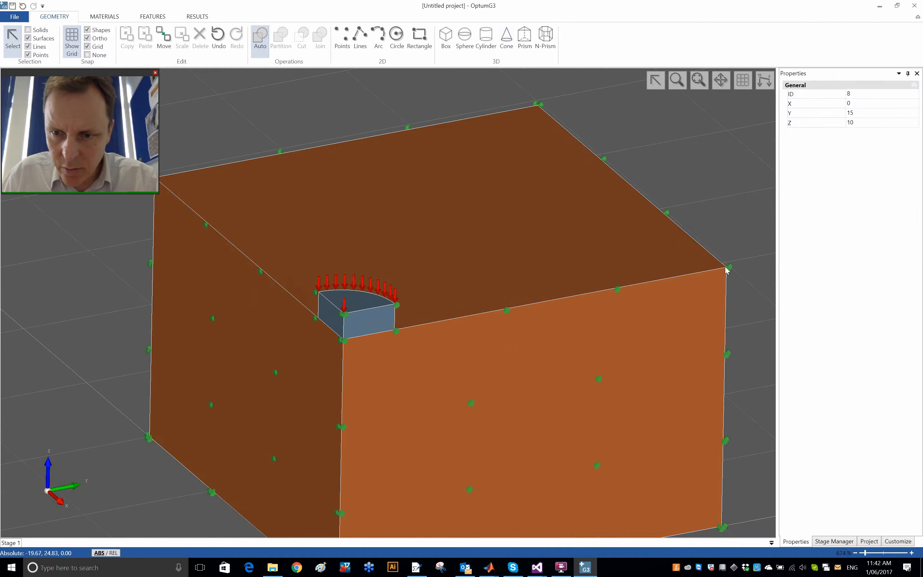
{"action": "left_click", "coordinate": [860, 122]}
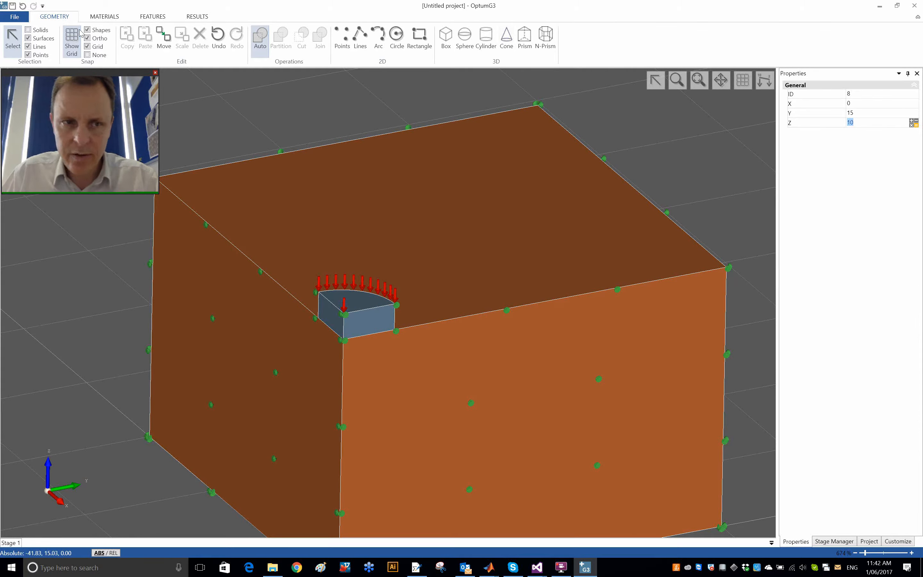
Step: Switch the Tresca Basic material's undrained shear strength s_u to a Gradient distribution with a reference elevation of 10 m
{"action": "left_click", "coordinate": [104, 17]}
{"action": "left_click", "coordinate": [122, 37]}
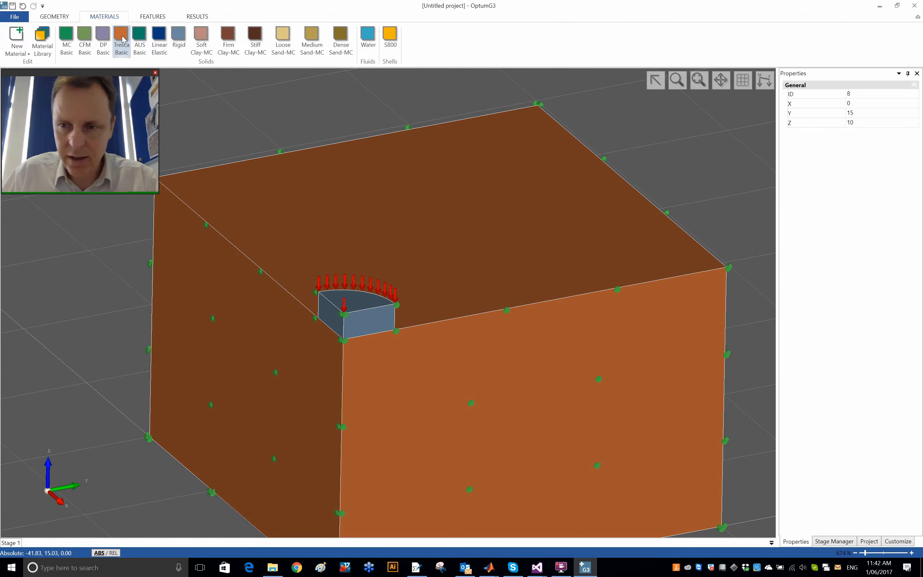
{"action": "left_click", "coordinate": [218, 92]}
{"action": "left_click", "coordinate": [119, 38]}
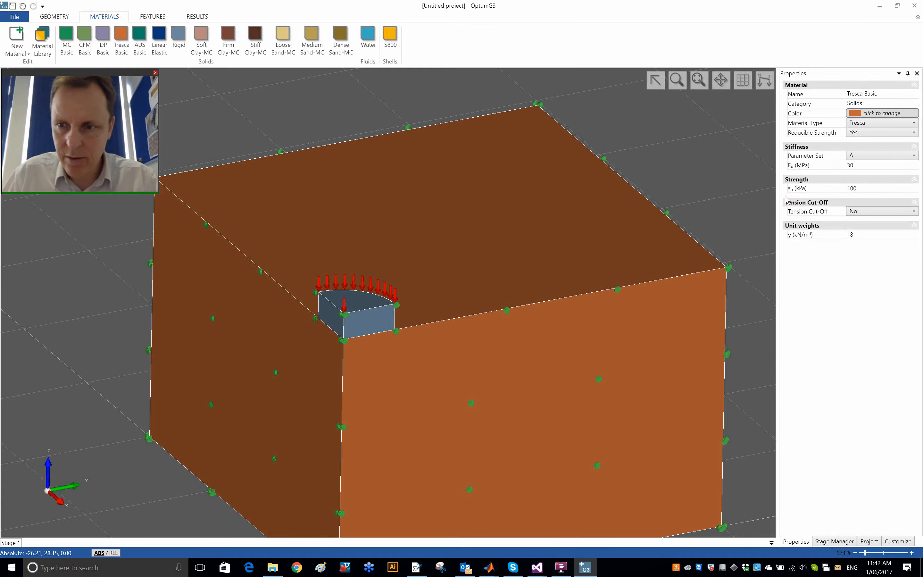
{"action": "left_click", "coordinate": [897, 188]}
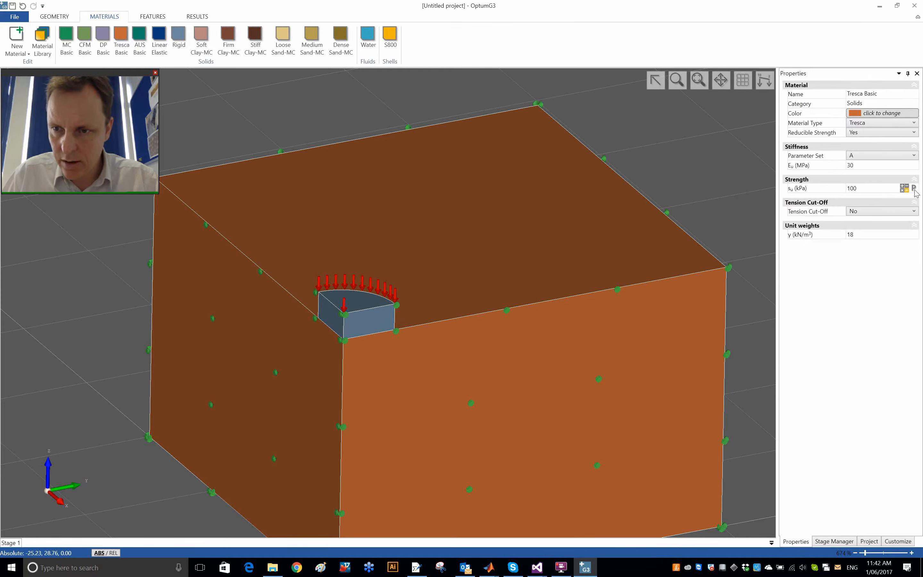
{"action": "left_click", "coordinate": [871, 165]}
{"action": "left_click", "coordinate": [870, 185]}
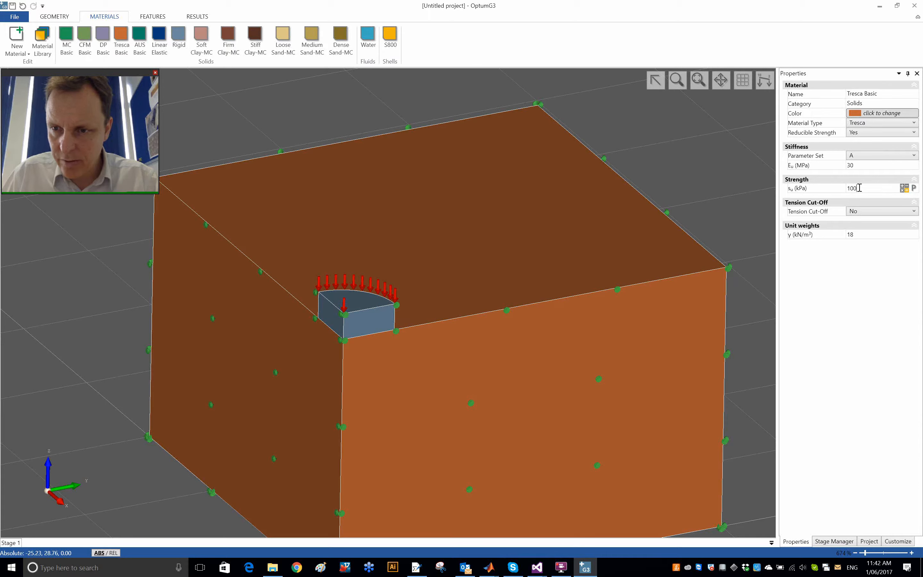
{"action": "left_click", "coordinate": [913, 188]}
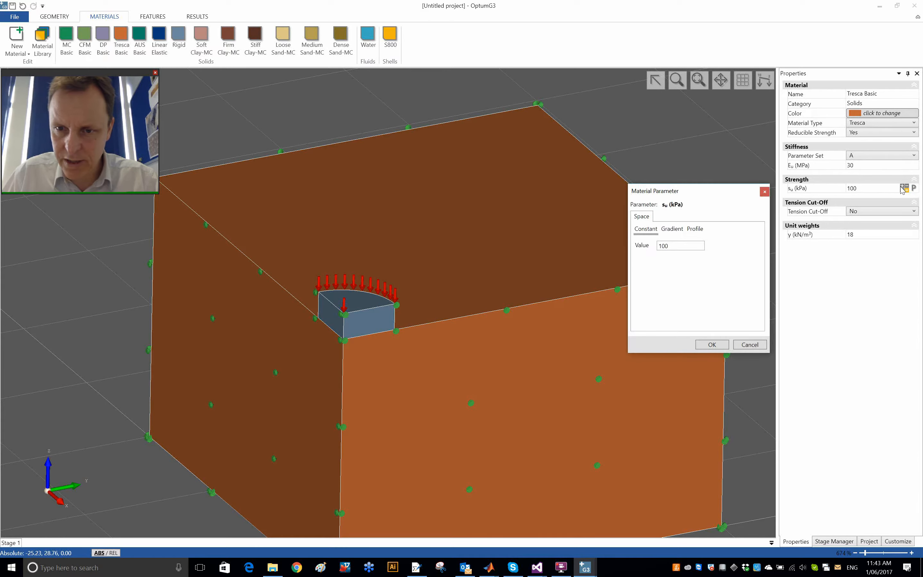
{"action": "left_click", "coordinate": [672, 228]}
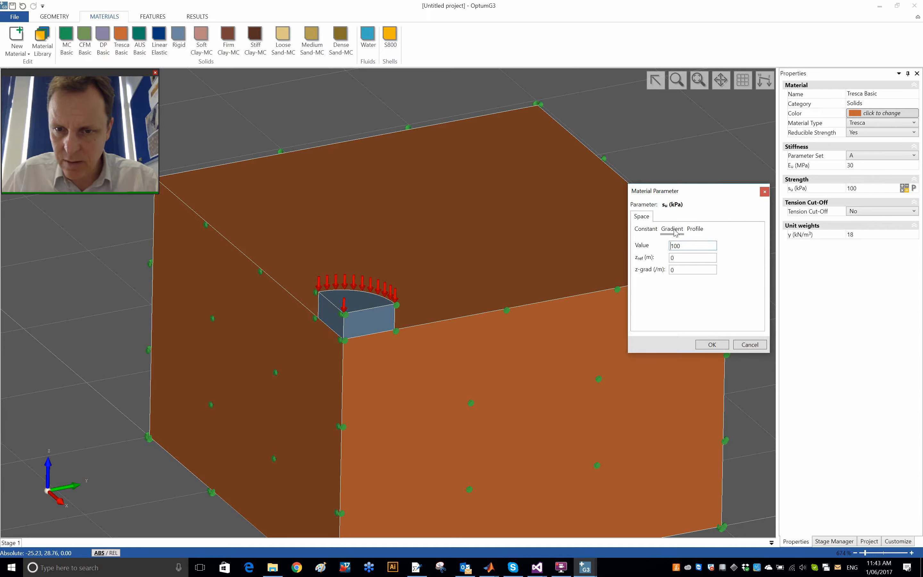
{"action": "double_click", "coordinate": [704, 246]}
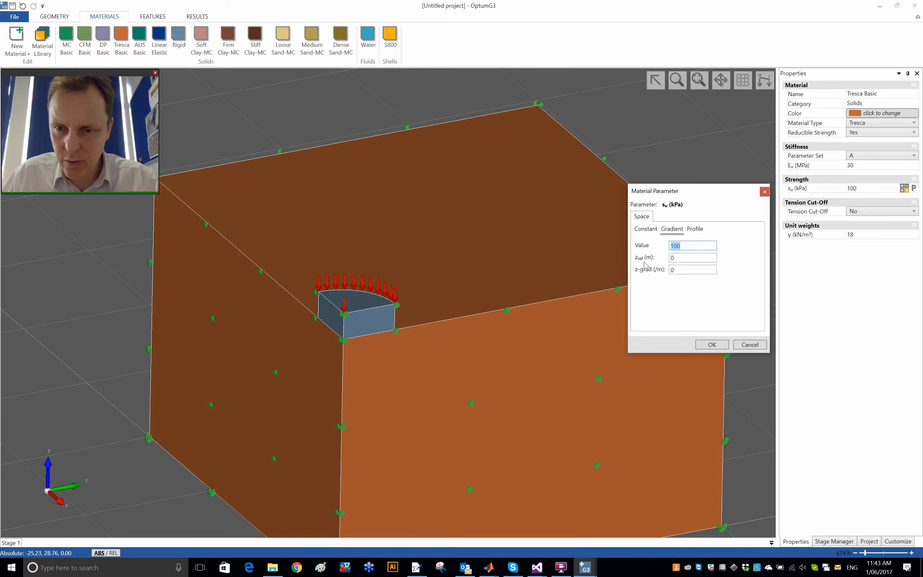
{"action": "double_click", "coordinate": [682, 259]}
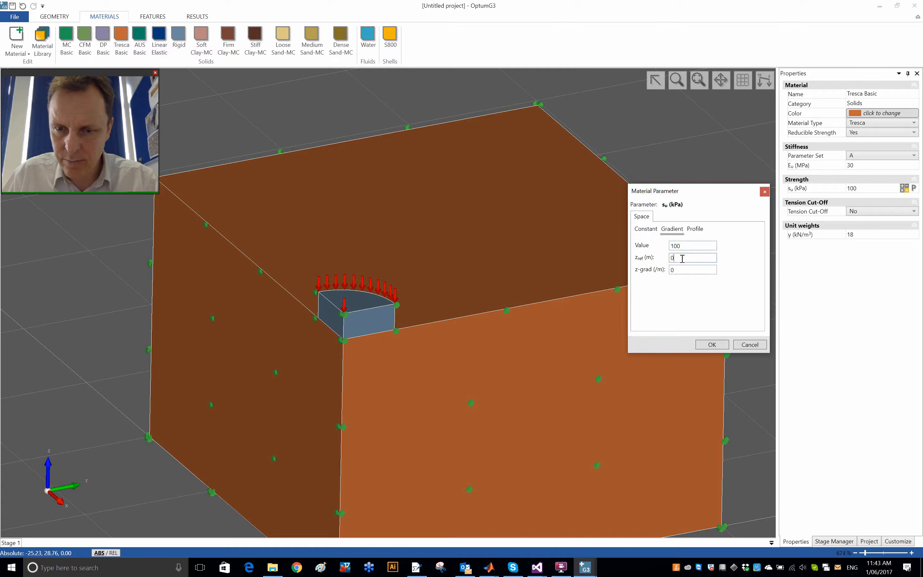
{"action": "type", "text": "10"}
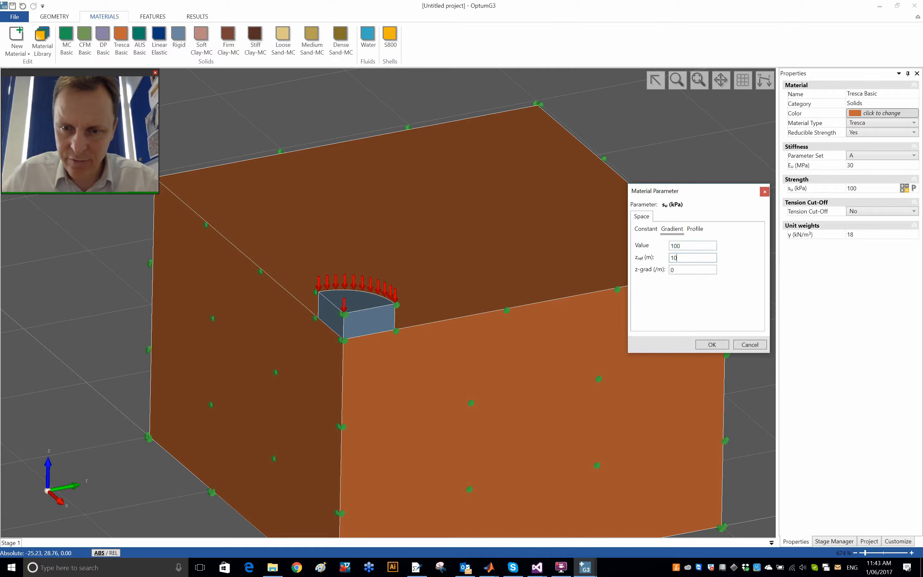
Step: Set the s_u gradient's reference value to 5 kPa and its z-grad to -5 per metre, and apply it
{"action": "left_click", "coordinate": [688, 247]}
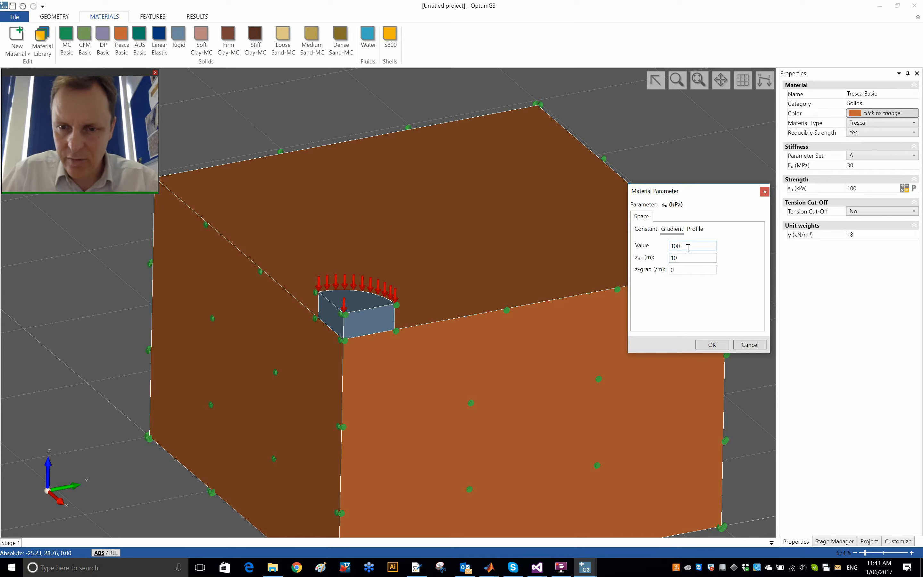
{"action": "key", "text": "Left"}
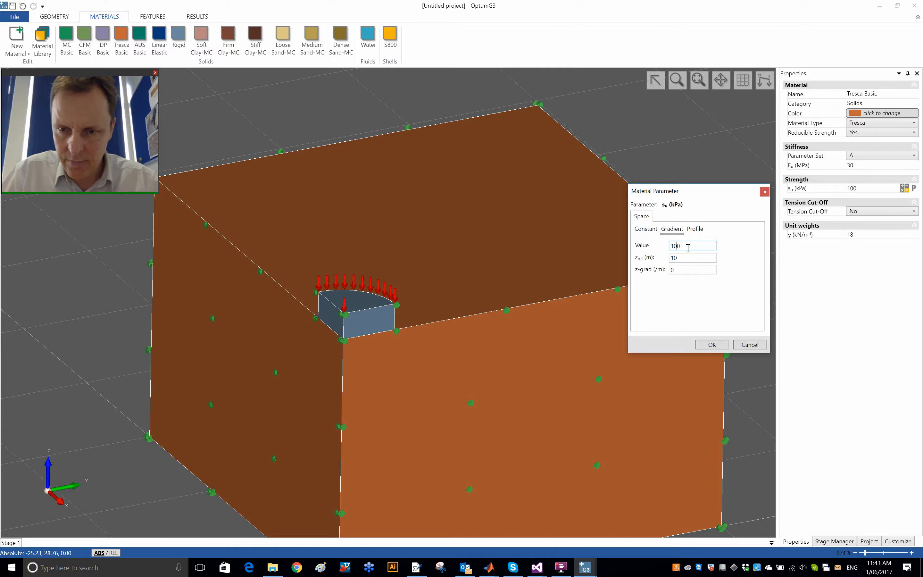
{"action": "key", "text": "BackSpace"}
{"action": "key", "text": "BackSpace"}
{"action": "key", "text": "BackSpace"}
{"action": "type", "text": "5"}
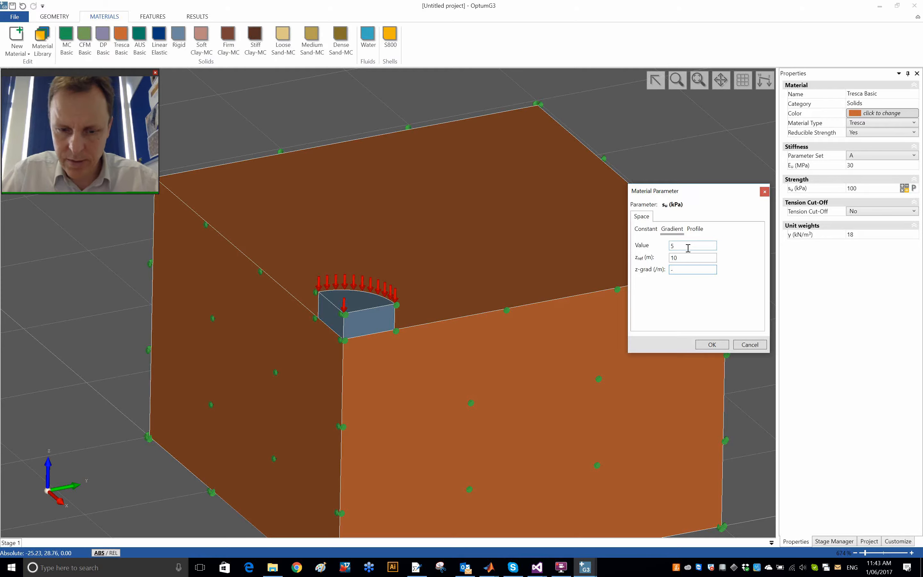
{"action": "type", "text": "-5"}
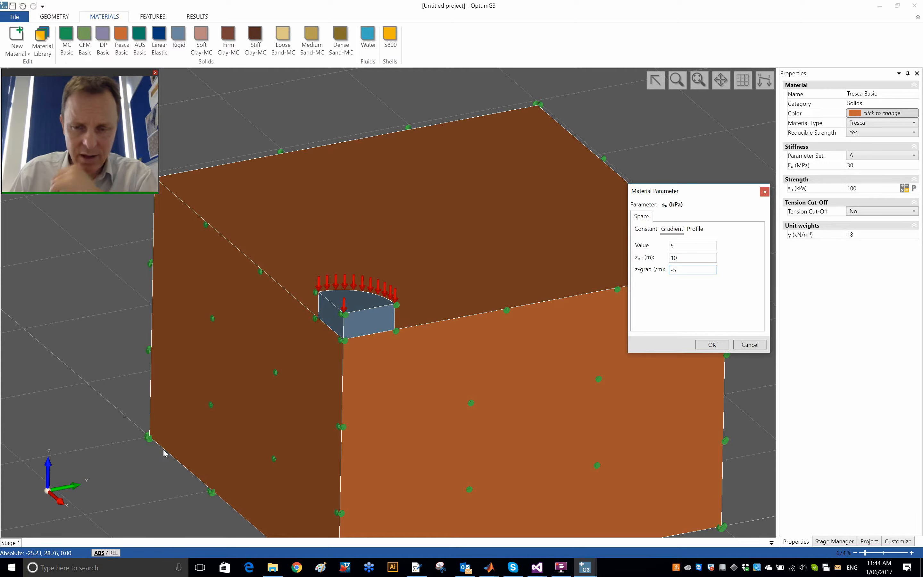
{"action": "left_click", "coordinate": [712, 345]}
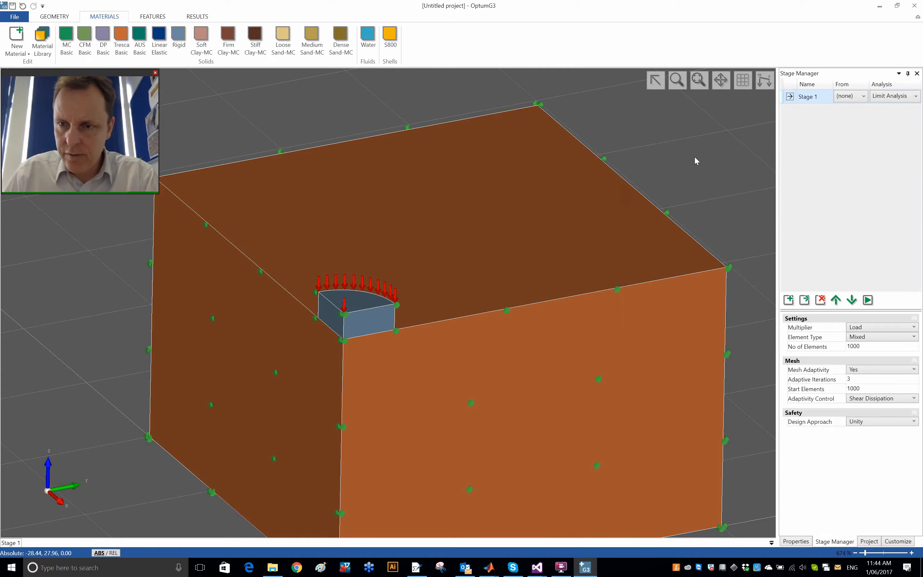
Step: Recheck the Tresca Basic strength definition and run the Stage 1 limit analysis again
{"action": "left_click", "coordinate": [547, 237]}
{"action": "left_click", "coordinate": [215, 115]}
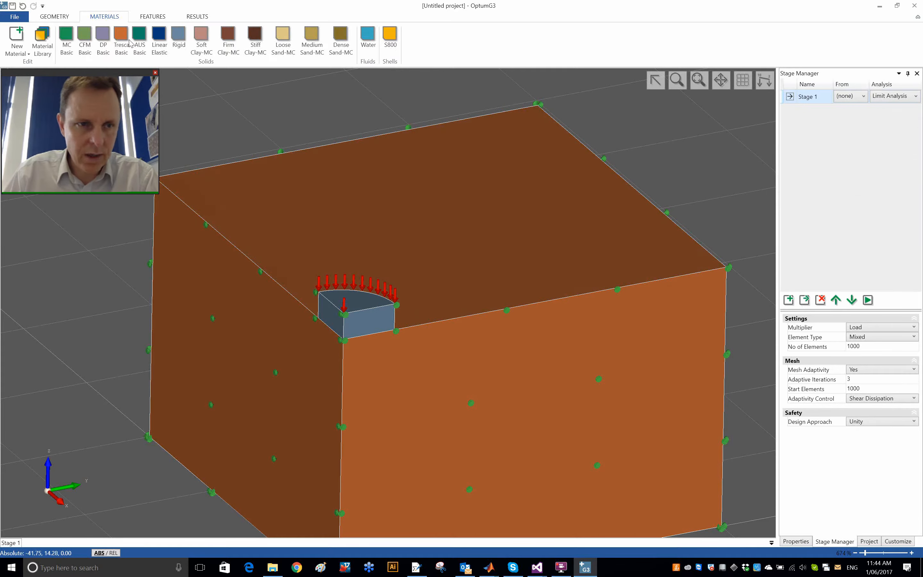
{"action": "left_click", "coordinate": [128, 41]}
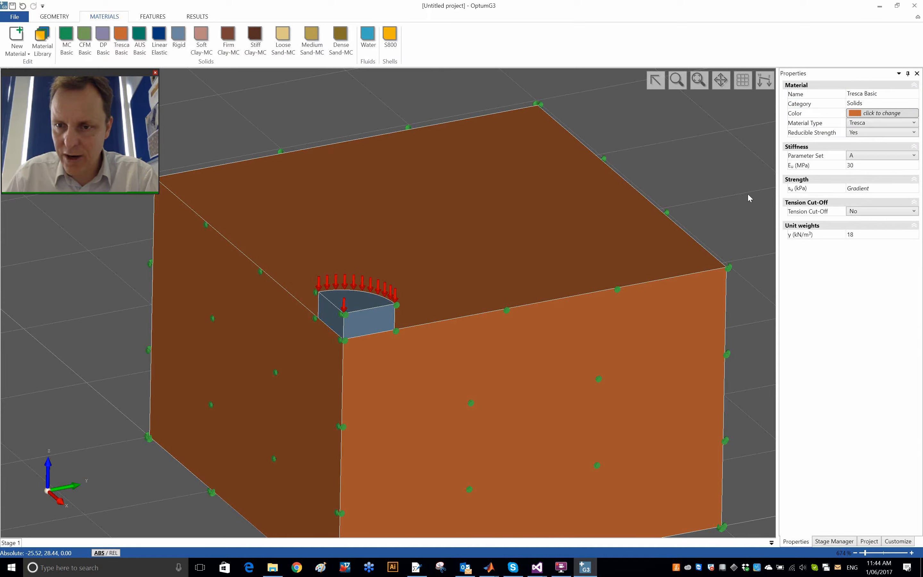
{"action": "left_click", "coordinate": [713, 189]}
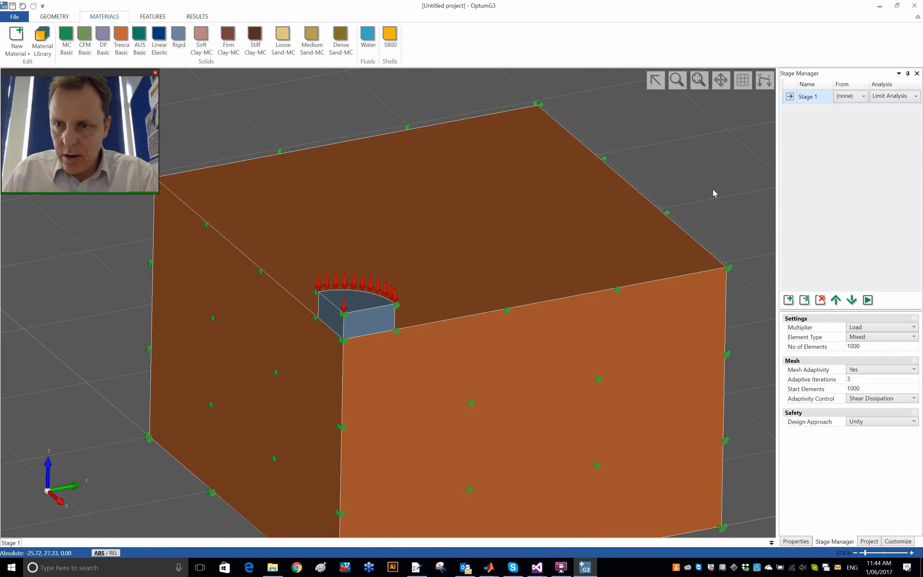
{"action": "left_click", "coordinate": [867, 300]}
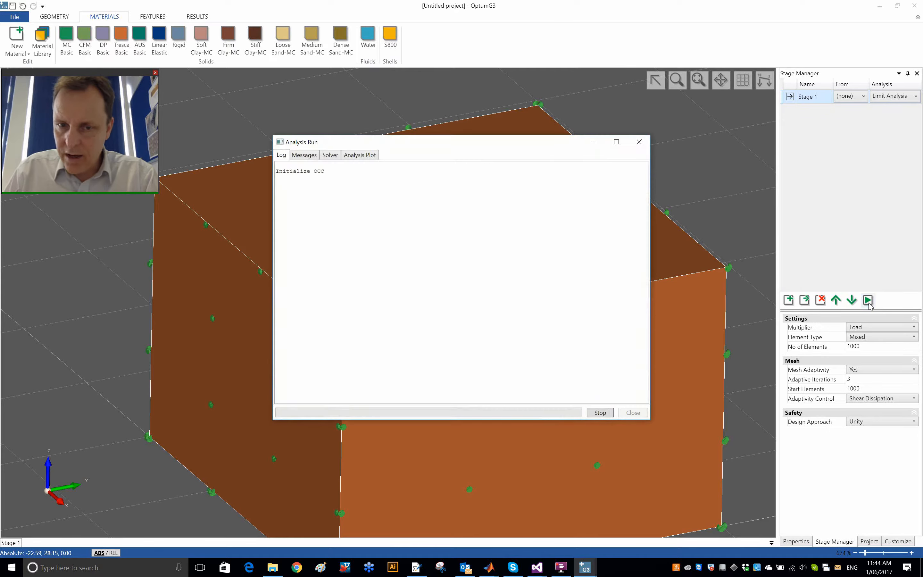
{"action": "left_click_drag", "start_coordinate": [376, 142], "coordinate": [533, 137]}
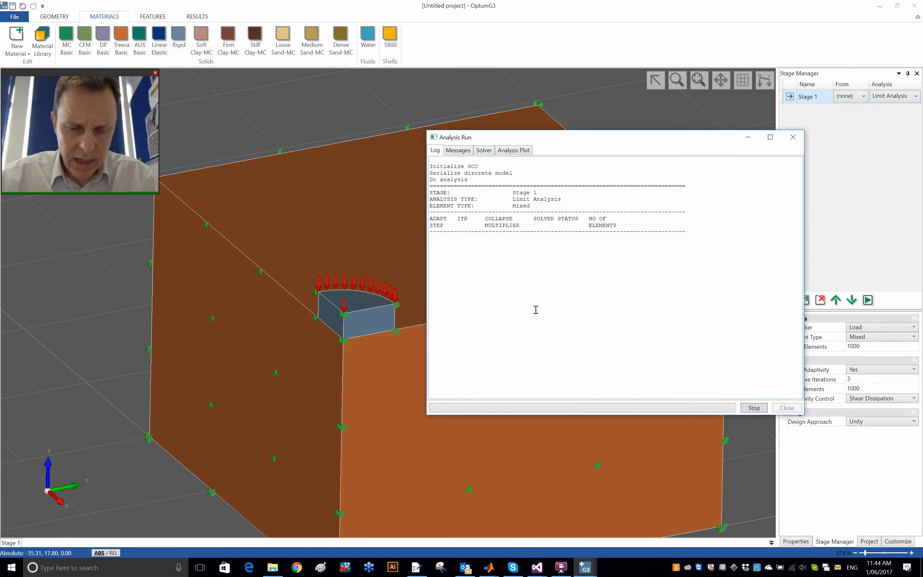
Step: Launch the ABC bearing capacity program, dismiss its welcome notice and set the bearing capacity output to average pressure
{"action": "key", "text": "super"}
{"action": "type", "text": "abc"}
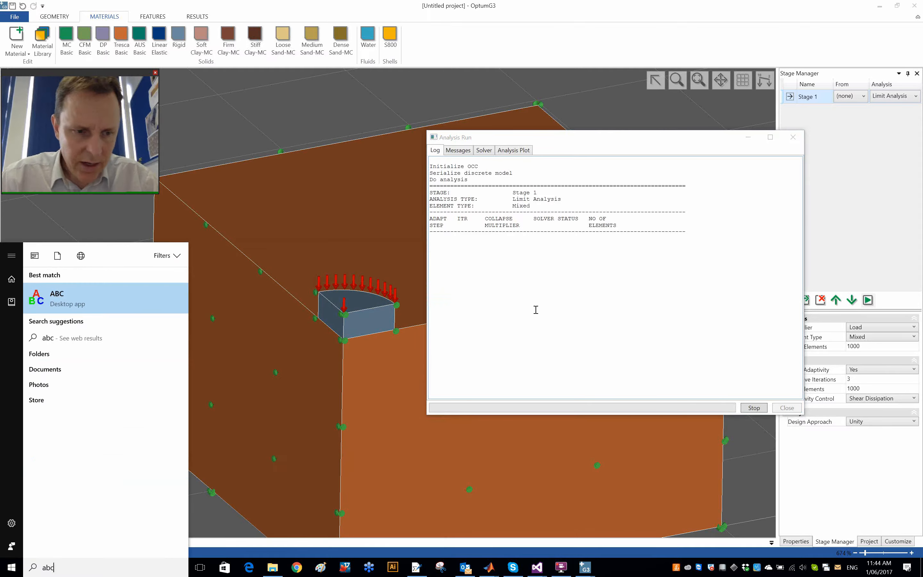
{"action": "left_click", "coordinate": [111, 299]}
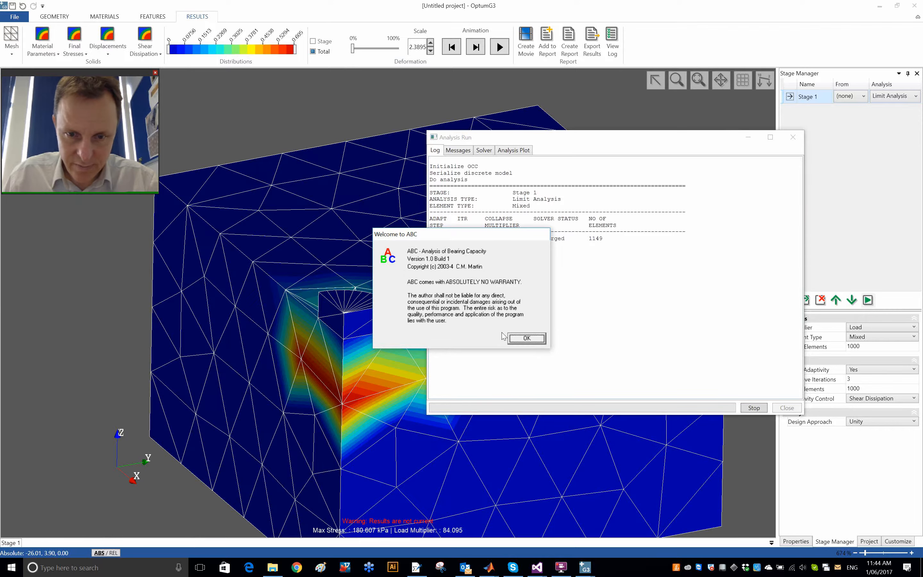
{"action": "left_click", "coordinate": [527, 339]}
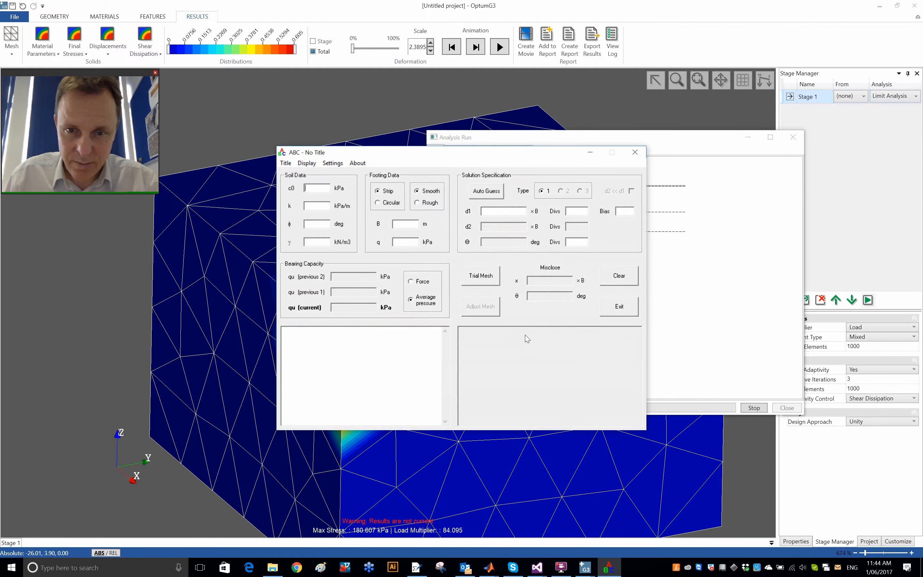
{"action": "left_click", "coordinate": [408, 295]}
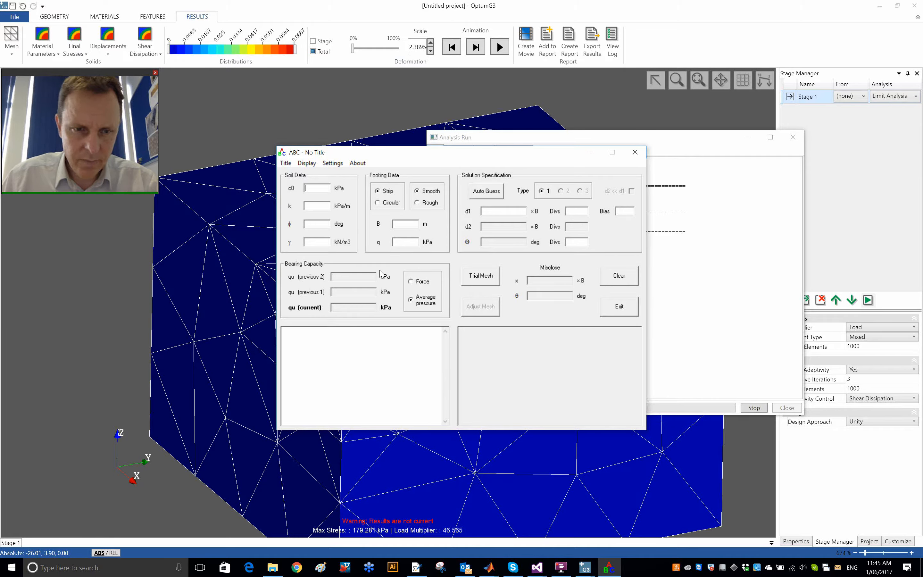
Step: Enter ABC soil data c0 5 kPa, k 5 kPa/m, phi 0 and gamma 18 kN/m3, checking the unit weight against OptumG3's Tresca Basic material
{"action": "type", "text": "5"}
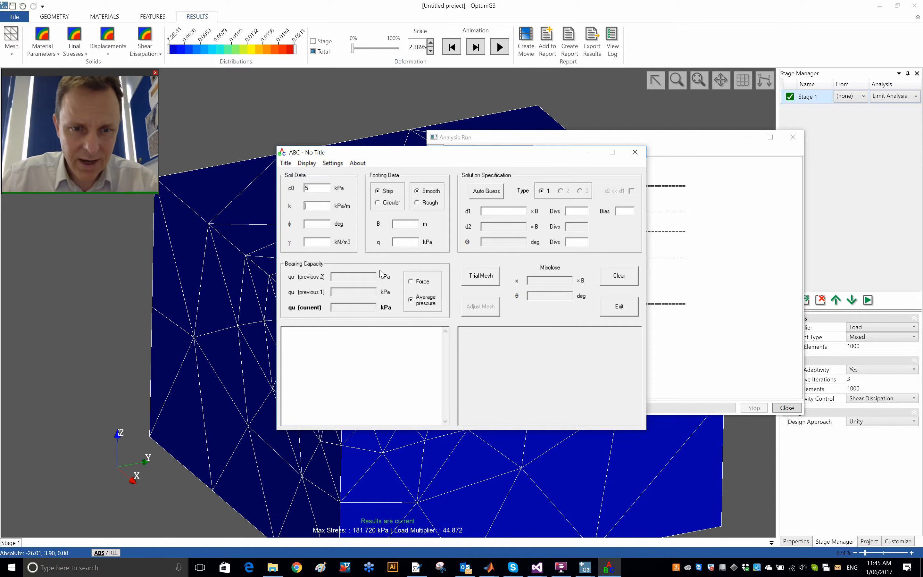
{"action": "type", "text": "5"}
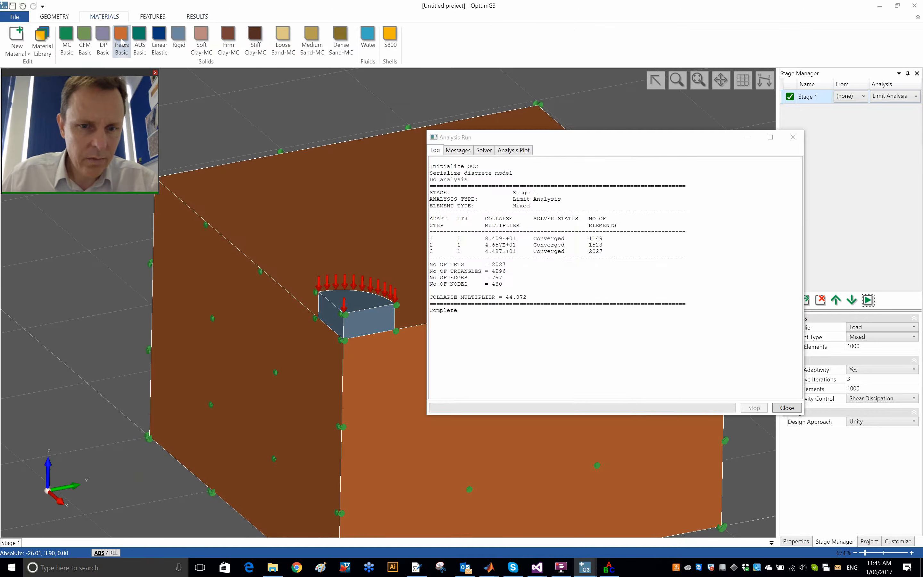
{"action": "left_click", "coordinate": [122, 42]}
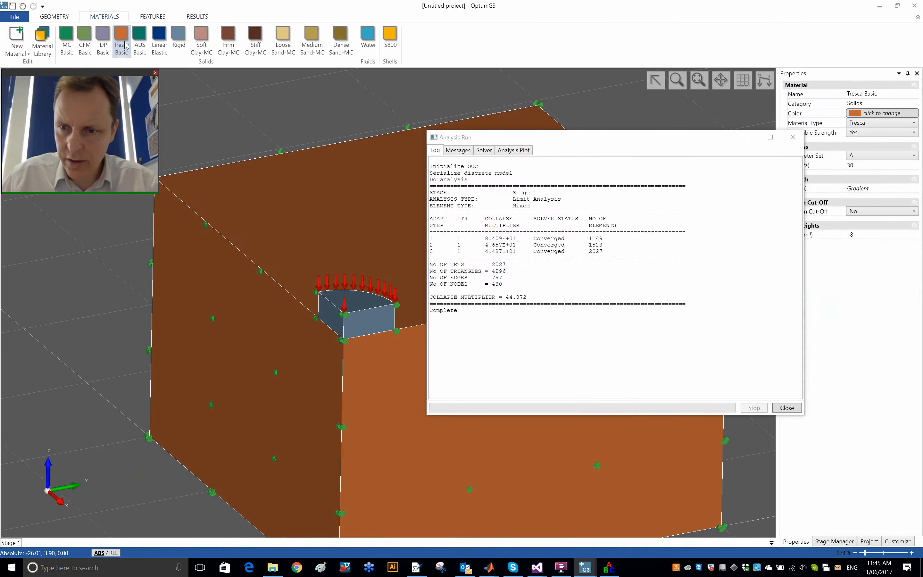
{"action": "left_click_drag", "start_coordinate": [622, 138], "coordinate": [571, 137]}
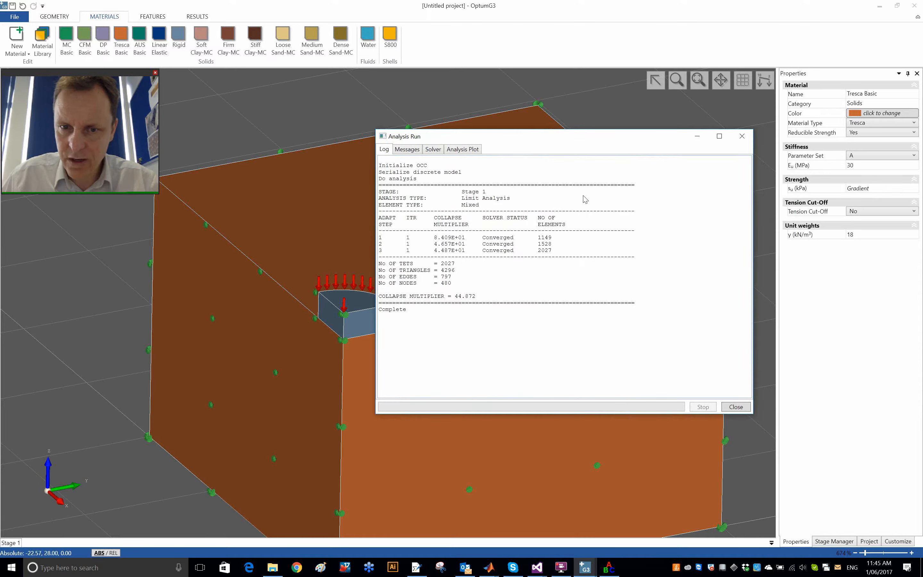
{"action": "key", "text": "alt+Tab"}
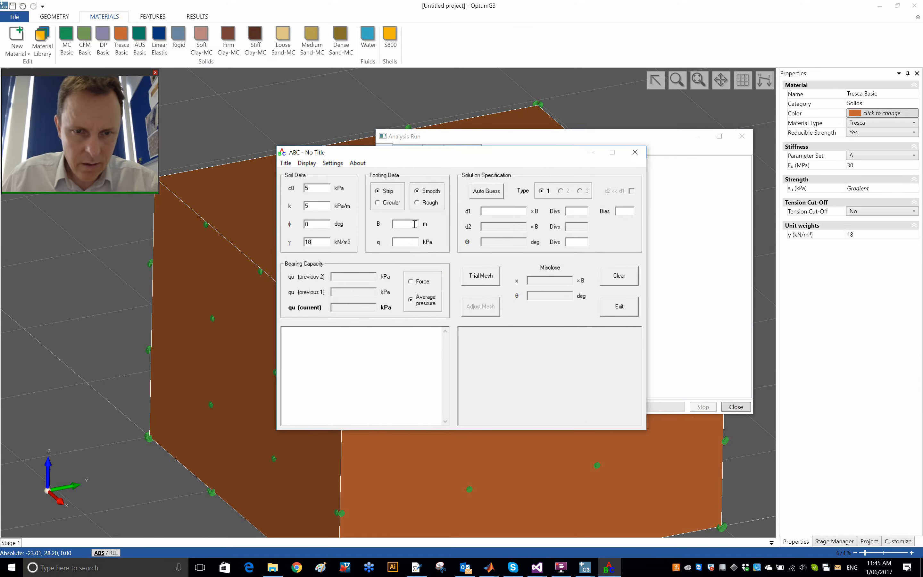
Step: Define the ABC footing as circular and rough, with B of 4 m and surcharge q of 0 kPa
{"action": "left_click", "coordinate": [385, 203]}
{"action": "left_click", "coordinate": [430, 203]}
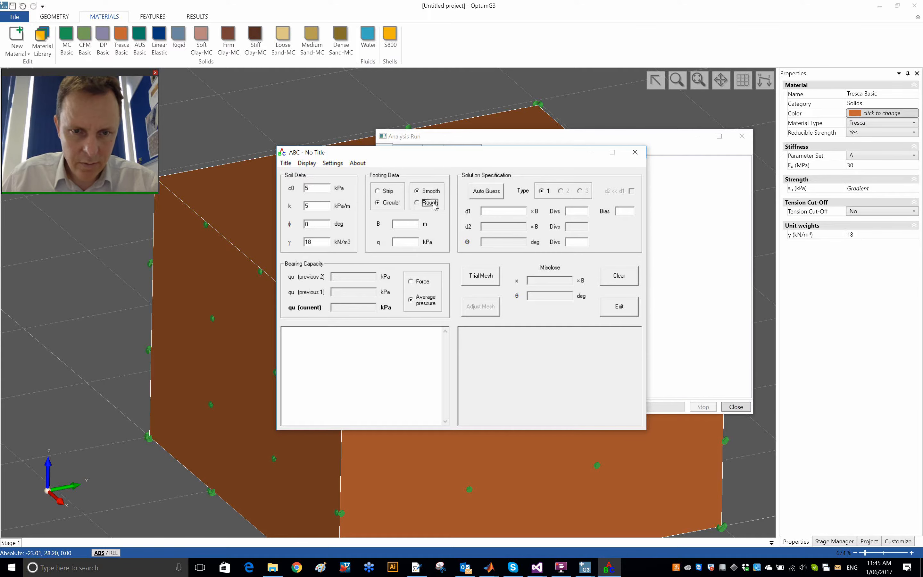
{"action": "left_click", "coordinate": [405, 224]}
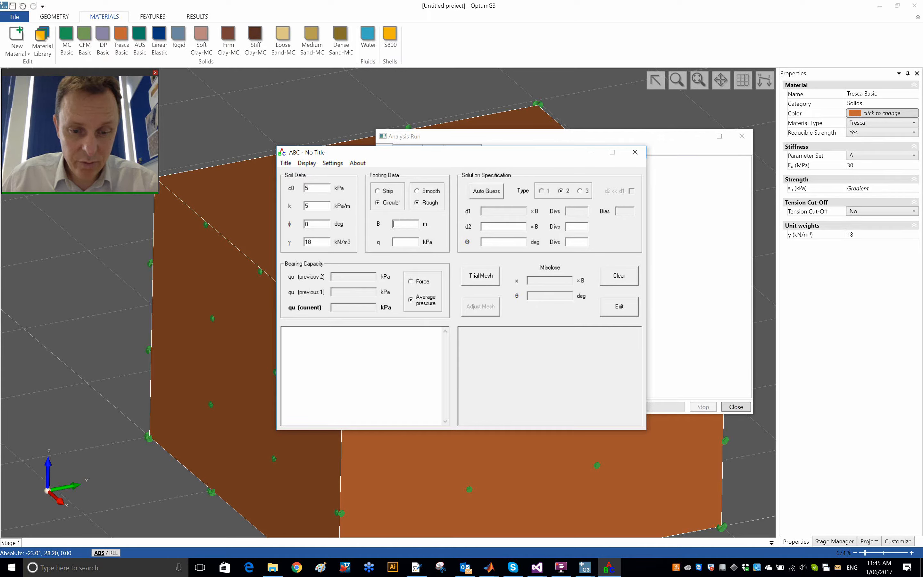
{"action": "type", "text": "4"}
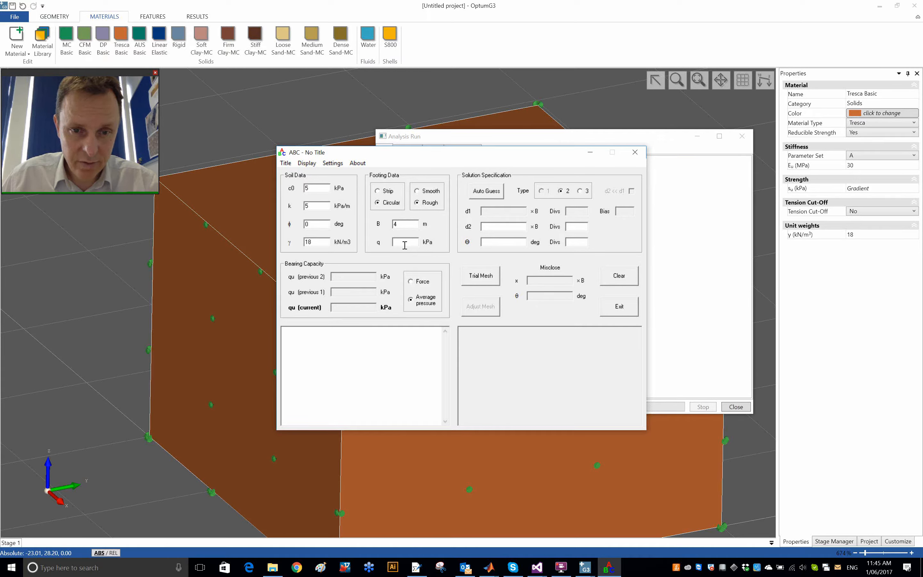
{"action": "type", "text": "0"}
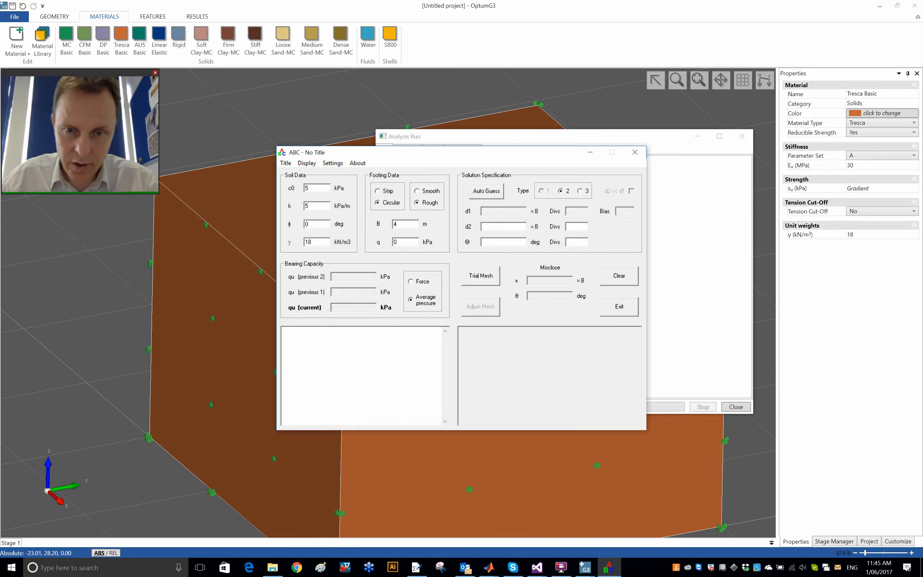
Step: Auto-guess the solution specification, generate and adjust the trial mesh, and double up its divisions once
{"action": "left_click", "coordinate": [485, 191]}
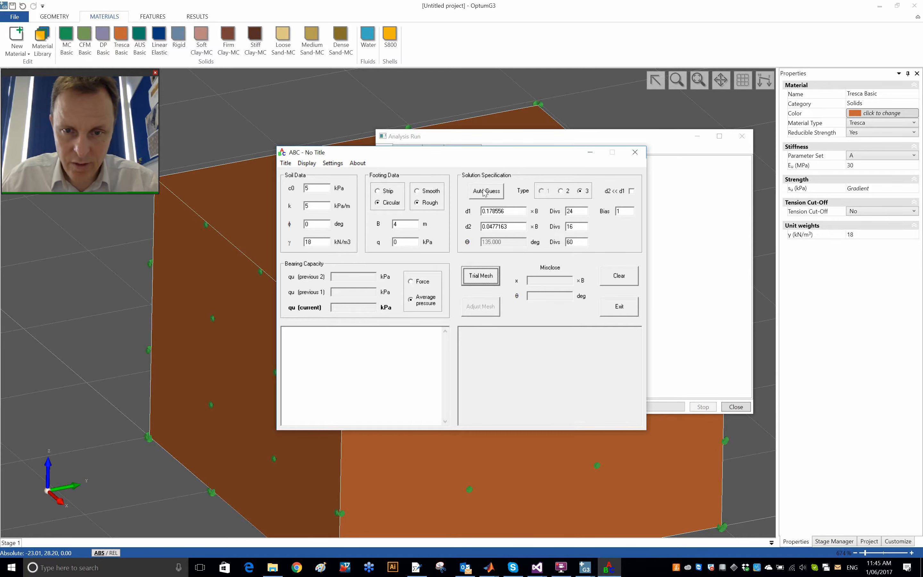
{"action": "left_click", "coordinate": [485, 271]}
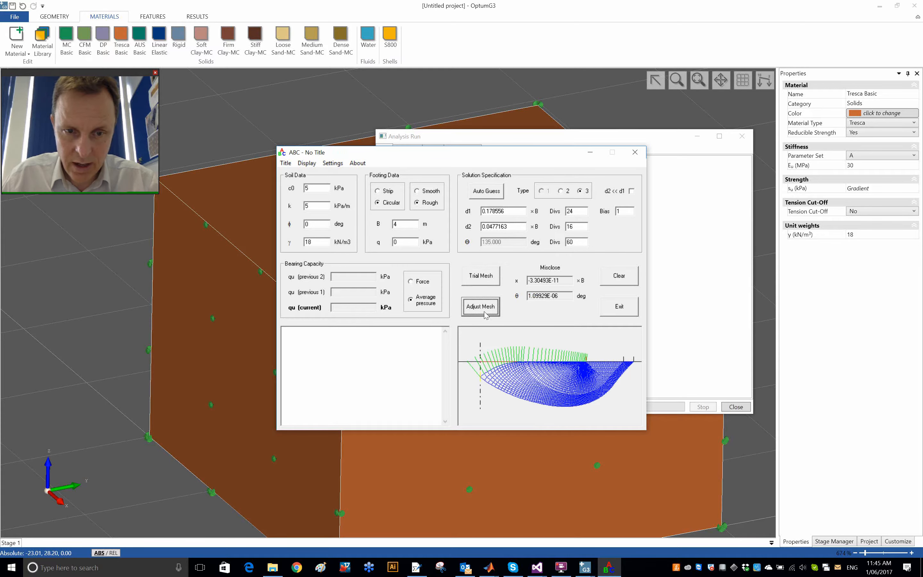
{"action": "left_click", "coordinate": [482, 306]}
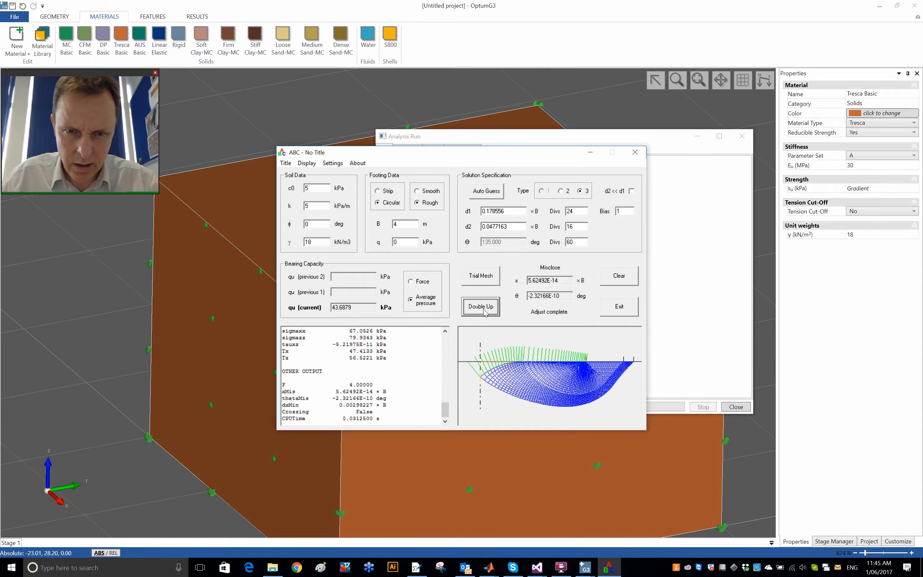
{"action": "left_click", "coordinate": [484, 309]}
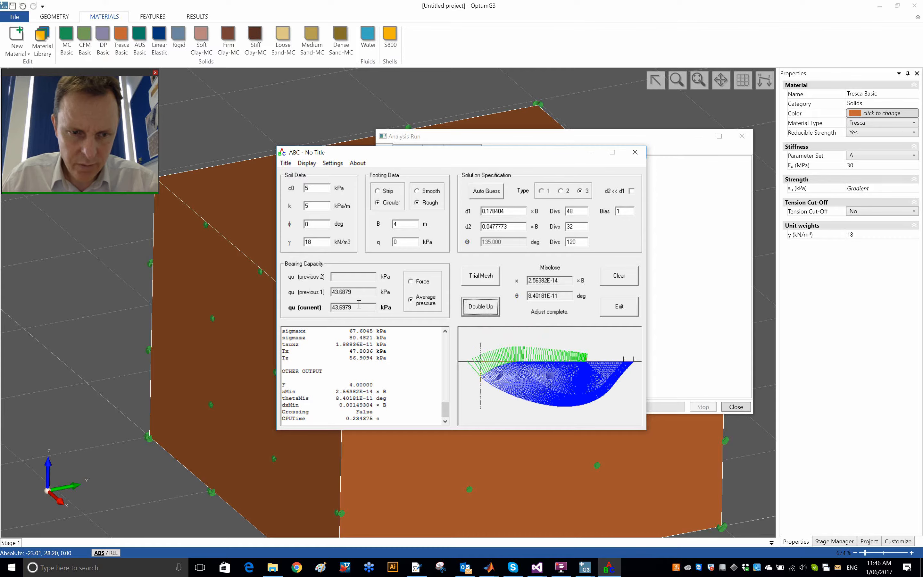
Step: Copy the current qu from ABC and enter it in MATLAB as the start of a difference expression, "(43.6979-"
{"action": "left_click_drag", "start_coordinate": [480, 156], "coordinate": [344, 251]}
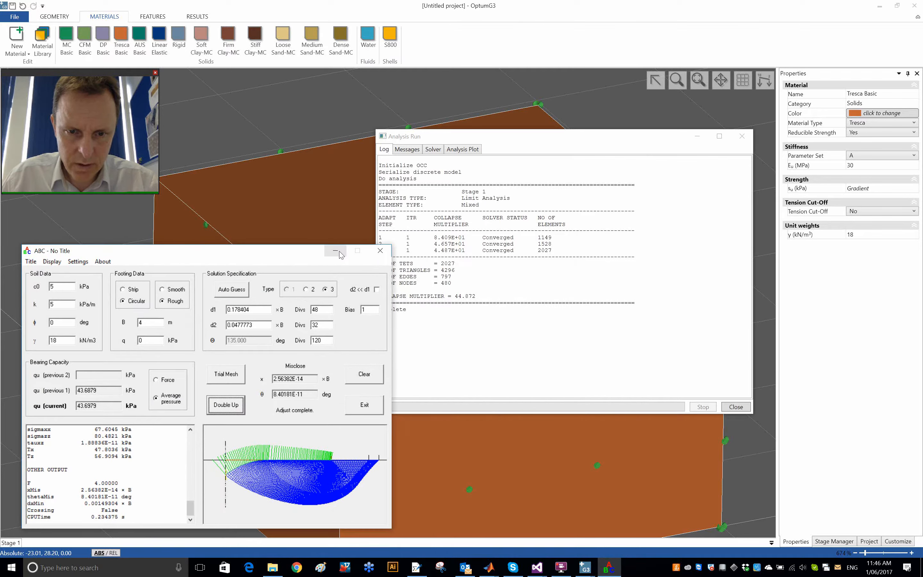
{"action": "double_click", "coordinate": [112, 406]}
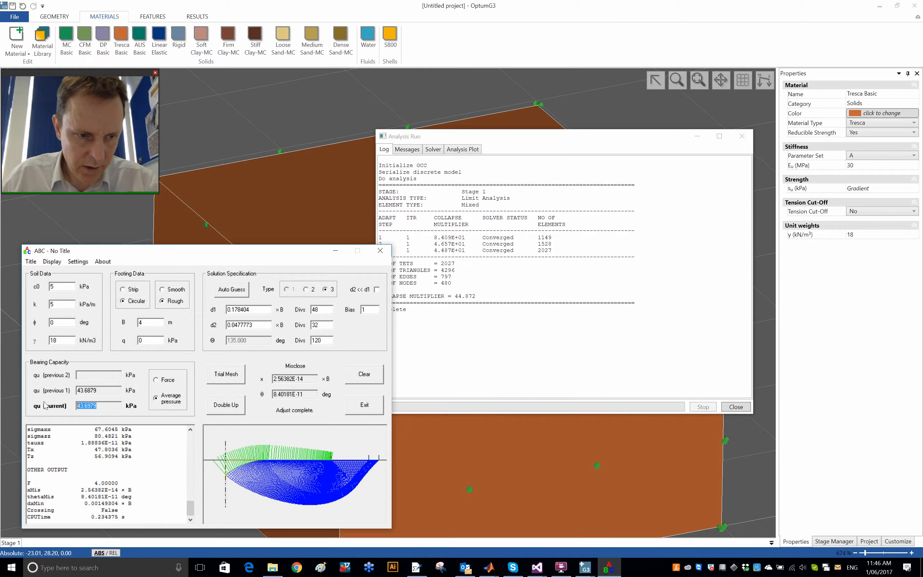
{"action": "left_click", "coordinate": [336, 251]}
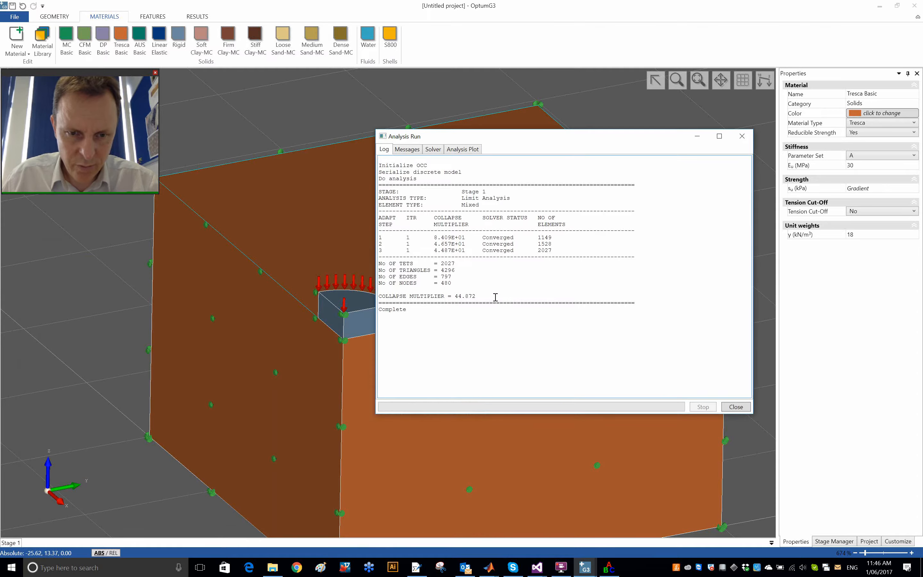
{"action": "key", "text": "alt+Tab"}
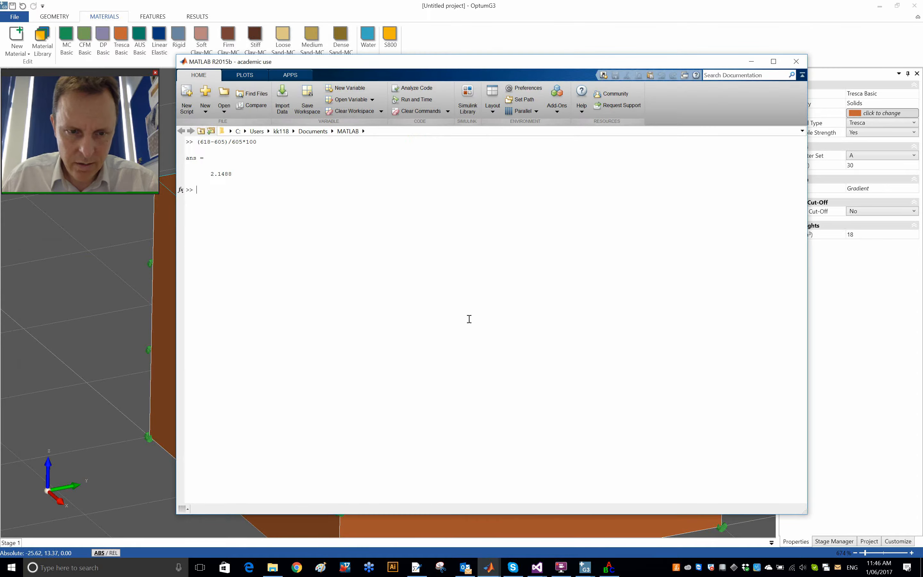
{"action": "type", "text": "(44.872-"}
Step: Copy the collapse multiplier from the OptumG3 analysis log and insert it ahead of 43.6979 in MATLAB, with a minus sign between them
{"action": "key", "text": "alt+Tab"}
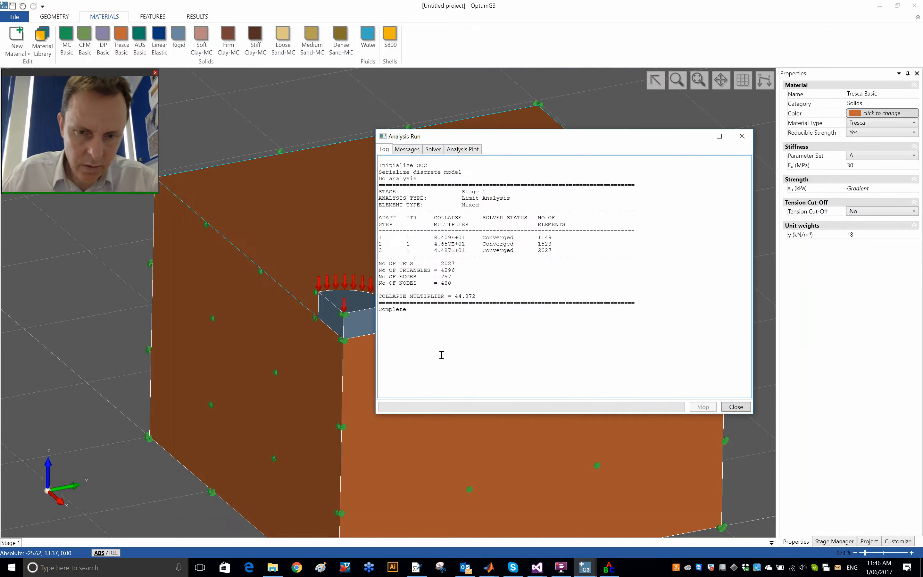
{"action": "left_click_drag", "start_coordinate": [455, 298], "coordinate": [494, 295]}
{"action": "key", "text": "ctrl+c"}
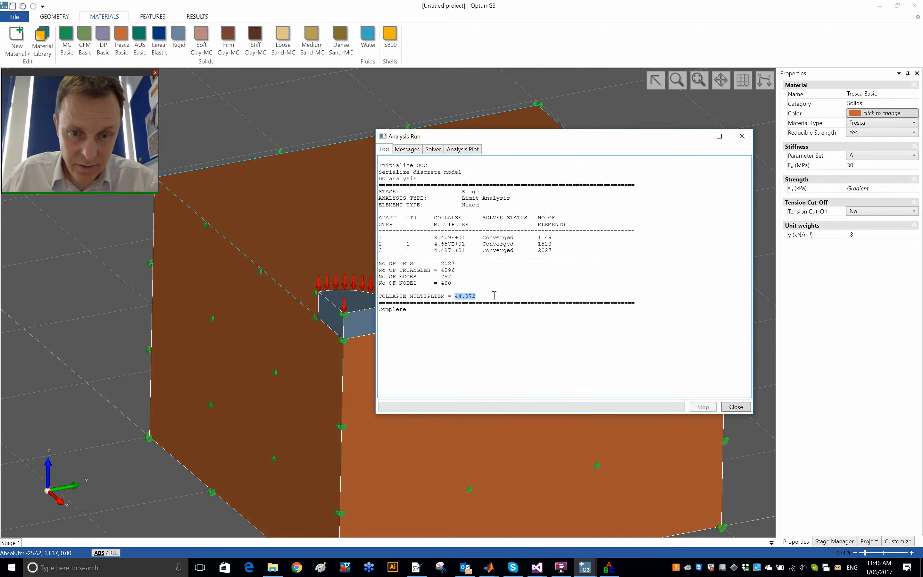
{"action": "key", "text": "alt+Tab"}
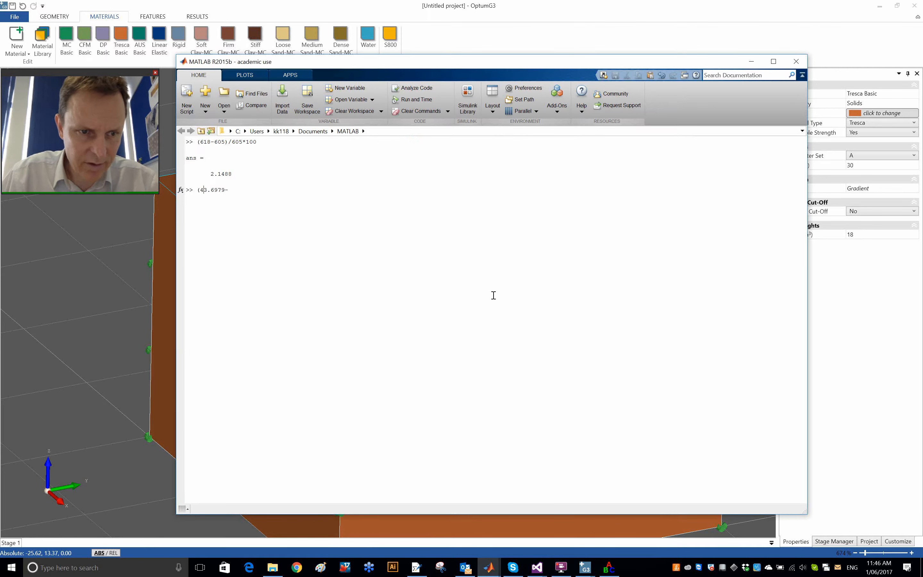
{"action": "key", "text": "Left"}
{"action": "key", "text": "ctrl+v"}
{"action": "key", "text": "End"}
{"action": "key", "text": "BackSpace"}
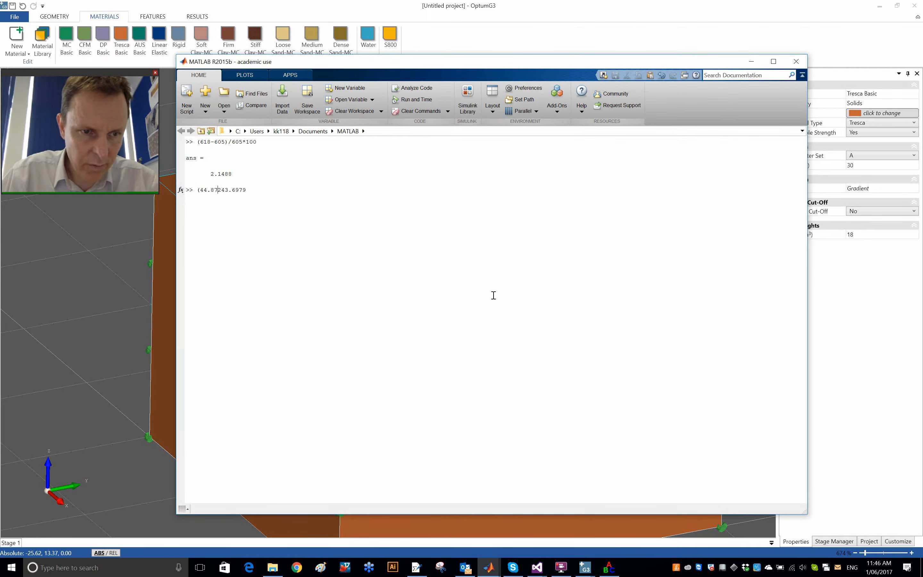
{"action": "type", "text": "-"}
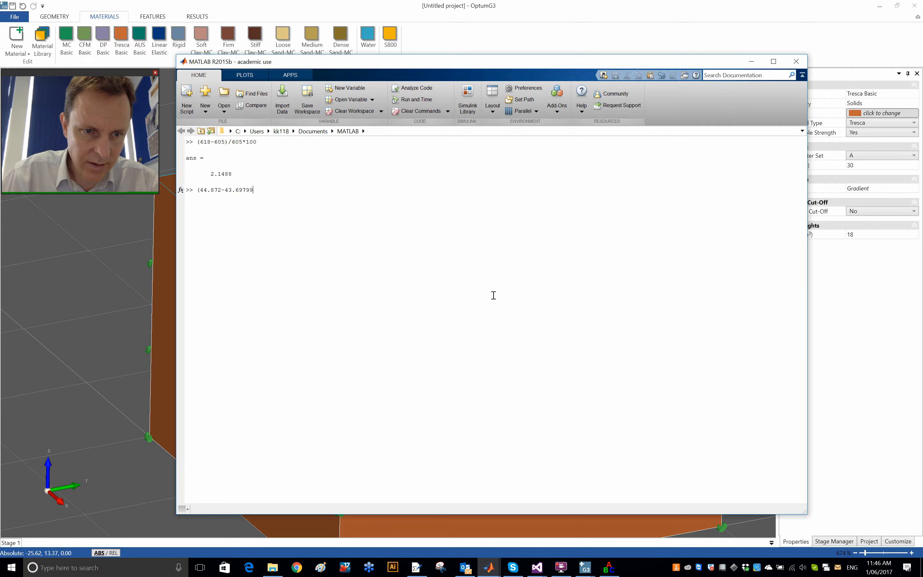
{"action": "type", "text": ")"}
Step: Complete the MATLAB percentage error expression as (44.872-43.6979)/43.6979*100 and evaluate it
{"action": "key", "text": "Left"}
{"action": "key", "text": "shift+Left"}
{"action": "key", "text": "shift+Left"}
{"action": "key", "text": "shift+Left"}
{"action": "key", "text": "shift+Left"}
{"action": "key", "text": "shift+Left"}
{"action": "key", "text": "shift+Left"}
{"action": "key", "text": "shift+Left"}
{"action": "key", "text": "ctrl+c"}
{"action": "key", "text": "End"}
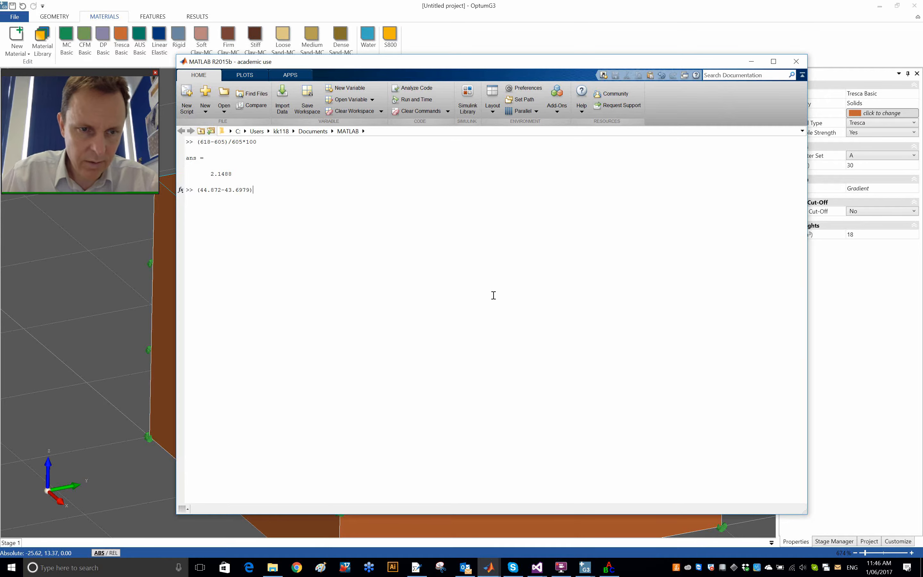
{"action": "type", "text": "/"}
{"action": "key", "text": "ctrl+v"}
{"action": "type", "text": "*100"}
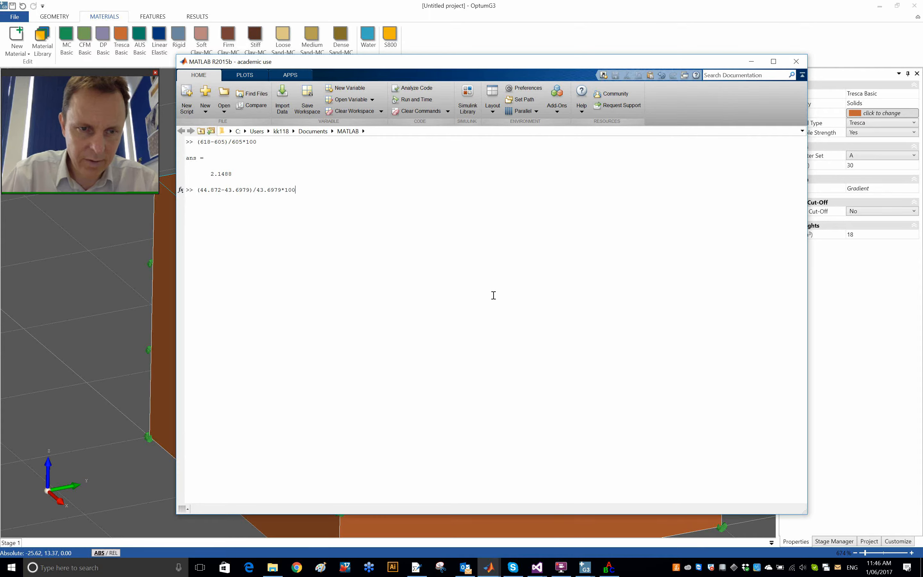
{"action": "key", "text": "Return"}
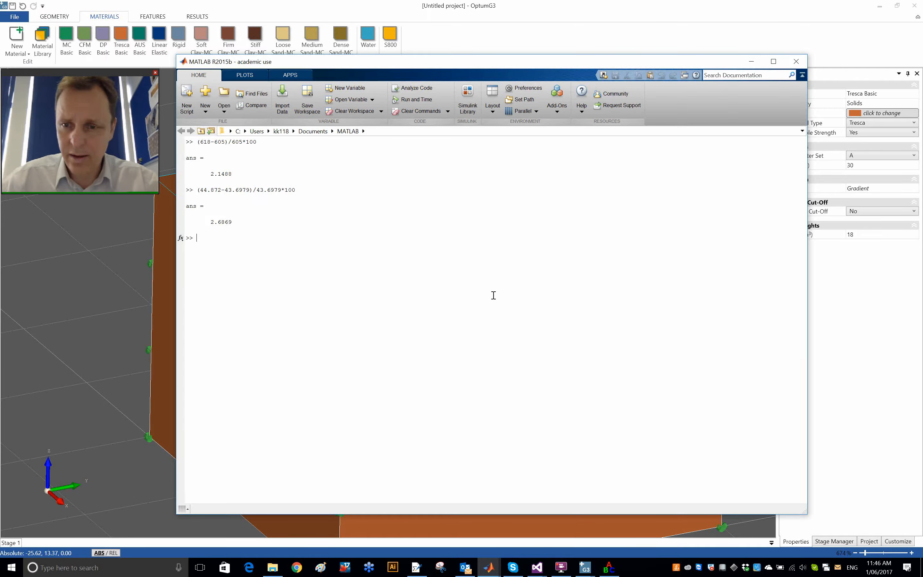
Step: Close the OptumG3 analysis log, play the deformation animation and examine the shear dissipation zone beneath the footing
{"action": "key", "text": "alt+Tab"}
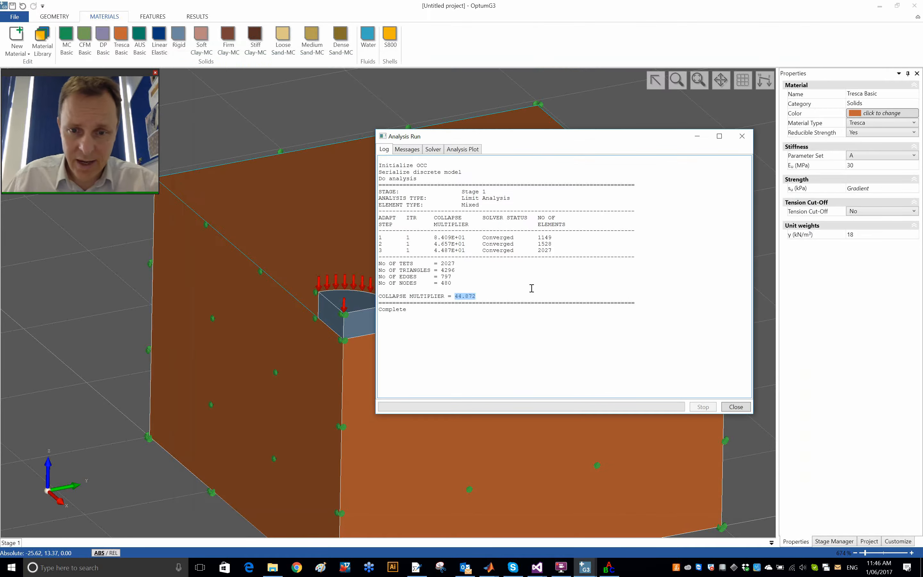
{"action": "left_click", "coordinate": [734, 405]}
{"action": "key", "text": "alt+Tab"}
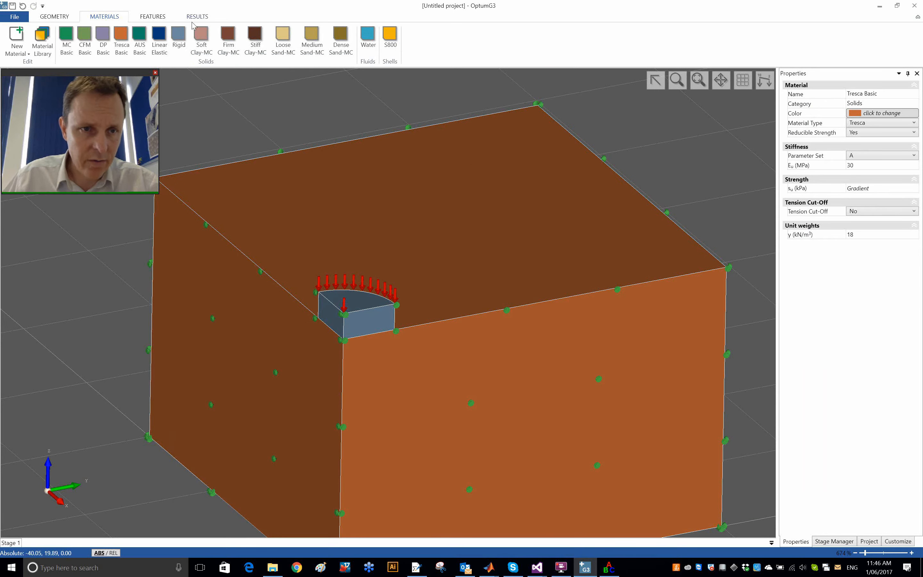
{"action": "left_click", "coordinate": [204, 17]}
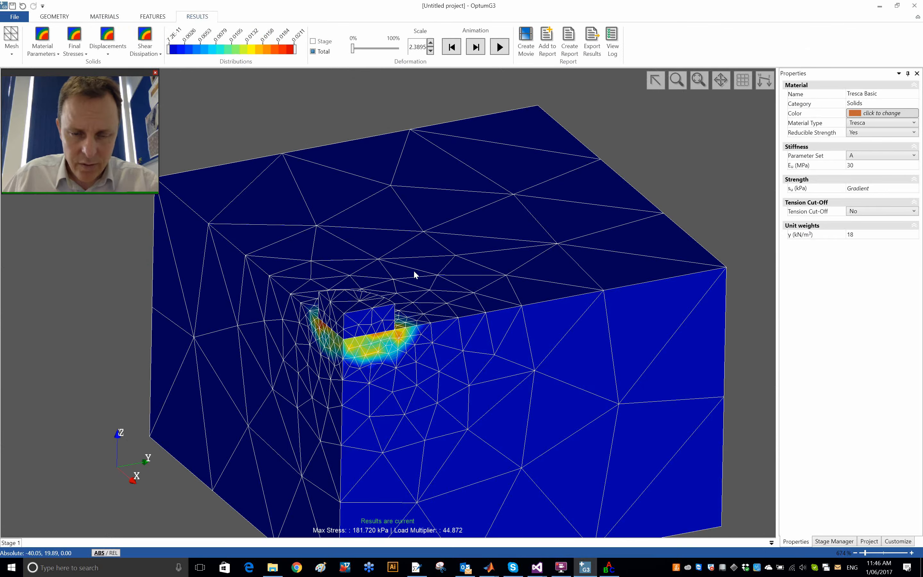
{"action": "left_click", "coordinate": [499, 46]}
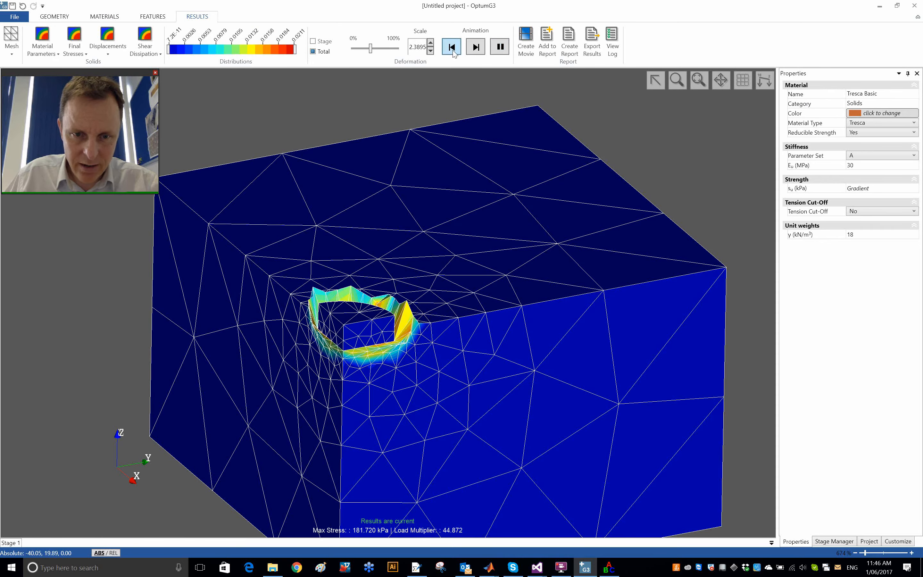
{"action": "scroll", "coordinate": [351, 411], "scroll_direction": "up", "scroll_amount": 2}
{"action": "scroll", "coordinate": [413, 360], "scroll_direction": "up", "scroll_amount": 1}
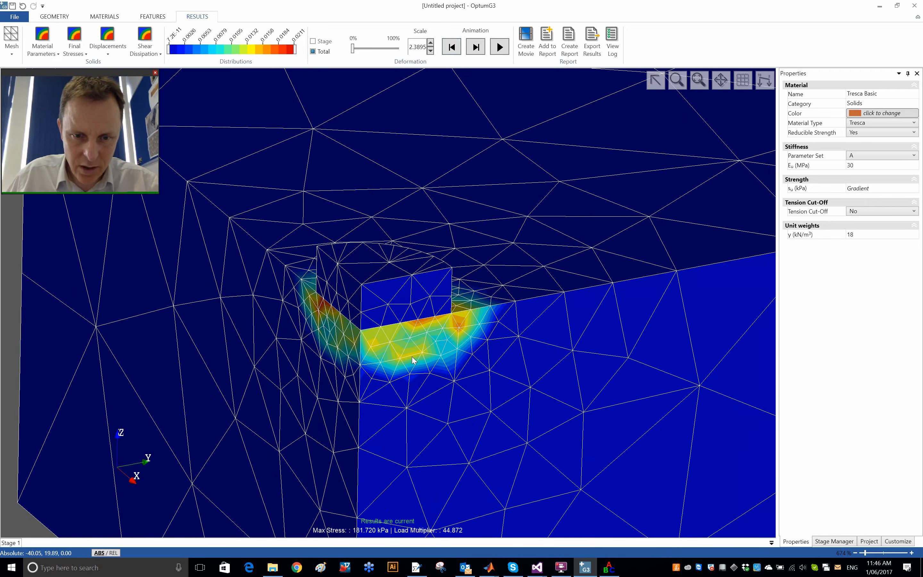
{"action": "middle_click_drag", "start_coordinate": [413, 360], "coordinate": [408, 317]}
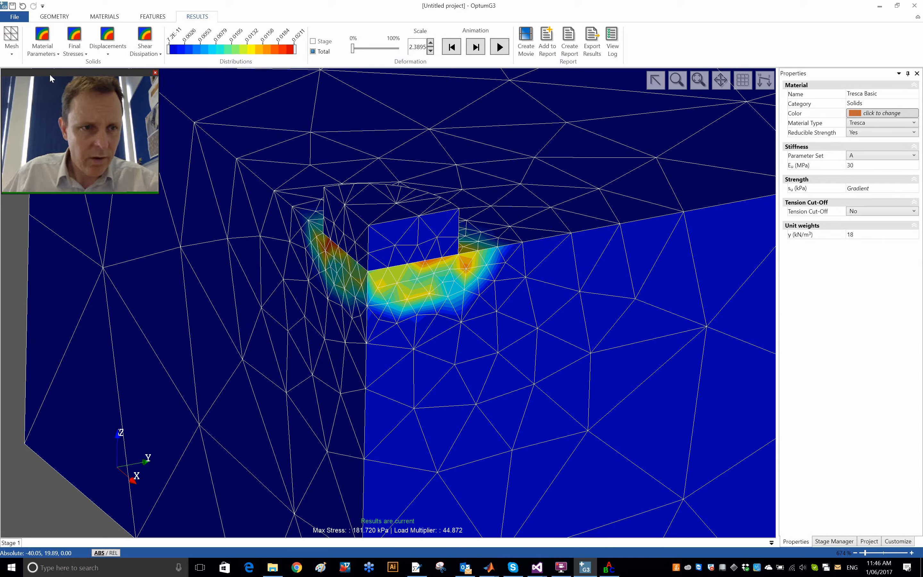
Step: Display the undrained shear strength s[u] distribution and examine how it varies with depth across the whole soil block
{"action": "left_click", "coordinate": [52, 57]}
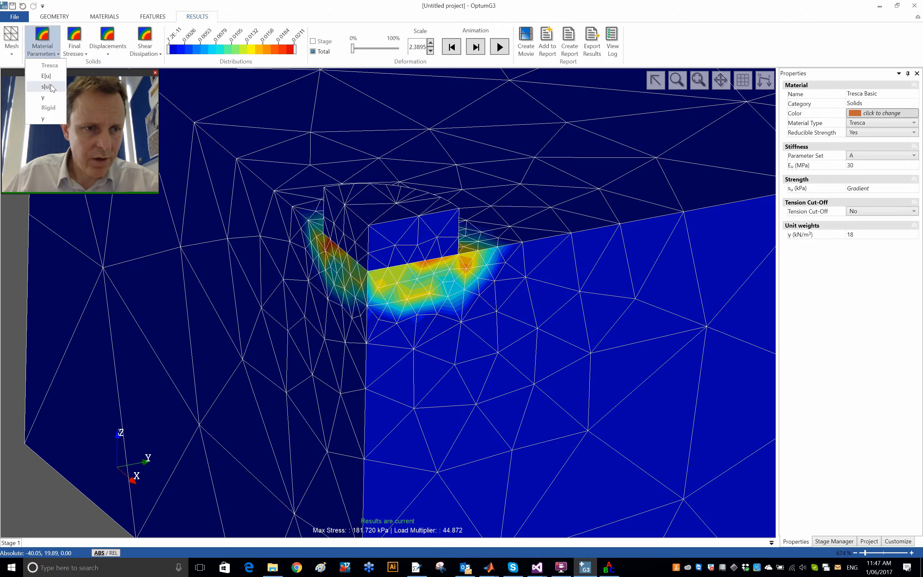
{"action": "left_click", "coordinate": [46, 87]}
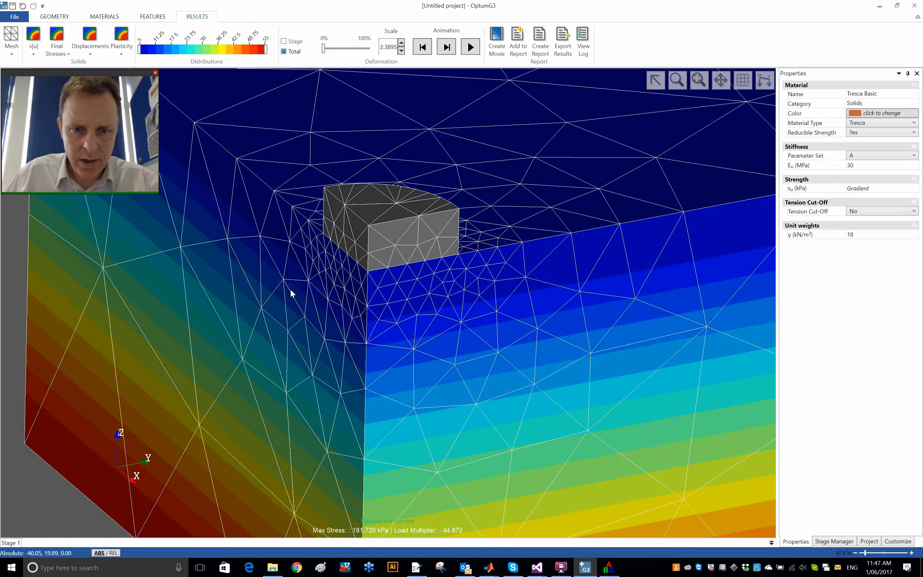
{"action": "scroll", "coordinate": [292, 289], "scroll_direction": "down", "scroll_amount": 6}
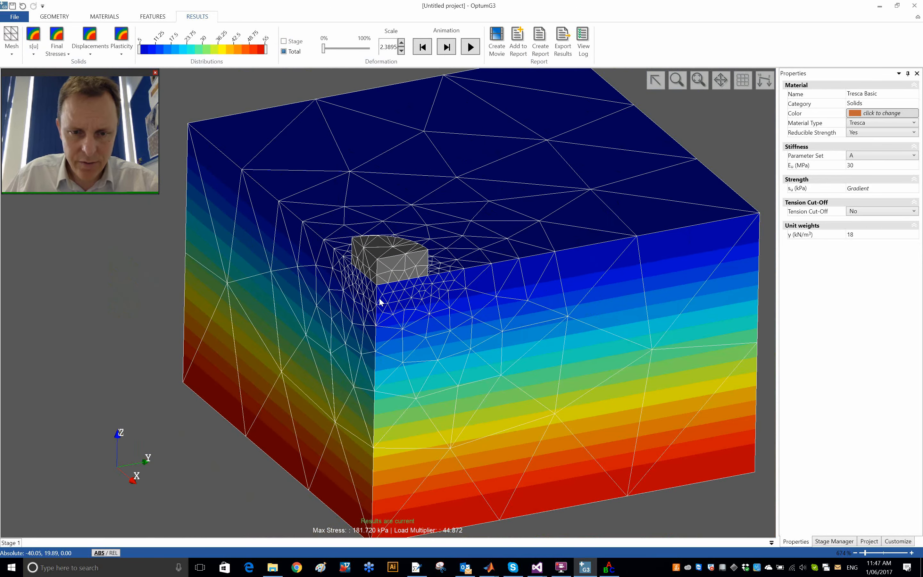
{"action": "middle_click_drag", "start_coordinate": [376, 301], "coordinate": [344, 292]}
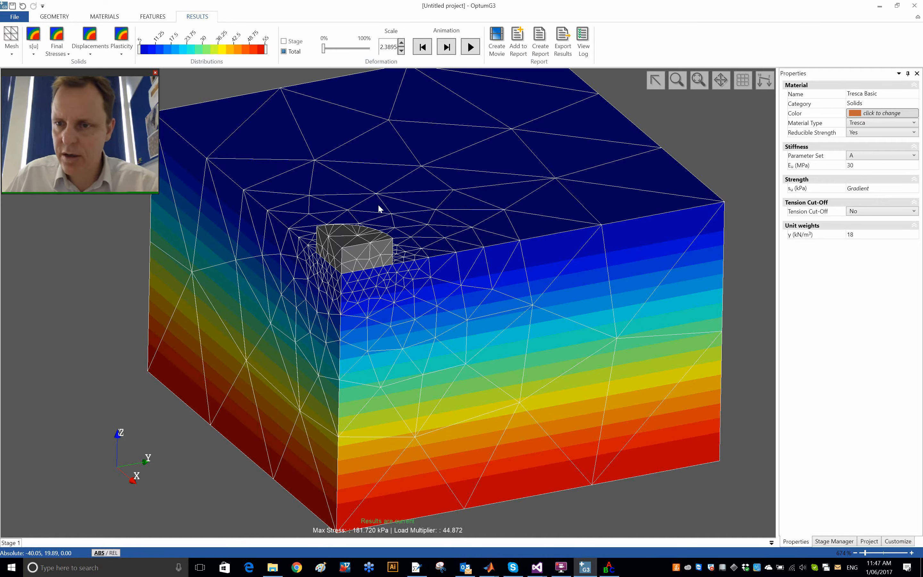
Step: Return to the geometry model and clone Stage 1 as a new stage
{"action": "left_click", "coordinate": [58, 16]}
{"action": "left_click", "coordinate": [698, 80]}
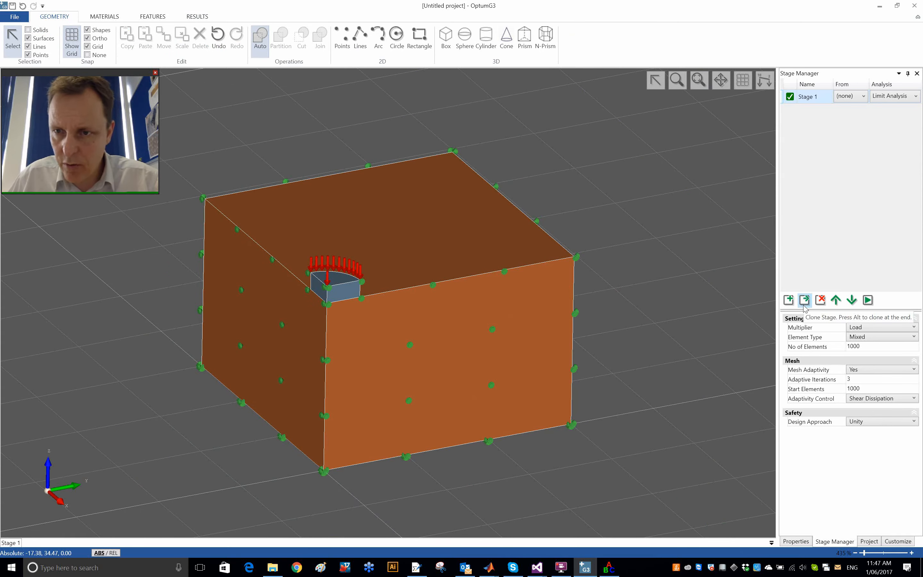
{"action": "left_click", "coordinate": [804, 300]}
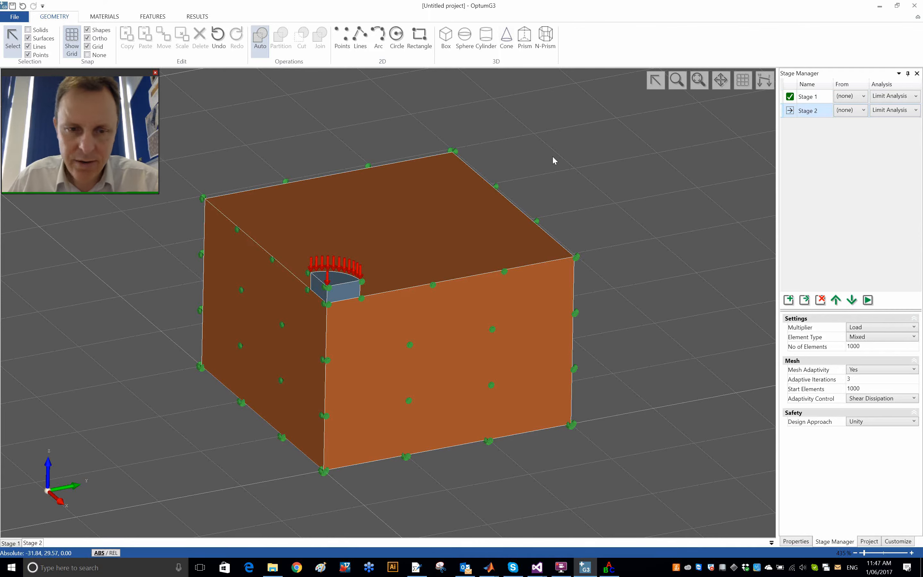
Step: Assign the Loose Sand-MC material to the soil block in Stage 2 and check its friction angle
{"action": "left_click", "coordinate": [114, 17]}
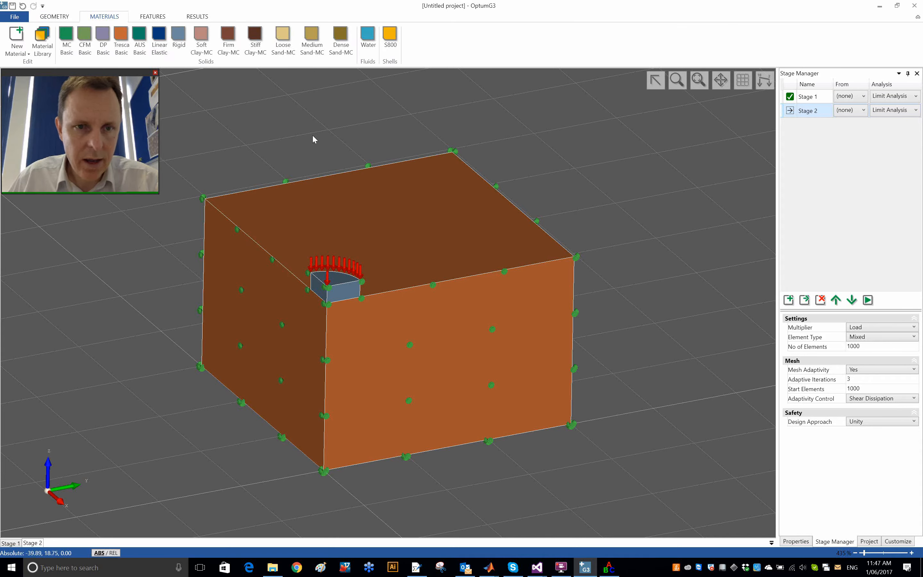
{"action": "left_click", "coordinate": [333, 199]}
{"action": "left_click", "coordinate": [300, 147]}
{"action": "left_click", "coordinate": [56, 16]}
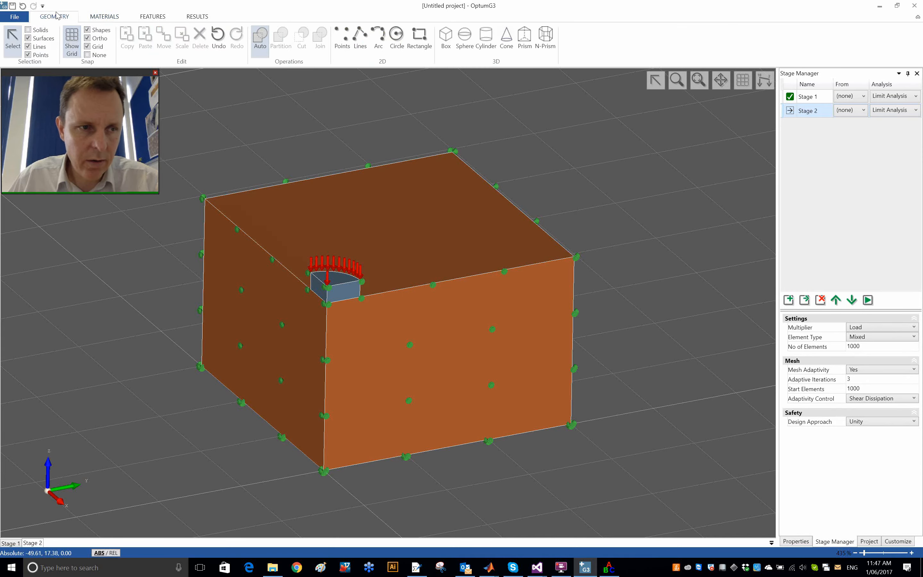
{"action": "left_click", "coordinate": [153, 17]}
{"action": "left_click", "coordinate": [122, 17]}
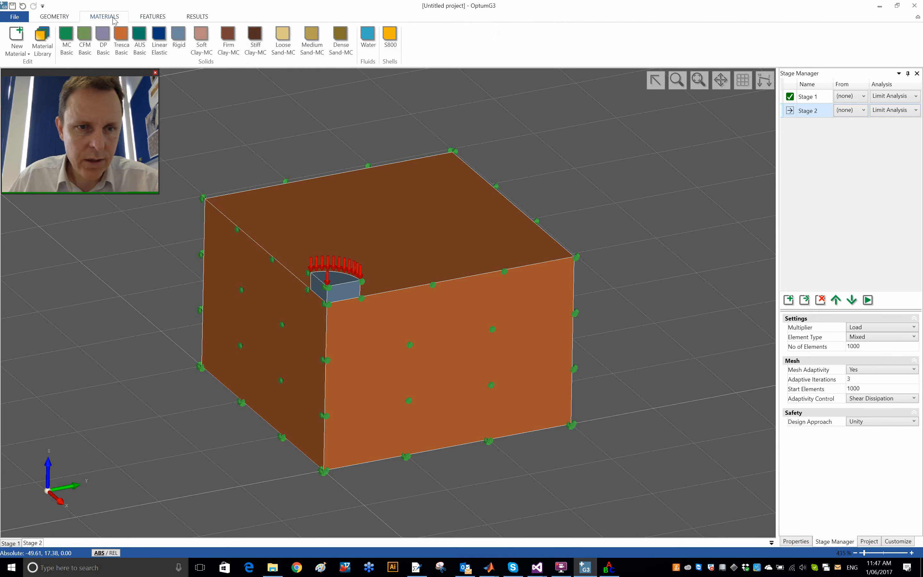
{"action": "left_click", "coordinate": [385, 238]}
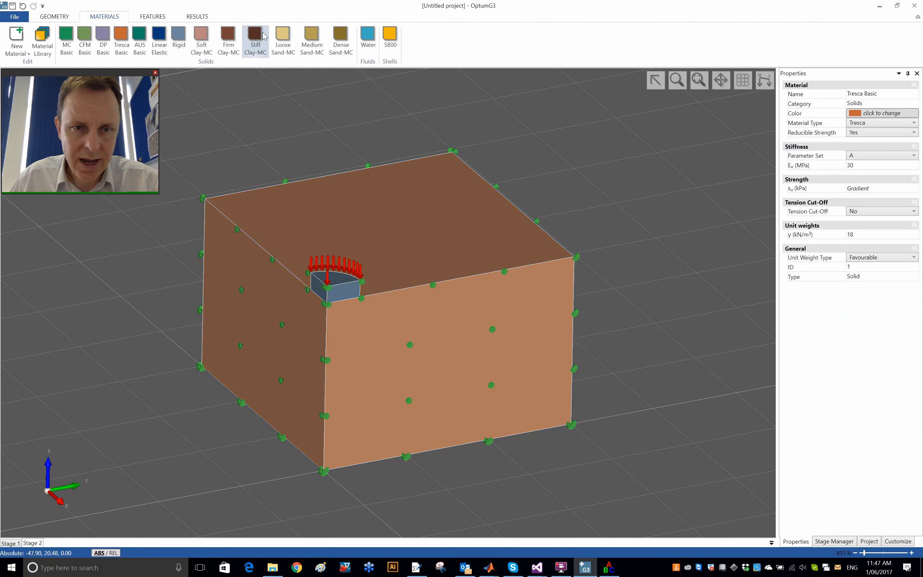
{"action": "left_click", "coordinate": [283, 38]}
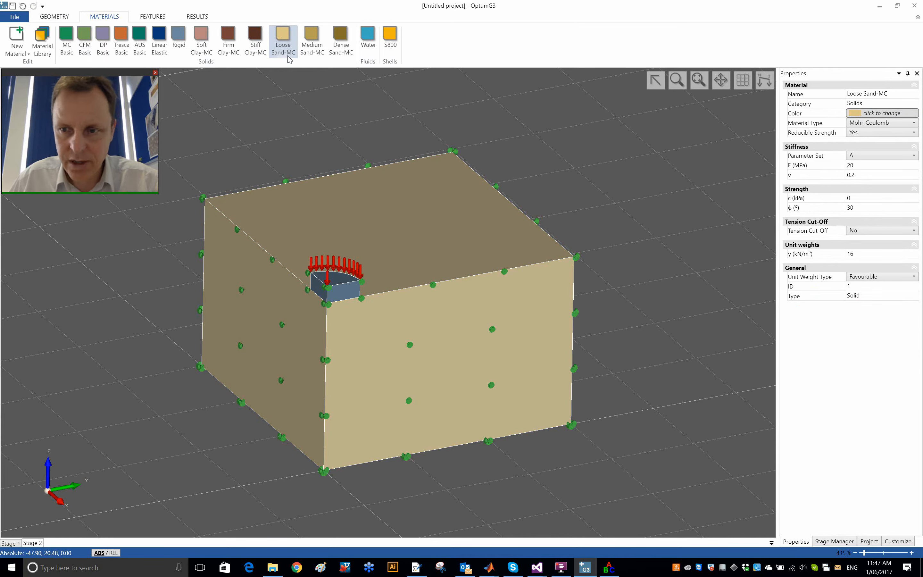
{"action": "left_click", "coordinate": [871, 208]}
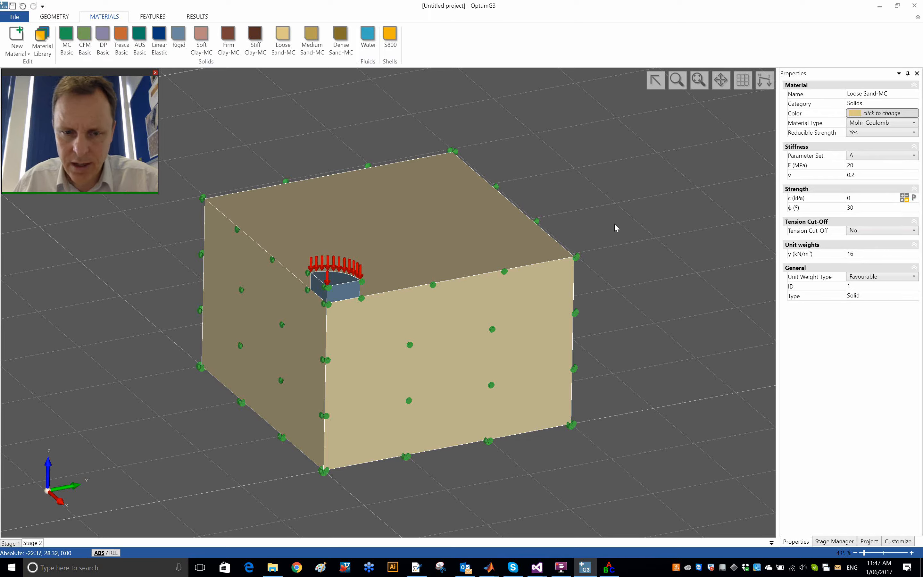
{"action": "left_click", "coordinate": [634, 220]}
Step: Apply a fixed distributed load to the soil block's upper surface and set its Z component to -10
{"action": "middle_click_drag", "start_coordinate": [640, 325], "coordinate": [636, 363]}
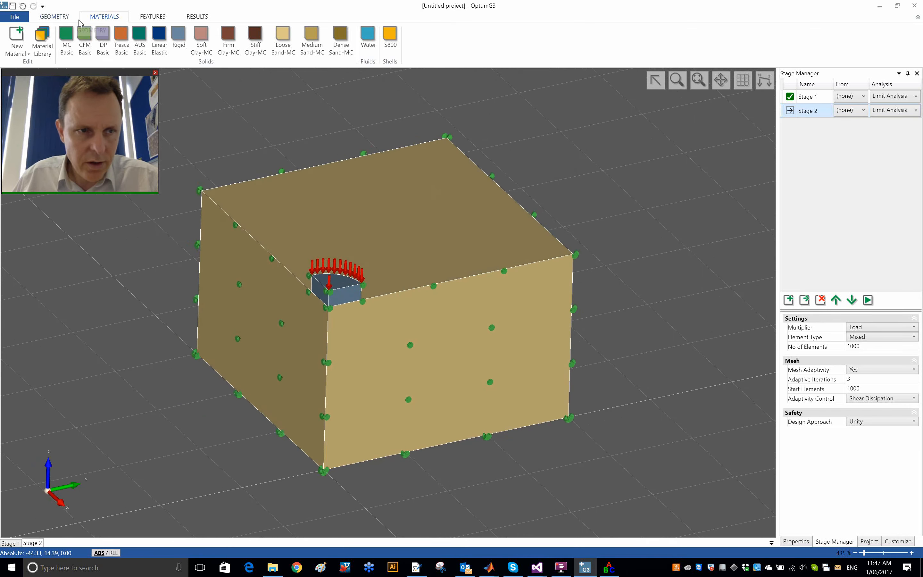
{"action": "left_click", "coordinate": [57, 16]}
{"action": "left_click", "coordinate": [40, 30]}
{"action": "left_click", "coordinate": [449, 221]}
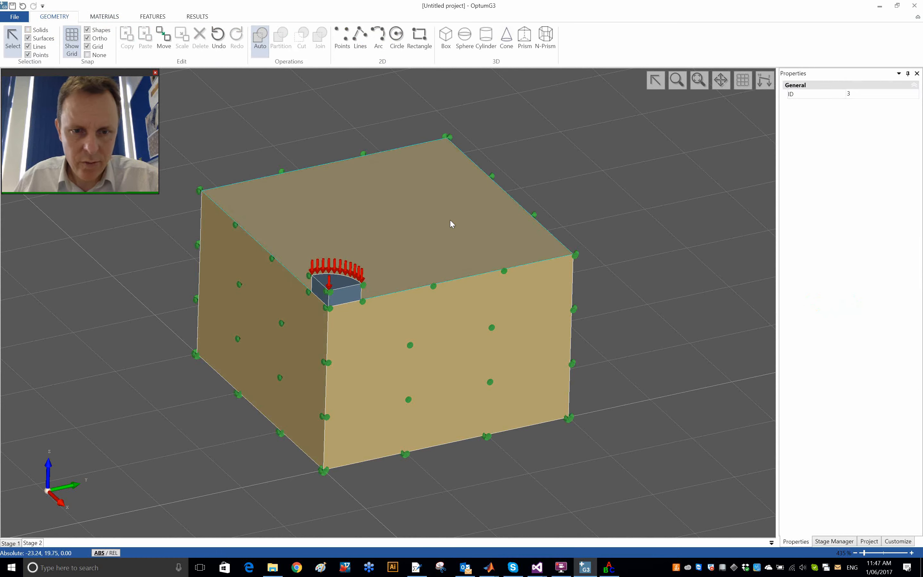
{"action": "left_click", "coordinate": [115, 17]}
{"action": "left_click", "coordinate": [154, 17]}
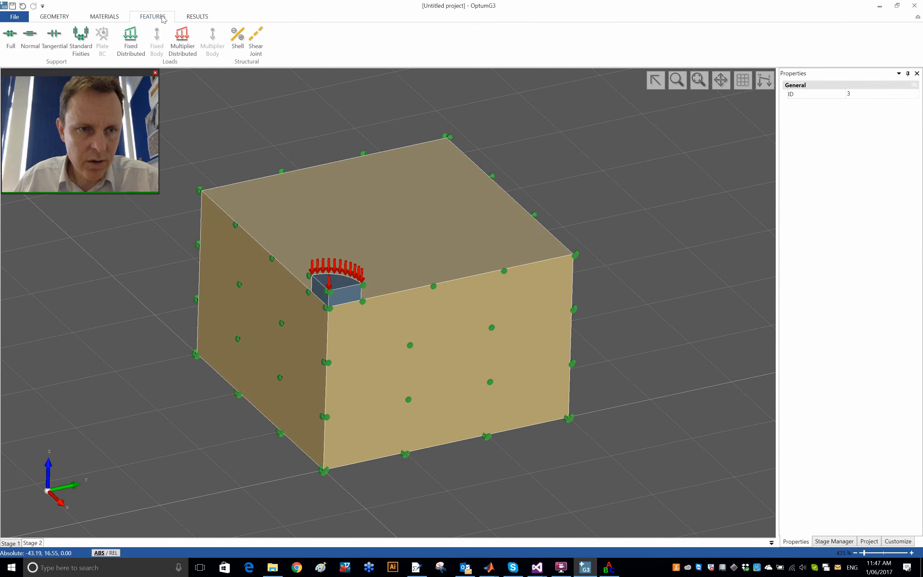
{"action": "left_click", "coordinate": [131, 42]}
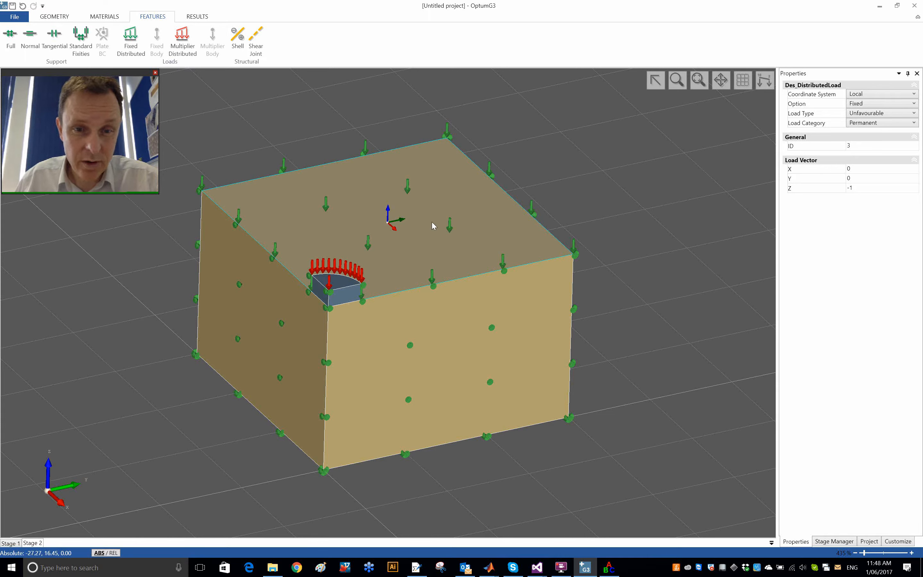
{"action": "left_click", "coordinate": [877, 188]}
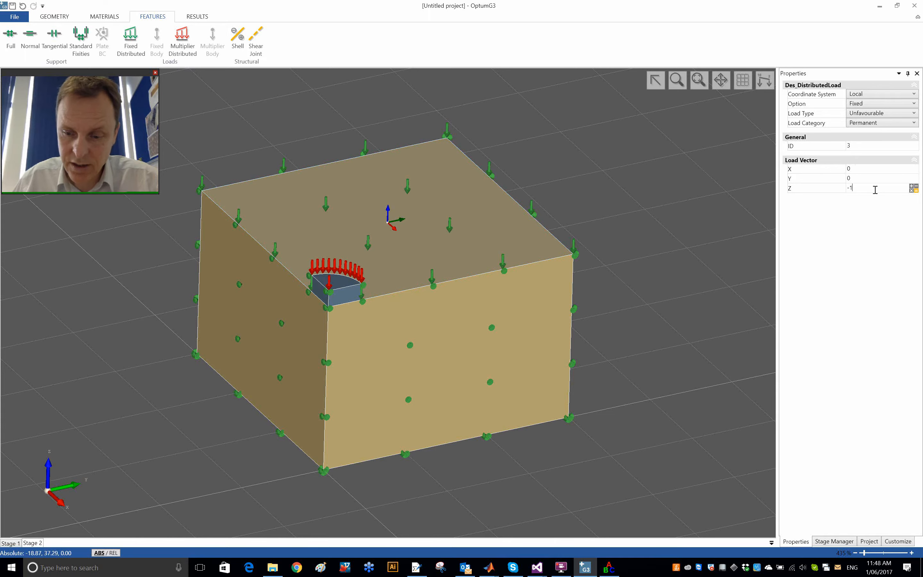
{"action": "type", "text": "0"}
{"action": "key", "text": "Return"}
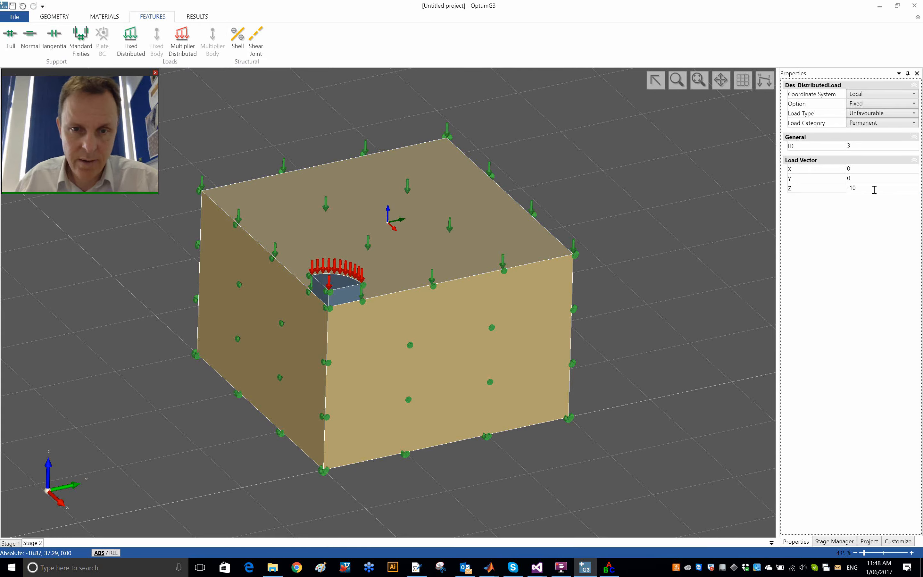
Step: Run the Stage 2 limit analysis, and meanwhile switch to ABC and clear its previous solution
{"action": "left_click", "coordinate": [675, 163]}
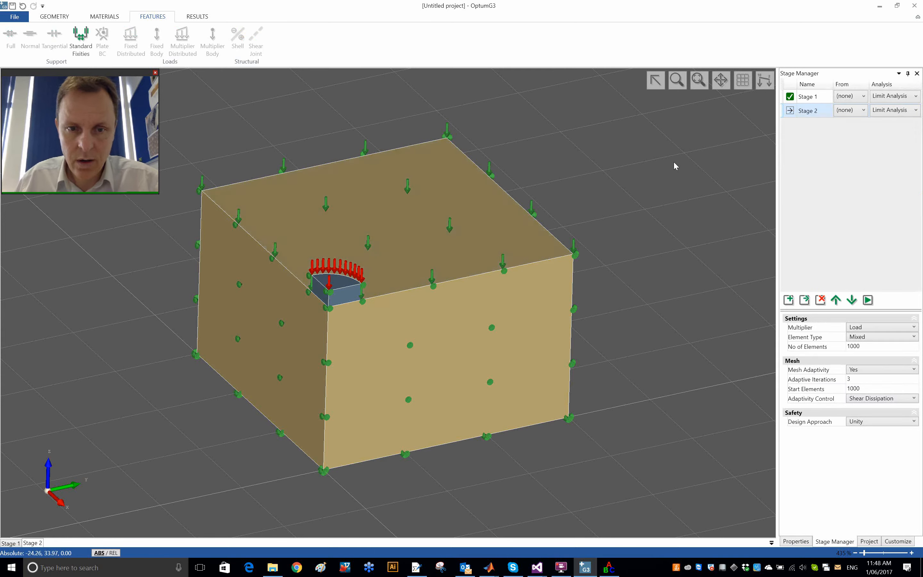
{"action": "left_click", "coordinate": [867, 300]}
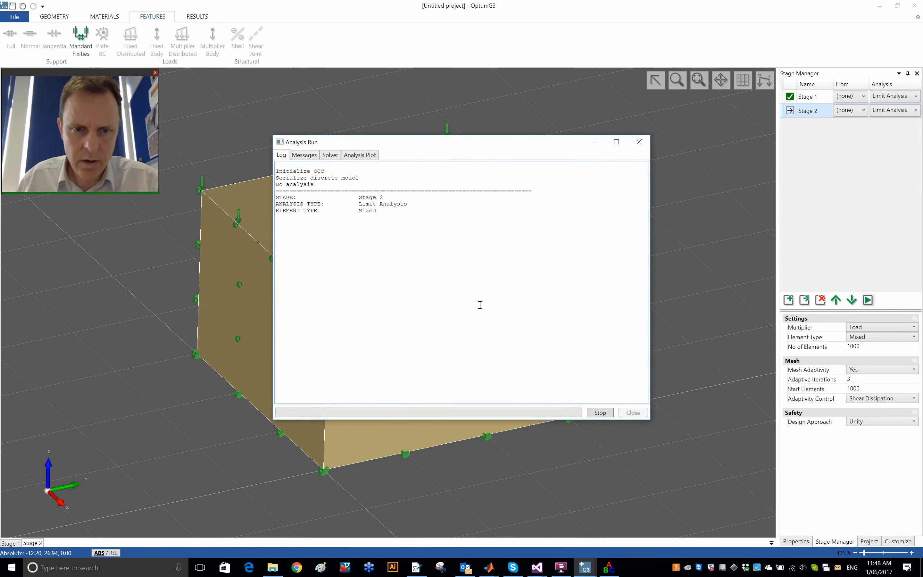
{"action": "key", "text": "alt+Tab"}
{"action": "key", "text": "alt+Tab"}
{"action": "key", "text": "alt+Tab"}
{"action": "key", "text": "alt+Tab"}
{"action": "key", "text": "alt+Tab"}
{"action": "key", "text": "alt+Tab"}
{"action": "key", "text": "alt+Tab"}
{"action": "key", "text": "alt+Tab"}
{"action": "key", "text": "alt+Tab"}
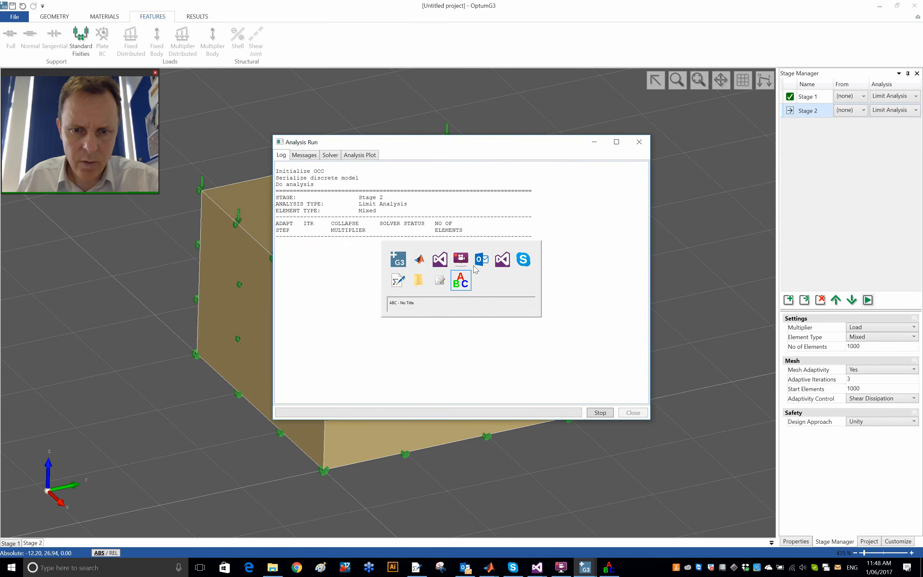
{"action": "left_click_drag", "start_coordinate": [227, 257], "coordinate": [452, 168]}
{"action": "left_click", "coordinate": [588, 285]}
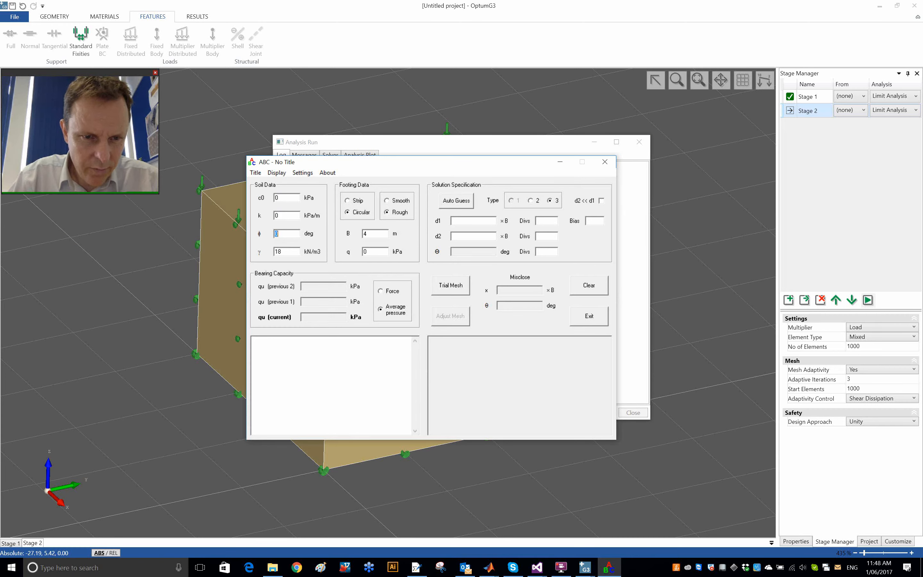
Step: Enter the ABC soil data as k 0, friction angle 30 deg and unit weight 16 kN/m3, with surcharge q 10 kPa
{"action": "type", "text": "30"}
{"action": "key", "text": "Tab"}
{"action": "type", "text": "1"}
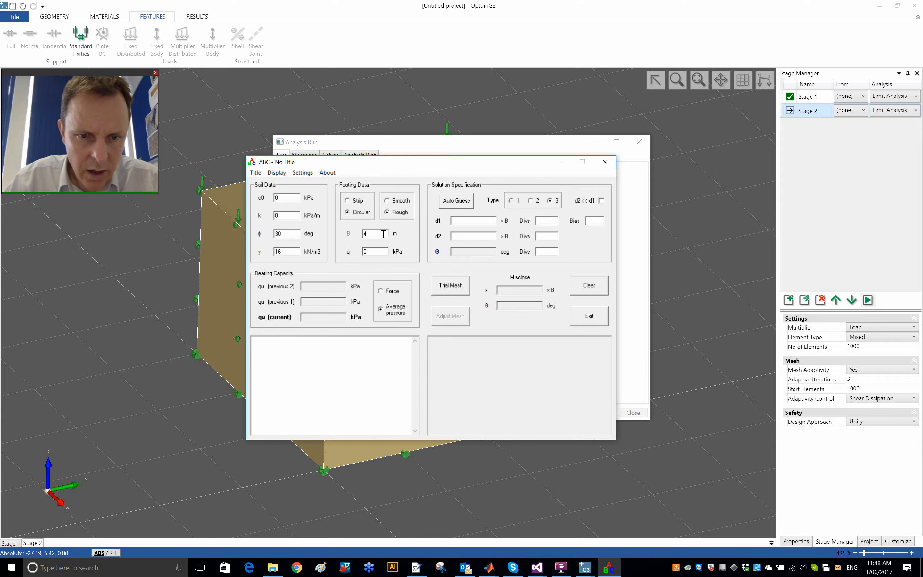
{"action": "double_click", "coordinate": [383, 252]}
{"action": "type", "text": "10"}
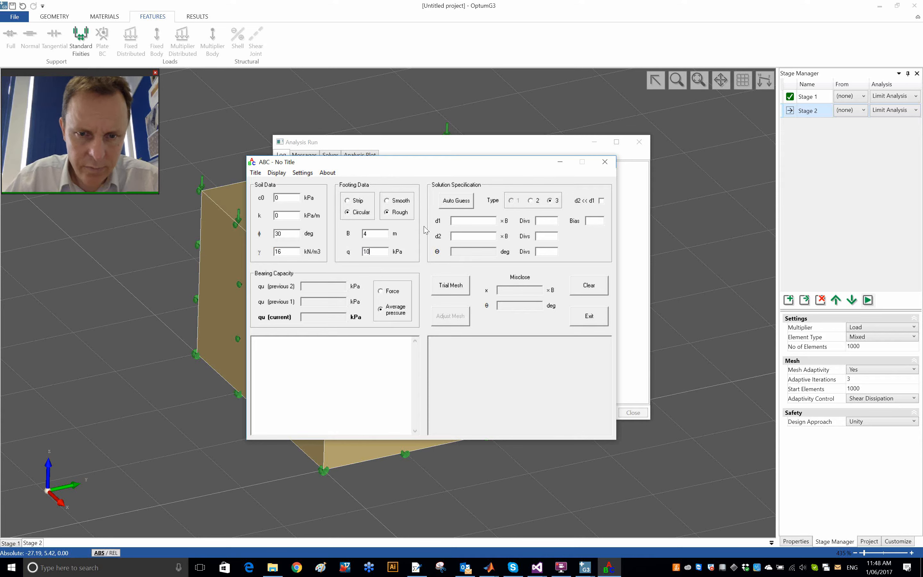
Step: Compute the ABC bearing capacity with an auto-guessed trial mesh, adjust the mesh and double it up until eight d1 divisions
{"action": "left_click", "coordinate": [457, 200]}
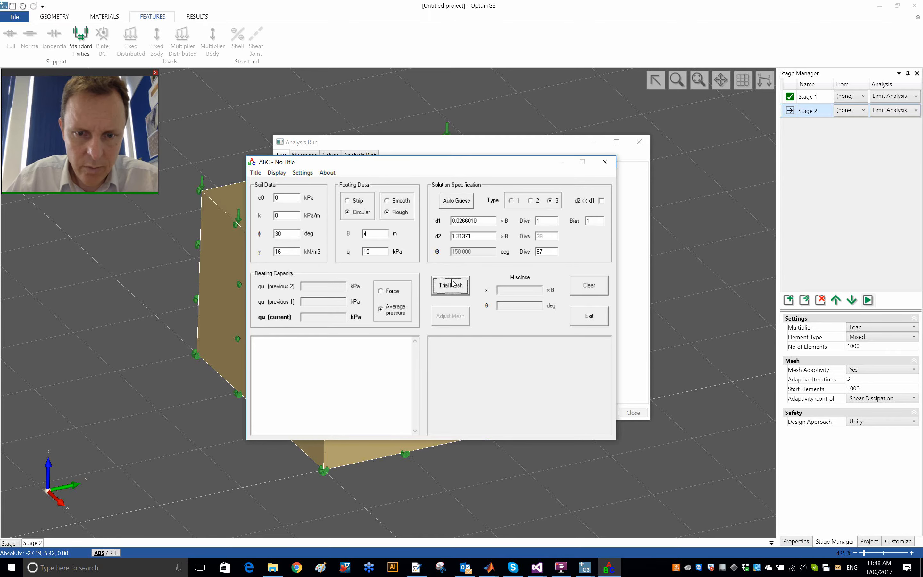
{"action": "left_click", "coordinate": [451, 285]}
{"action": "left_click", "coordinate": [453, 317]}
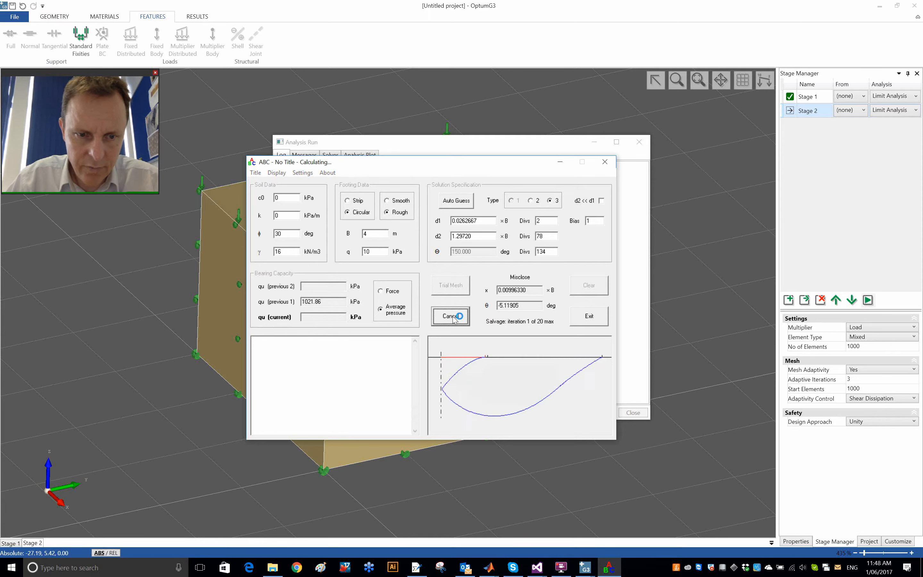
{"action": "left_click", "coordinate": [451, 317]}
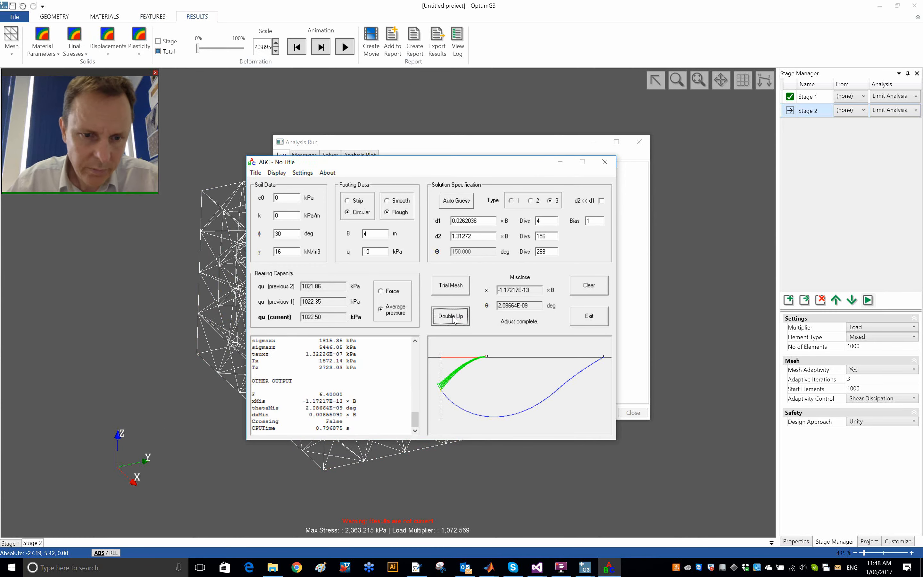
{"action": "left_click_drag", "start_coordinate": [439, 166], "coordinate": [644, 186]}
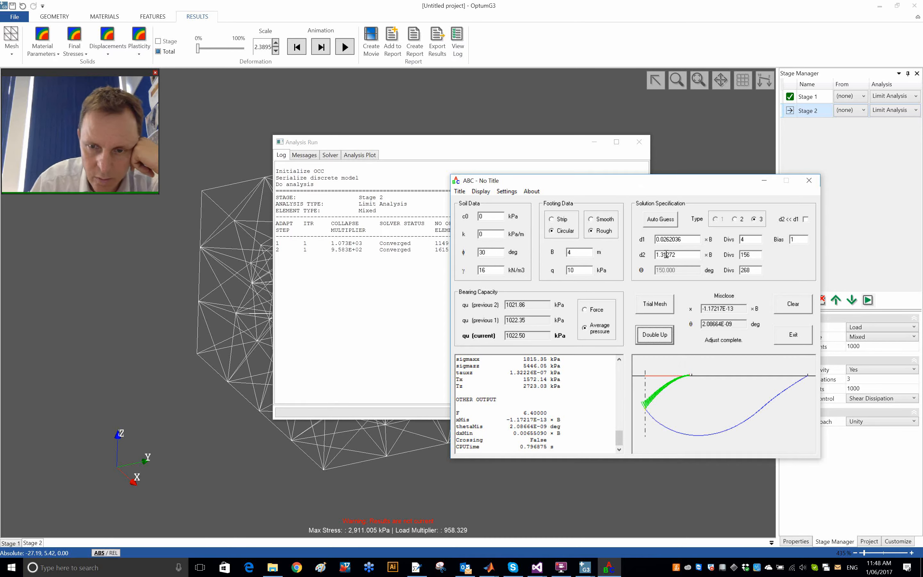
{"action": "left_click", "coordinate": [654, 335]}
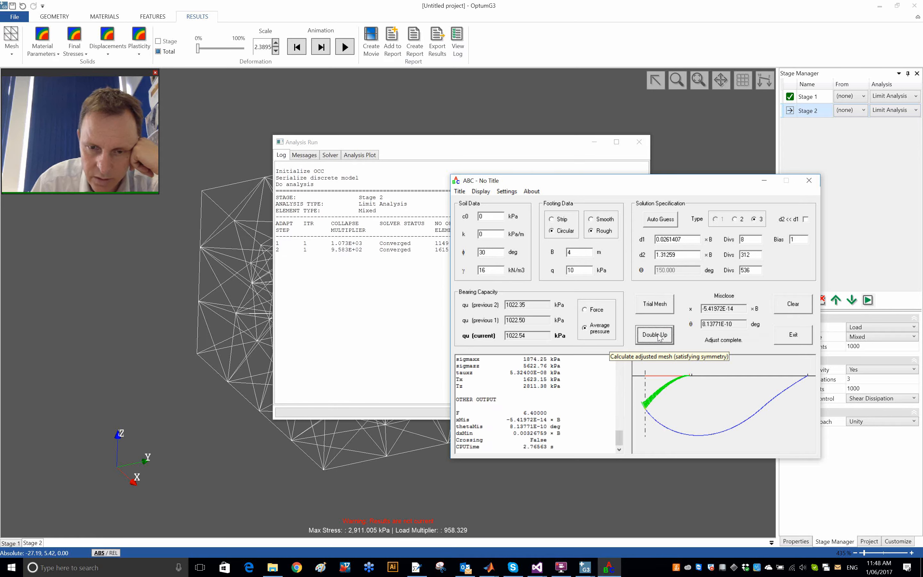
Step: Copy the current qu from ABC and enter it in MATLAB after an opening bracket and minus sign, as "(-1022.54"
{"action": "left_click_drag", "start_coordinate": [538, 334], "coordinate": [494, 342]}
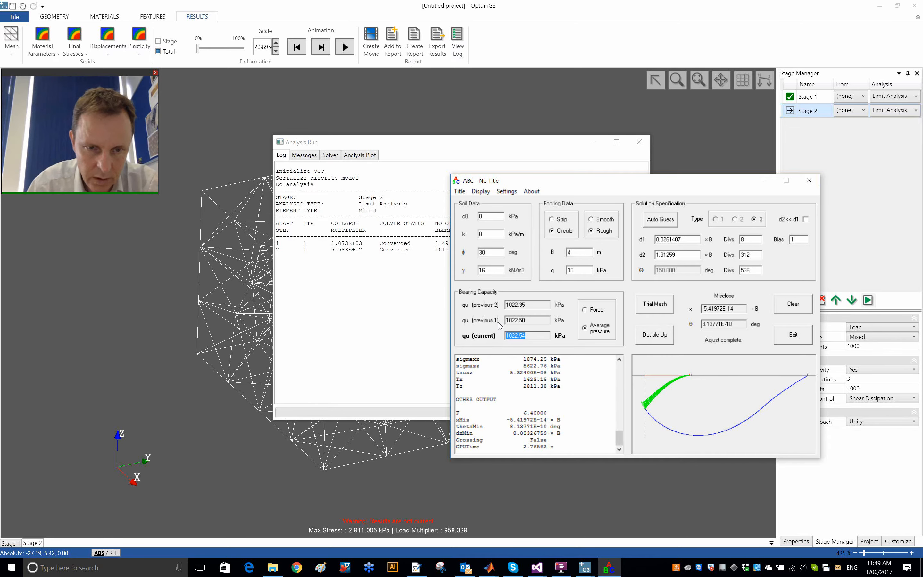
{"action": "key", "text": "alt+Tab"}
{"action": "key", "text": "alt+Tab"}
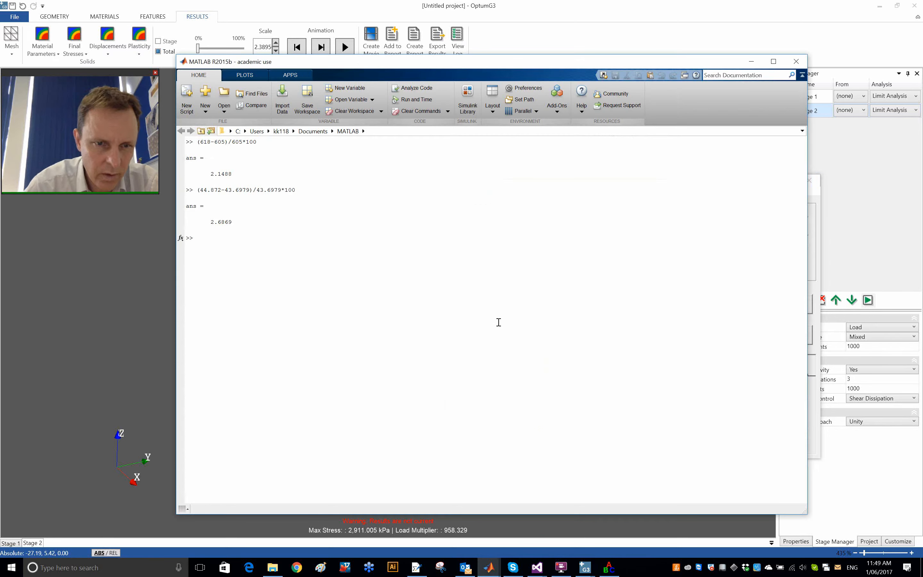
{"action": "type", "text": "(1022.54"}
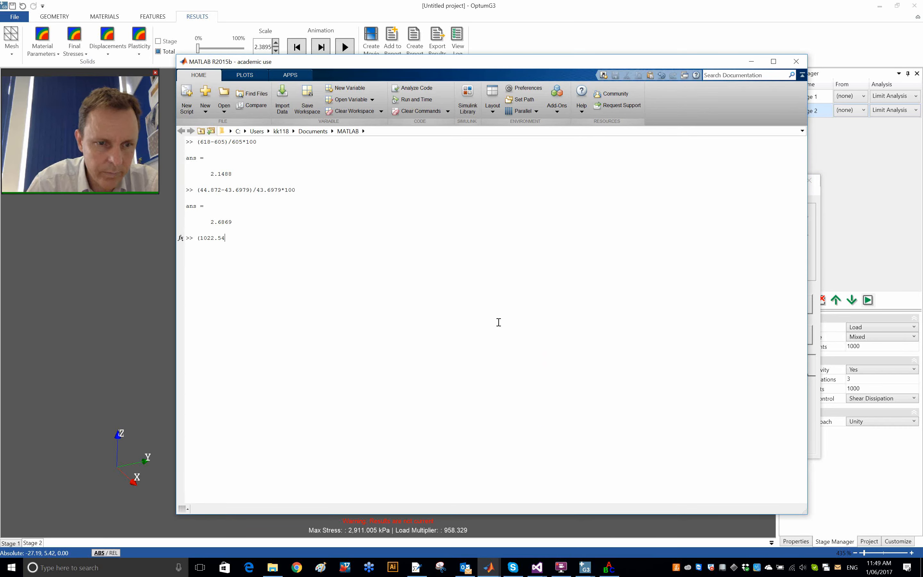
Step: Copy the Stage 2 collapse multiplier 966.108 from the OptumG3 analysis log into the MATLAB expression, before the minus sign
{"action": "key", "text": "alt+Tab"}
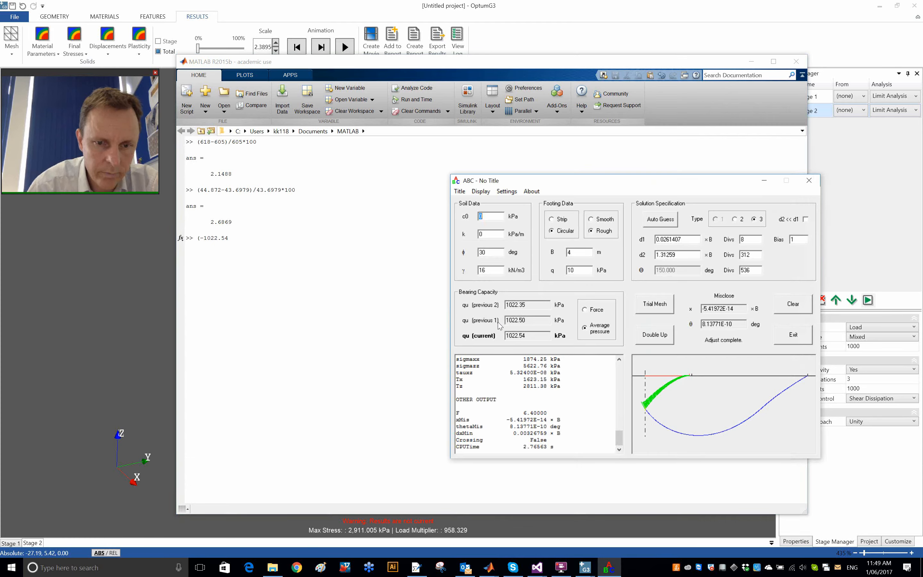
{"action": "key", "text": "alt+Tab"}
{"action": "key", "text": "Tab"}
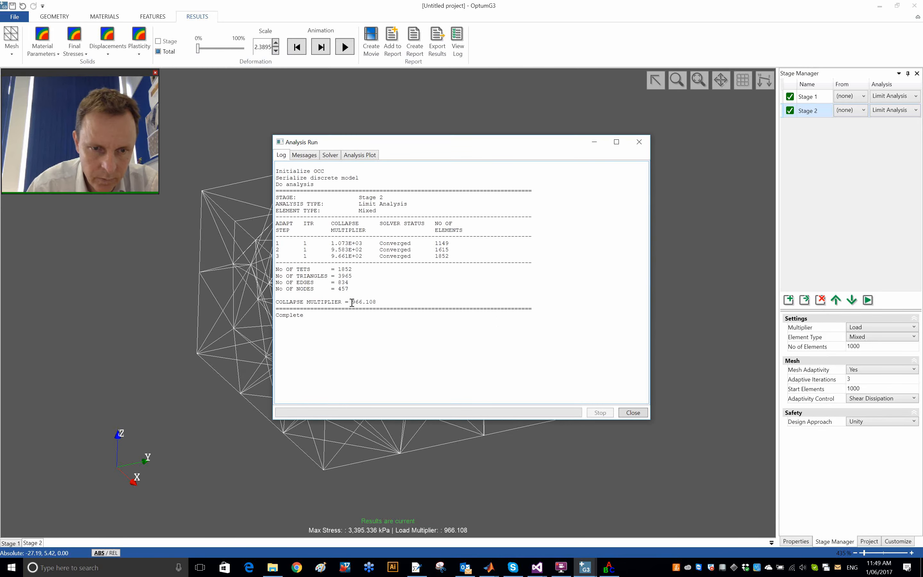
{"action": "left_click_drag", "start_coordinate": [352, 302], "coordinate": [404, 302]}
{"action": "key", "text": "ctrl+c"}
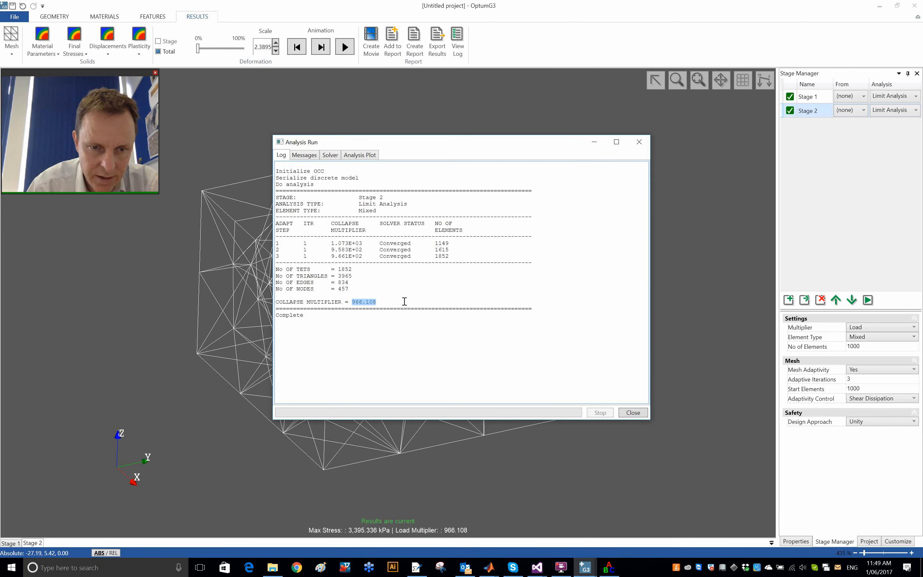
{"action": "key", "text": "alt+Tab"}
{"action": "key", "text": "ctrl+v"}
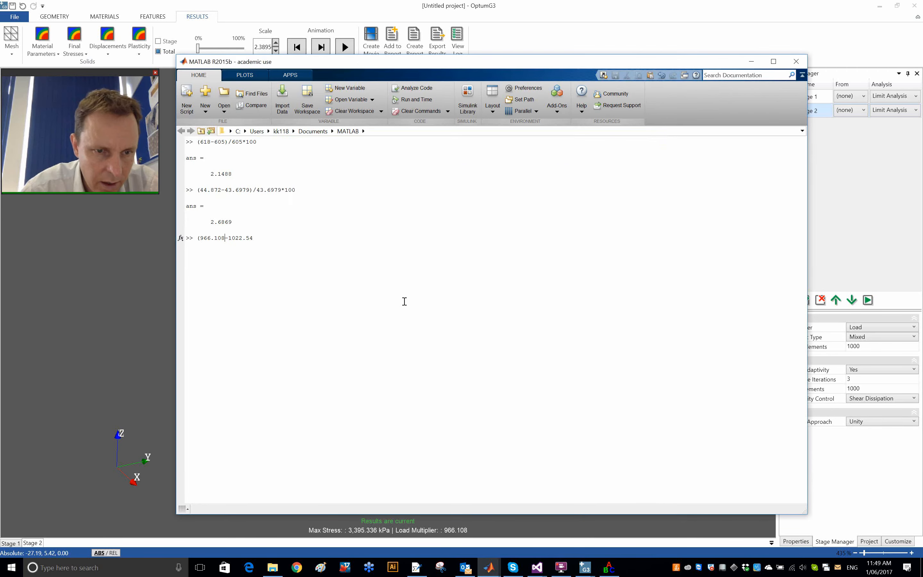
Step: Complete the MATLAB expression as (966.108-1022.54)/1022.54*100 and evaluate it to get the percentage error
{"action": "type", "text": ")"}
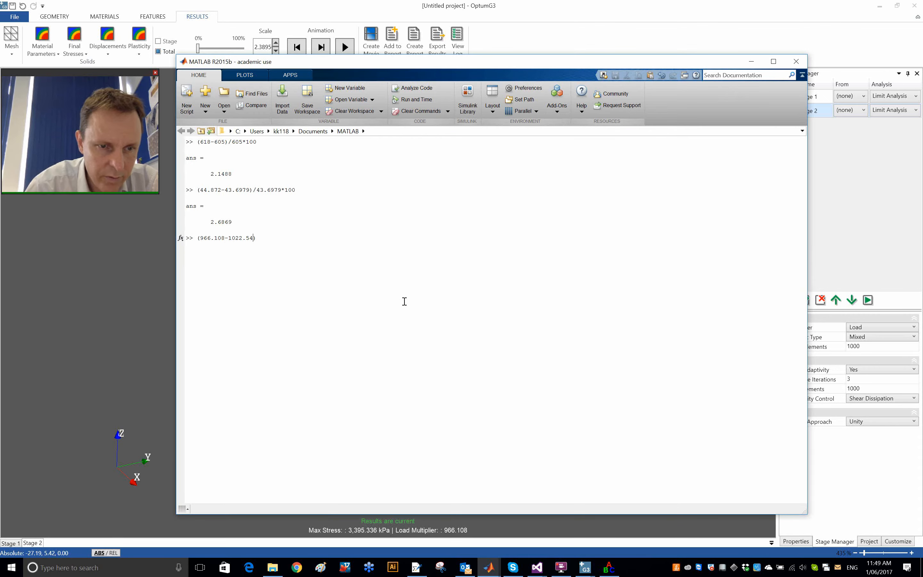
{"action": "key", "text": "Left"}
{"action": "key", "text": "shift+Left"}
{"action": "key", "text": "shift+Left"}
{"action": "key", "text": "shift+Left"}
{"action": "key", "text": "shift+Left"}
{"action": "key", "text": "shift+Left"}
{"action": "key", "text": "shift+Left"}
{"action": "key", "text": "shift+Left"}
{"action": "key", "text": "shift+Left"}
{"action": "key", "text": "ctrl+c"}
{"action": "key", "text": "End"}
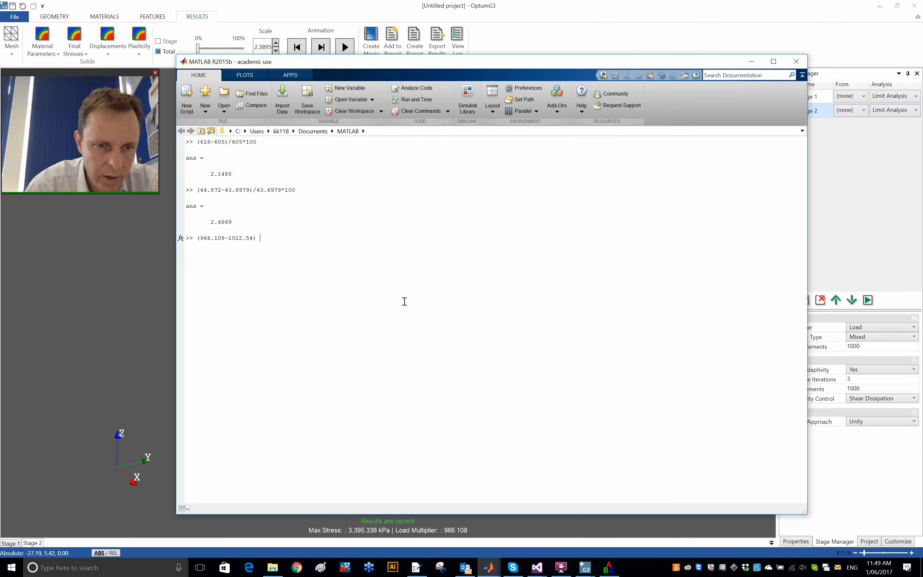
{"action": "key", "text": "ctrl+v"}
{"action": "type", "text": "*100"}
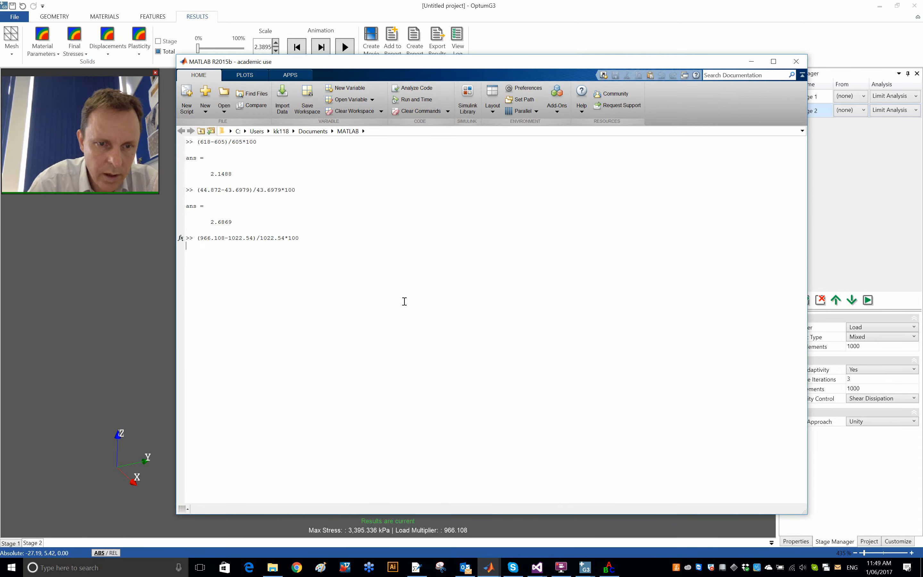
{"action": "key", "text": "Return"}
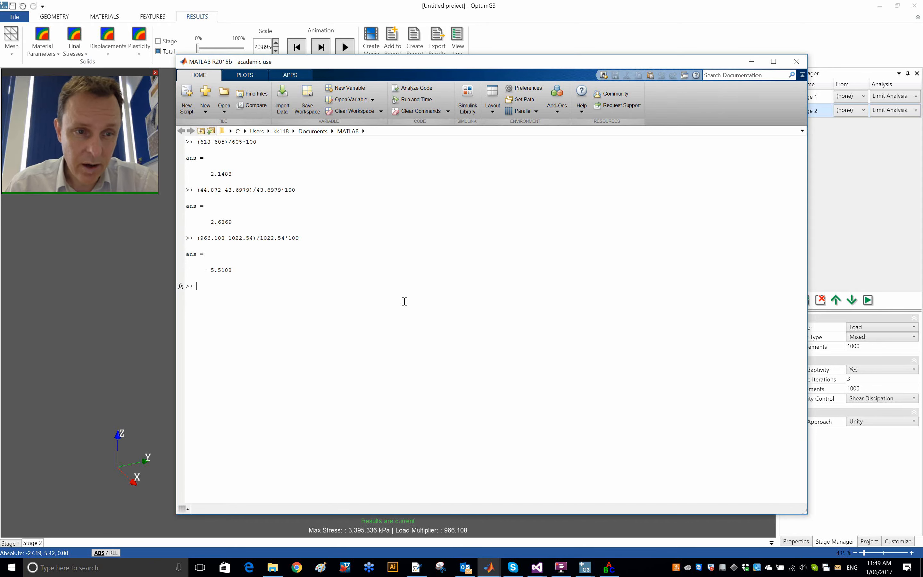
Step: Highlight the reference load 1022.54 and the OptumG3 load 966.108 in the last MATLAB expression to compare them
{"action": "key", "text": "alt+Tab"}
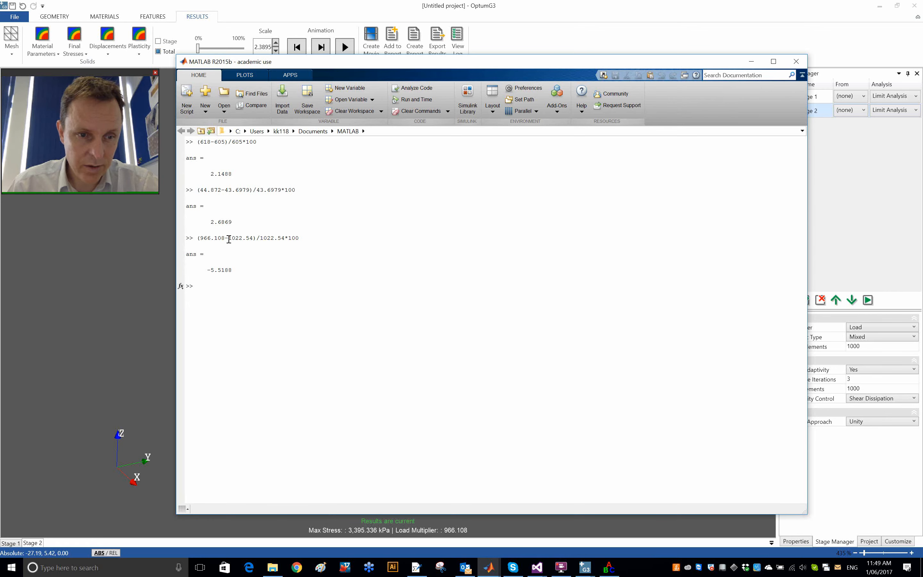
{"action": "left_click_drag", "start_coordinate": [229, 239], "coordinate": [253, 241]}
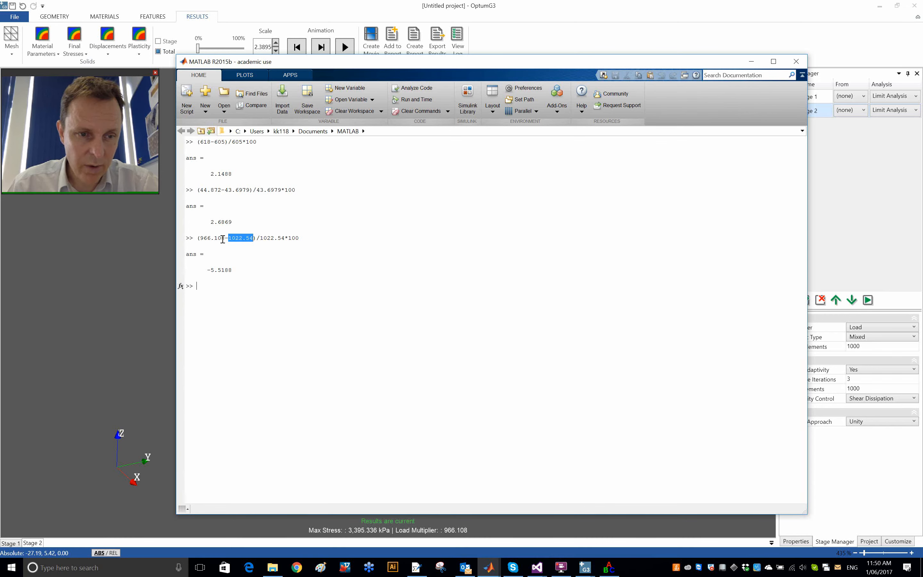
{"action": "left_click", "coordinate": [225, 238]}
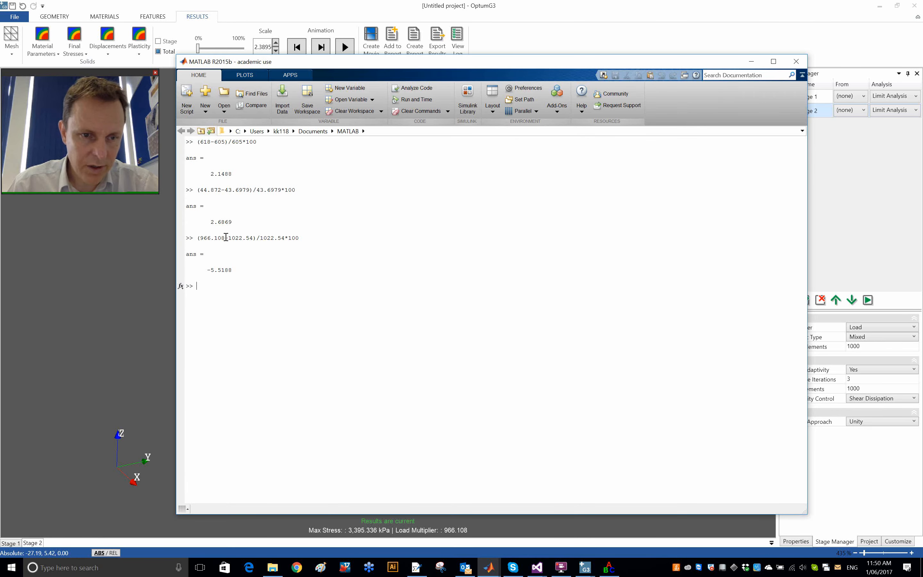
{"action": "left_click_drag", "start_coordinate": [226, 238], "coordinate": [199, 238]}
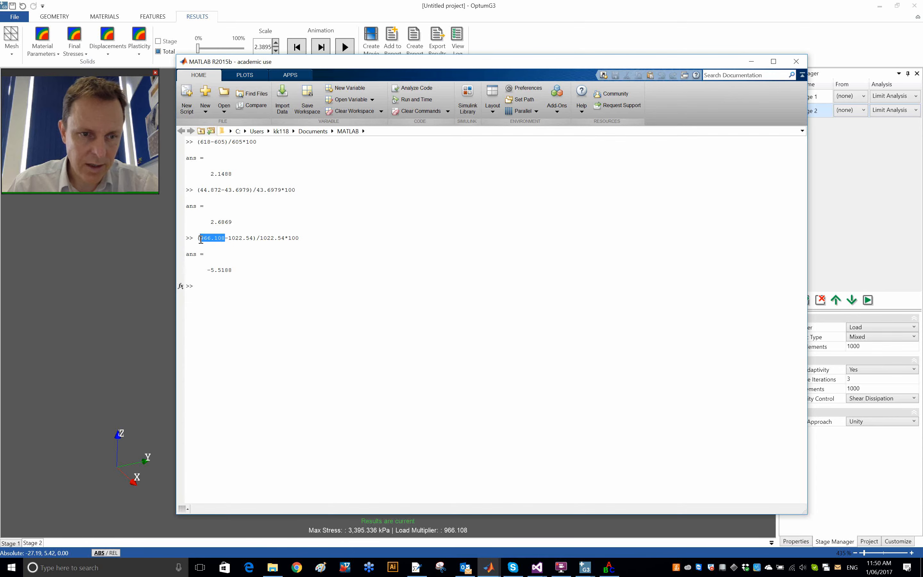
{"action": "left_click", "coordinate": [294, 313]}
Step: Switch to ABC, set the friction angle to 29.7 deg, and recompute the bearing capacity with an auto-guessed trial mesh and one mesh adjustment
{"action": "key", "text": "alt+Tab"}
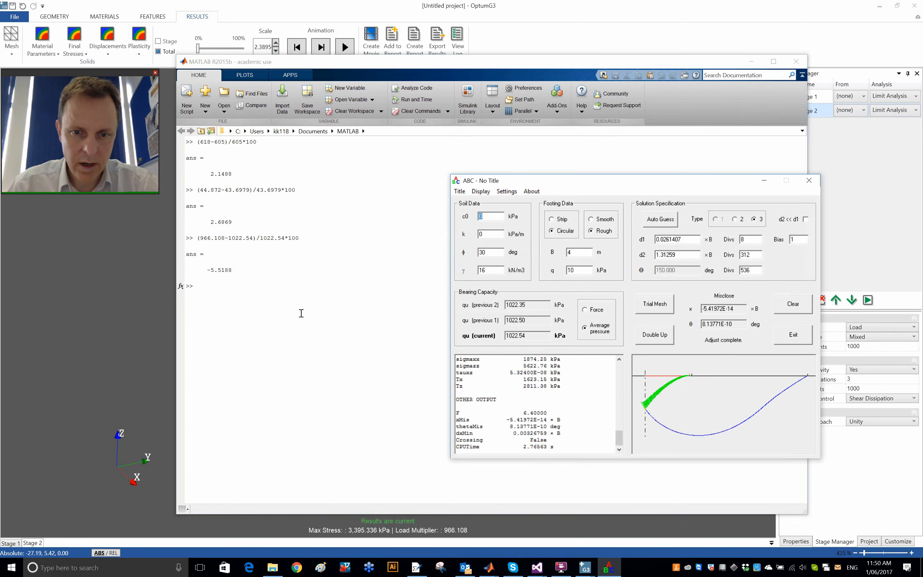
{"action": "left_click", "coordinate": [492, 253]}
{"action": "double_click", "coordinate": [492, 252]}
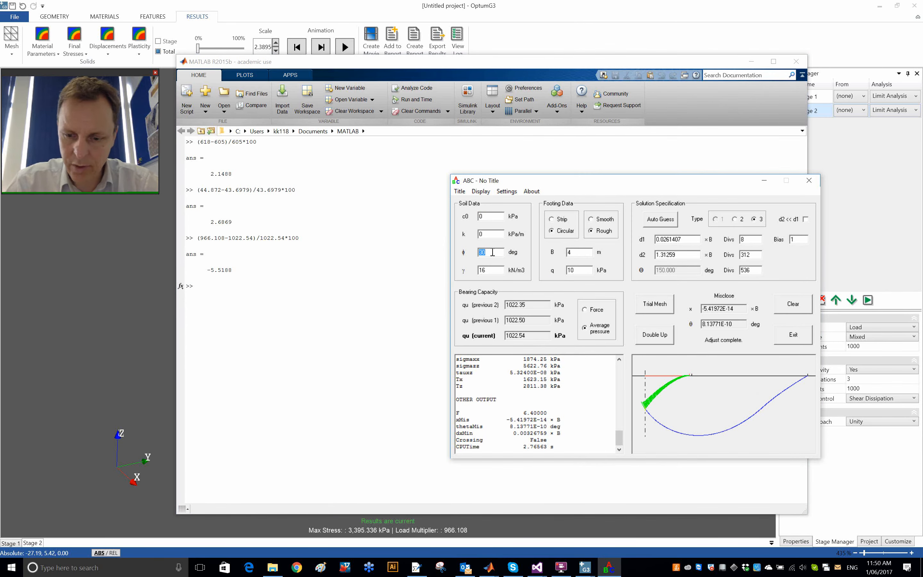
{"action": "type", "text": "29.7"}
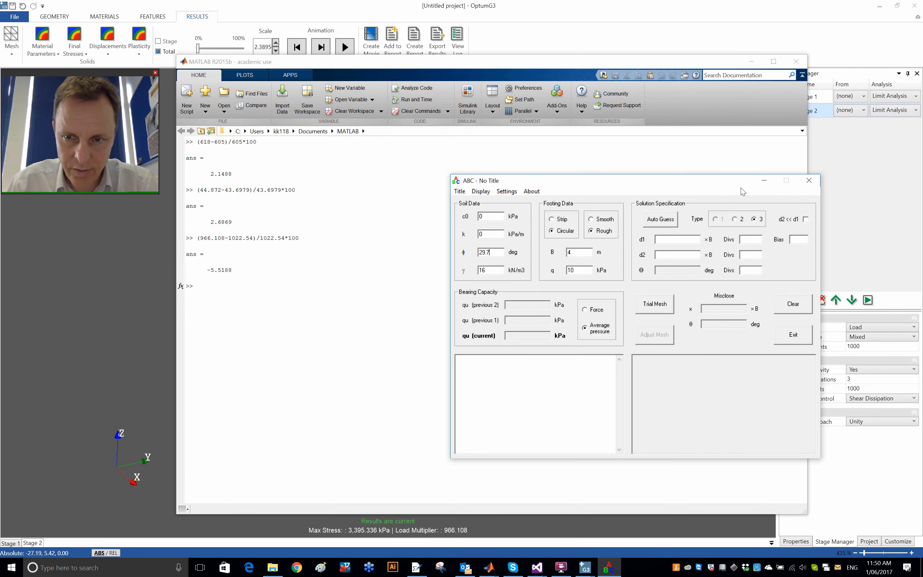
{"action": "left_click", "coordinate": [673, 220]}
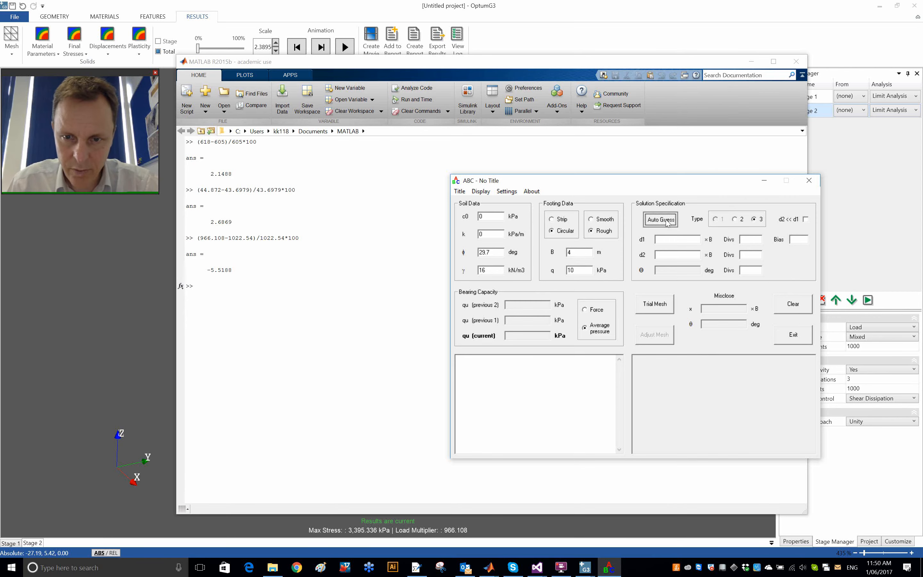
{"action": "left_click", "coordinate": [666, 305]}
{"action": "left_click", "coordinate": [660, 334]}
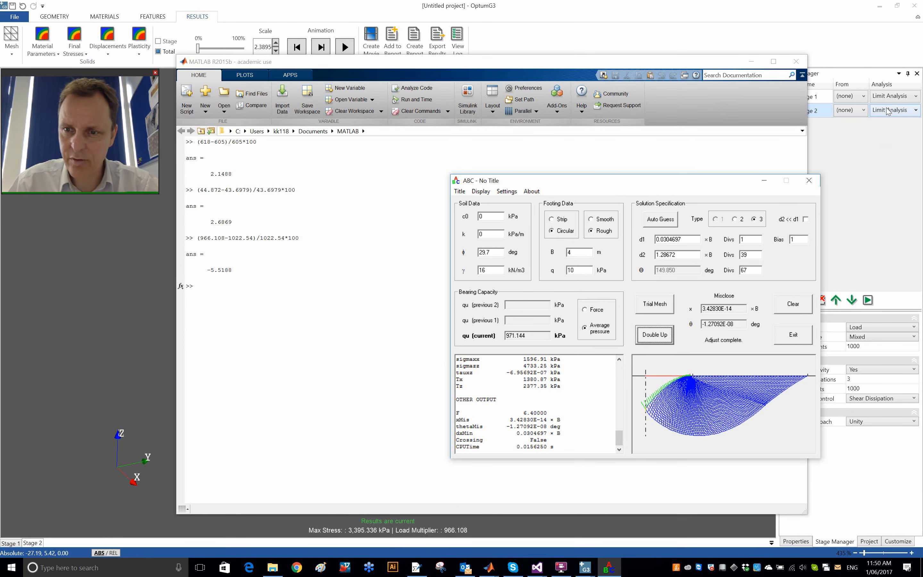
Step: Minimize ABC and MATLAB to return to OptumG3, and close the Stage 2 analysis run log
{"action": "left_click", "coordinate": [764, 180]}
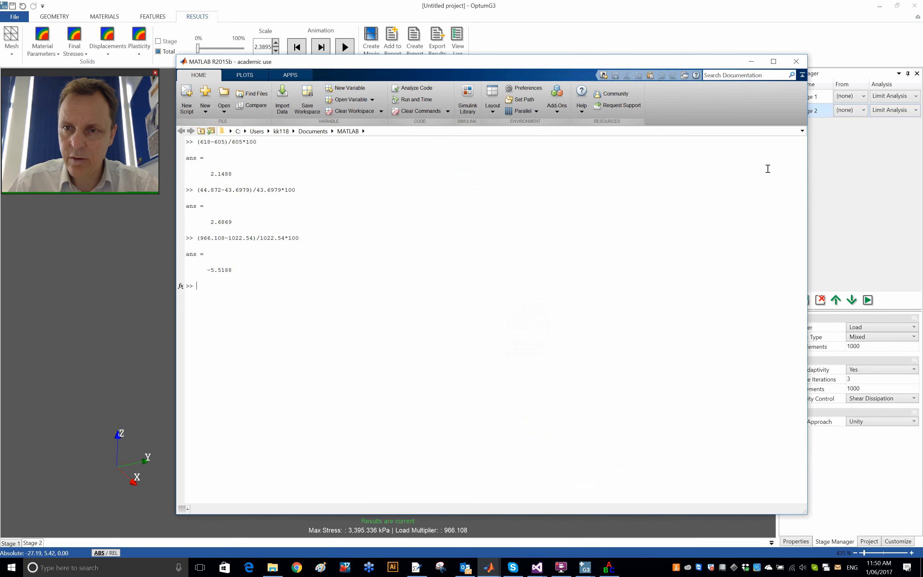
{"action": "left_click", "coordinate": [751, 62]}
{"action": "left_click", "coordinate": [627, 407]}
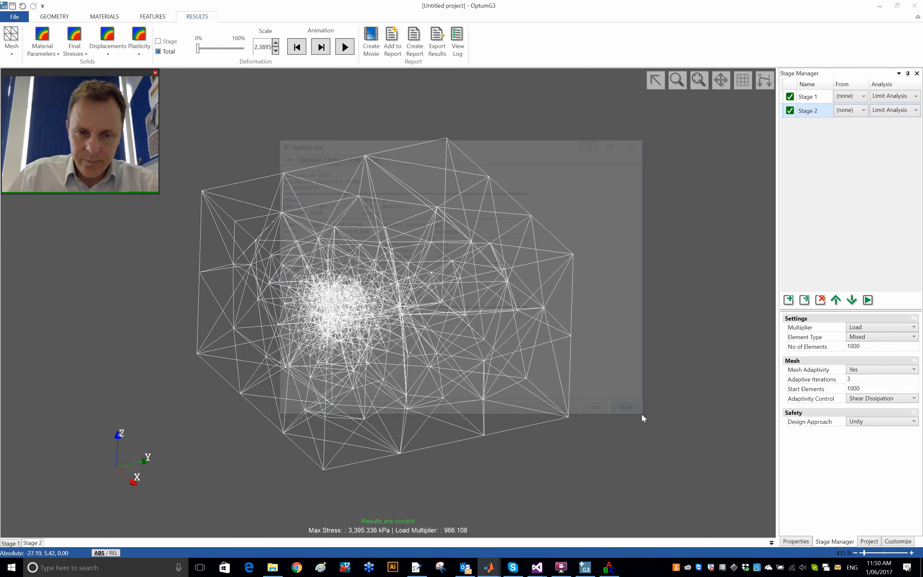
Step: Display the Stage 2 shear dissipation contours and lower the colour scale's upper limit to about a third of its range
{"action": "left_click", "coordinate": [139, 48]}
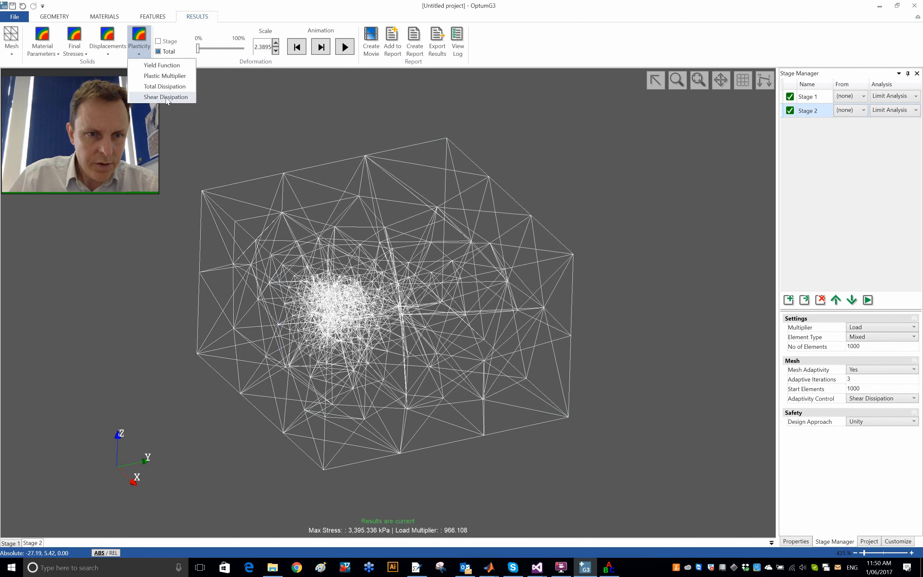
{"action": "left_click", "coordinate": [166, 97]}
{"action": "middle_click_drag", "start_coordinate": [336, 319], "coordinate": [334, 326]}
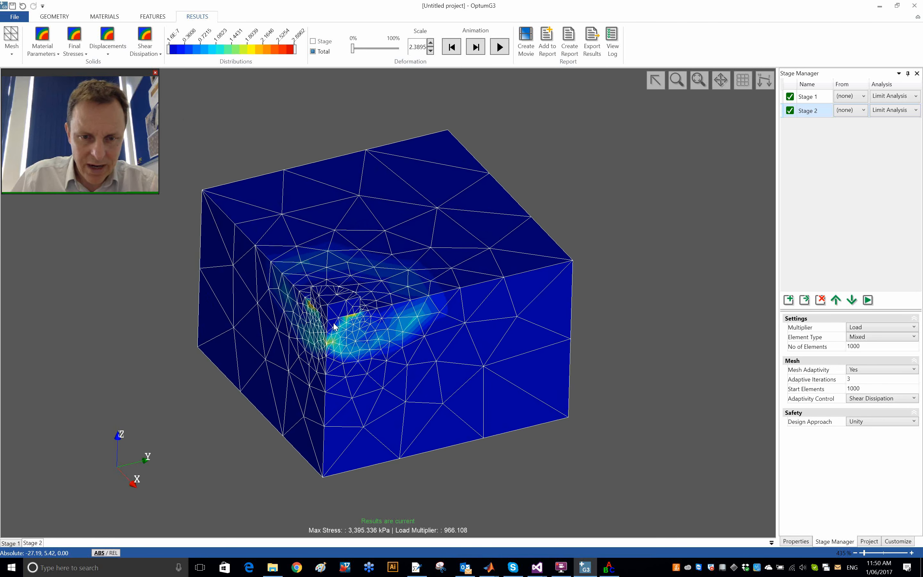
{"action": "left_click_drag", "start_coordinate": [295, 50], "coordinate": [209, 54]}
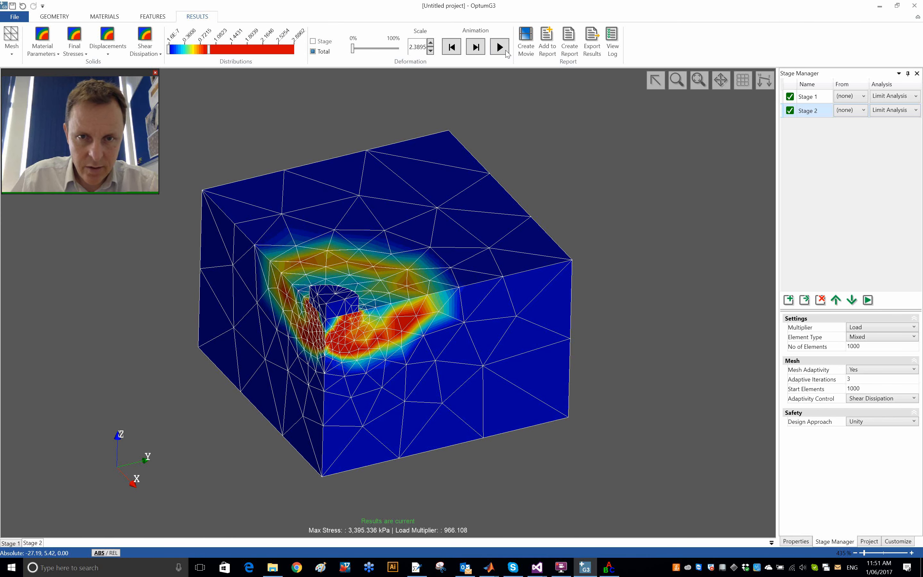
Step: Play the Stage 2 collapse deformation animation, pause it, and reset it to the undeformed state
{"action": "left_click", "coordinate": [506, 52]}
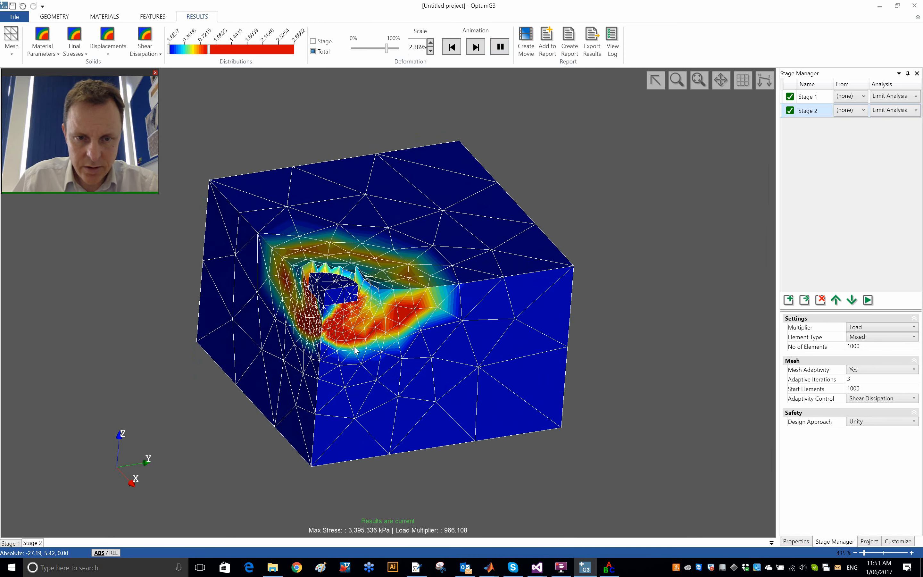
{"action": "left_click", "coordinate": [499, 46]}
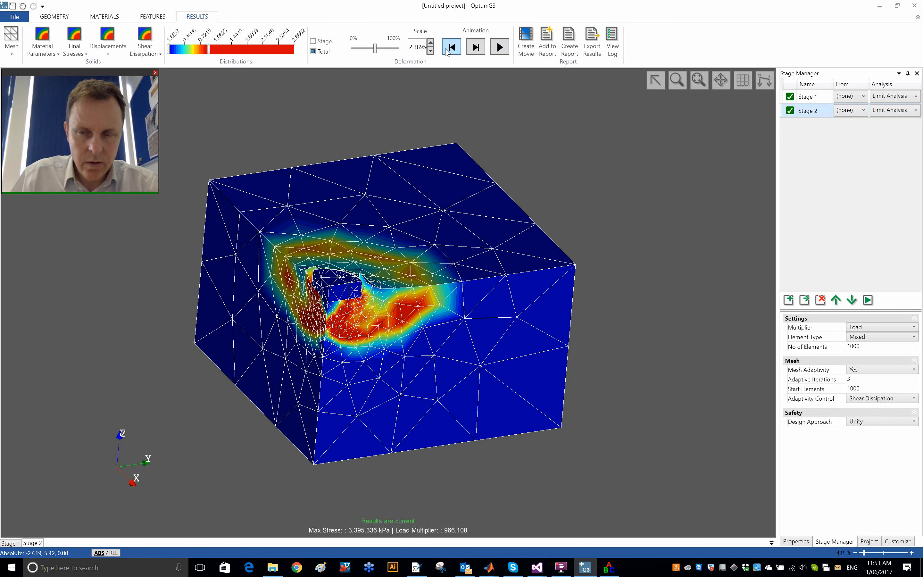
{"action": "left_click", "coordinate": [446, 49]}
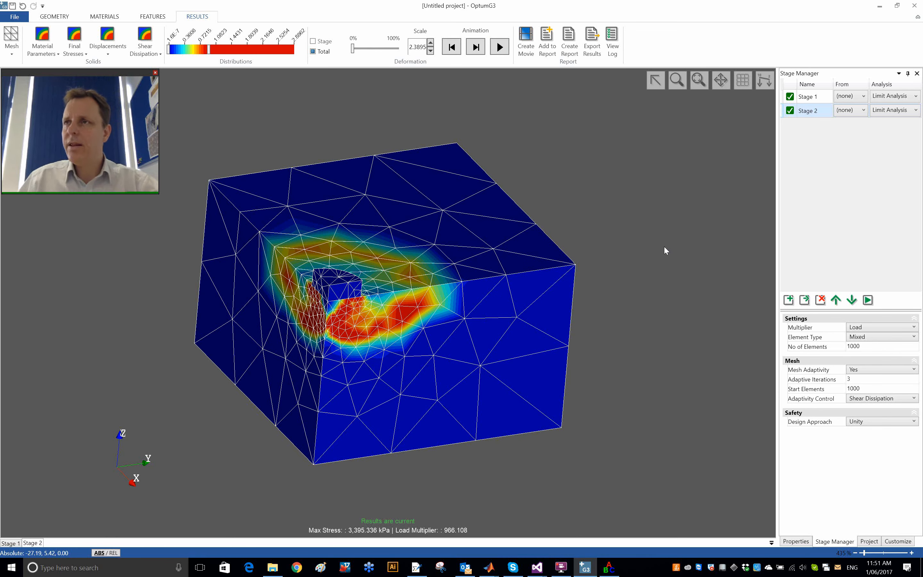